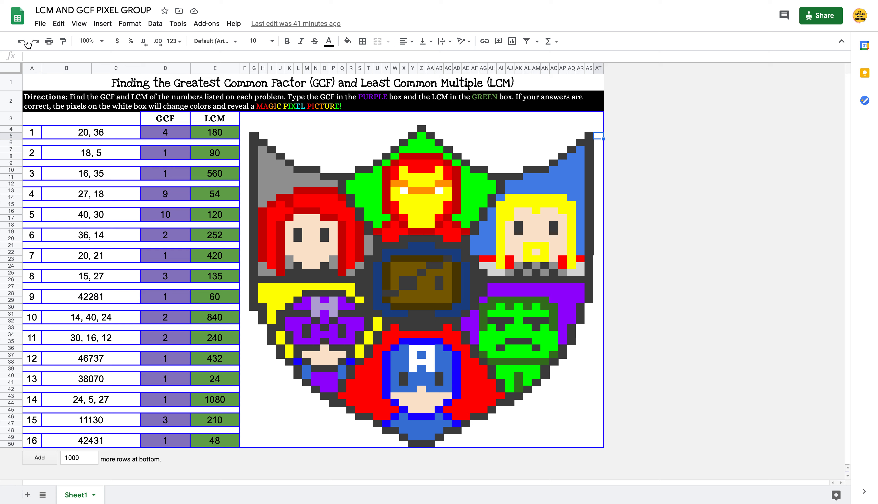
Step: Make a copy of the spreadsheet named "Two digit addition PIXEL GROUP", keeping it in the Algebra 2 folder
left_click(41, 25)
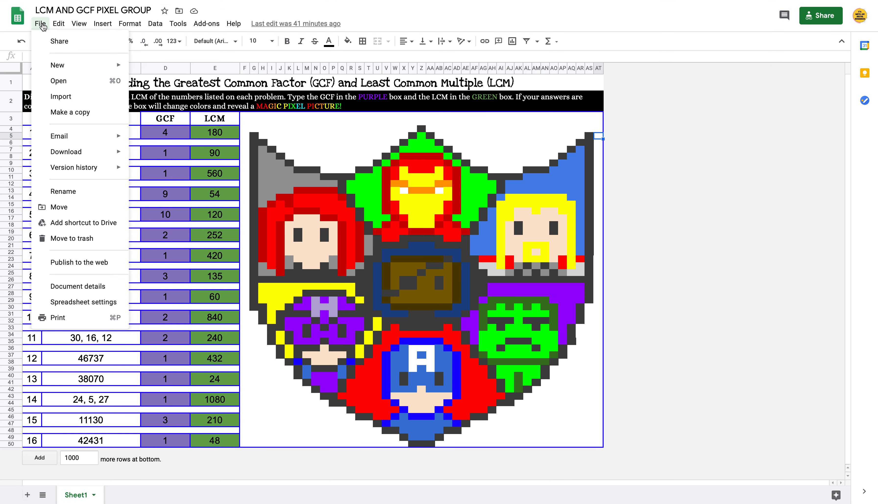
left_click(86, 111)
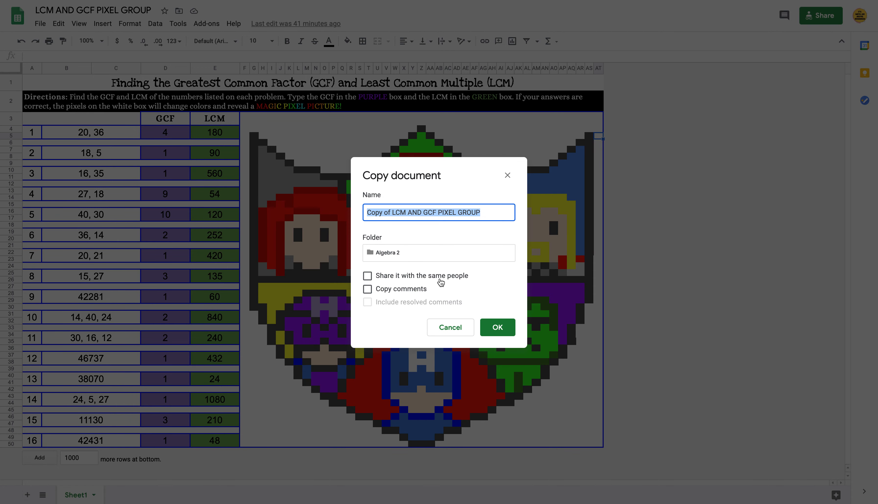
left_click(466, 213)
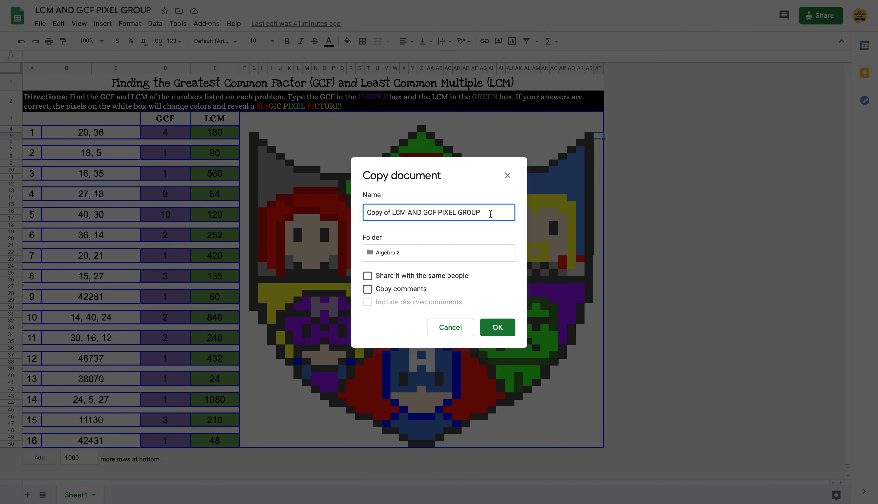
left_click_drag(436, 213, 353, 214)
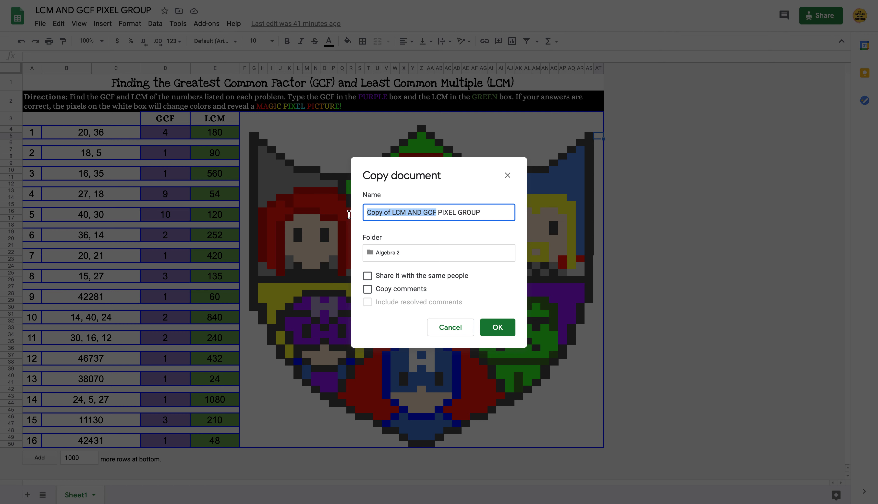
type("Two digit addition")
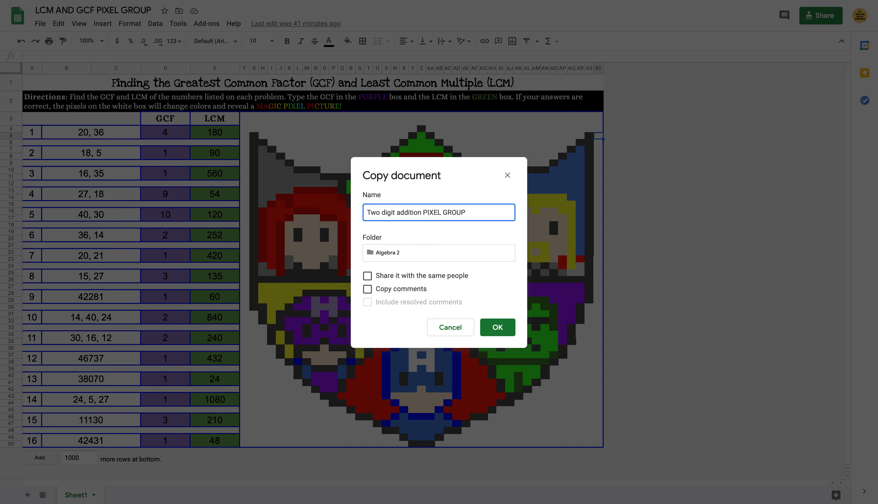
left_click(499, 328)
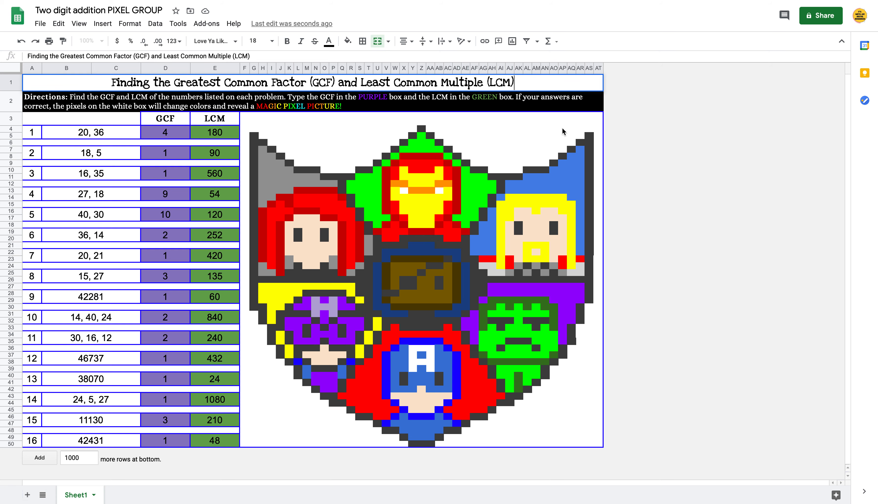
Step: Replace the worksheet title in row 1 with "Two Digit Additiona with Regrouping"
left_click_drag(519, 81, 174, 84)
left_click(507, 82)
left_click_drag(513, 82, 123, 80)
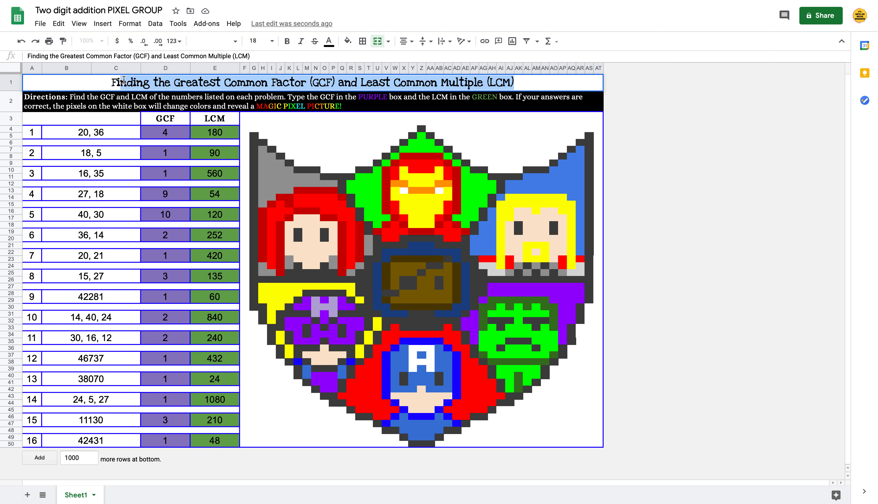
key("BackSpace")
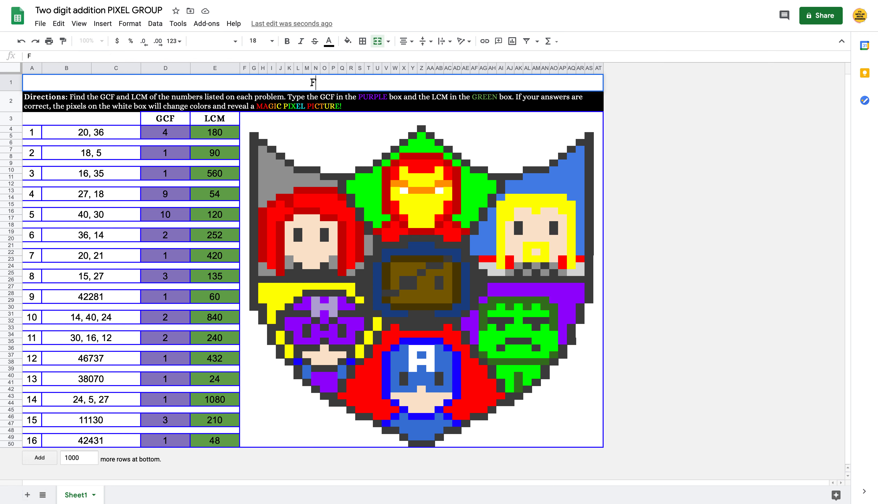
type("Two -Digit Additiona with ")
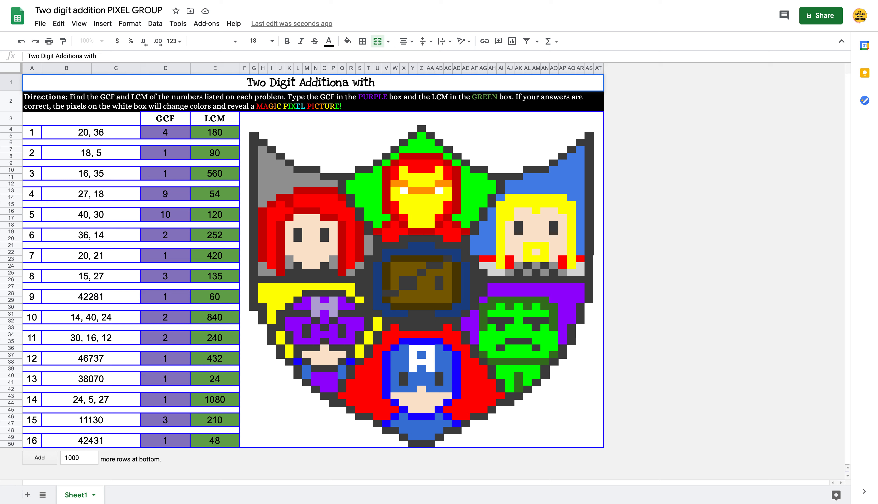
type("Regrouping")
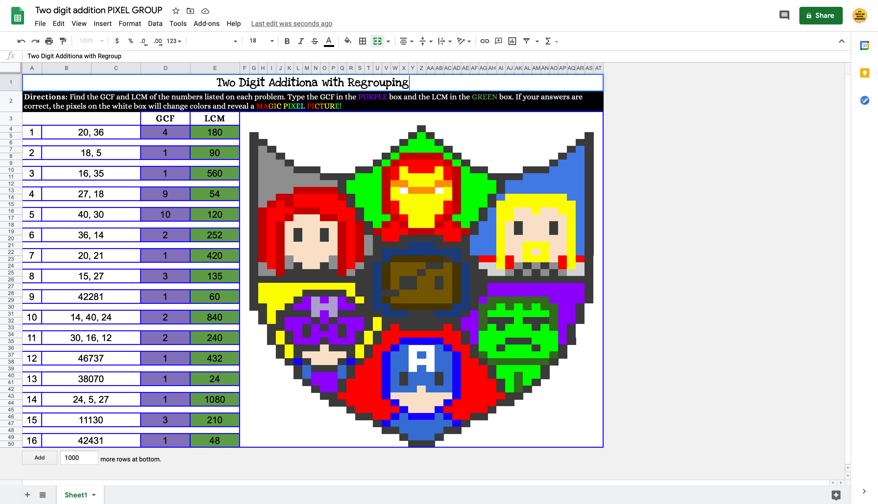
Step: Replace the first sentence of the directions in row 2 with "Add the two numbers given"
left_click(212, 100)
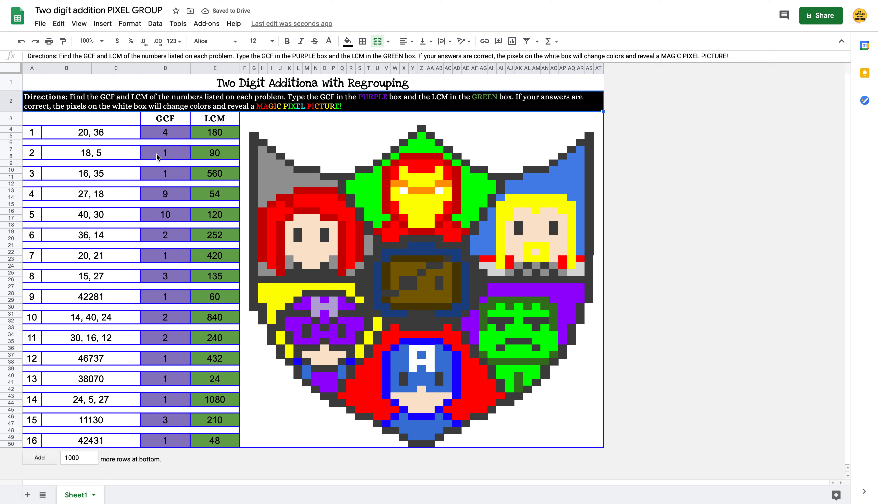
double_click(106, 101)
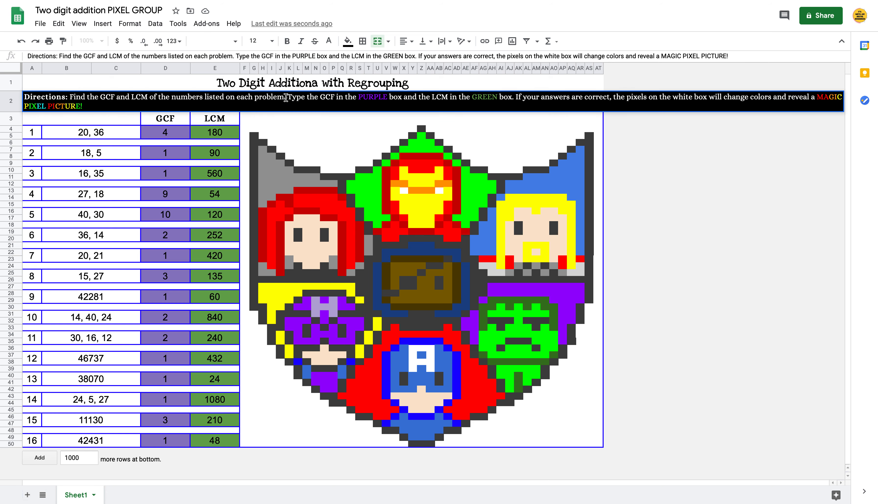
left_click_drag(286, 98, 71, 99)
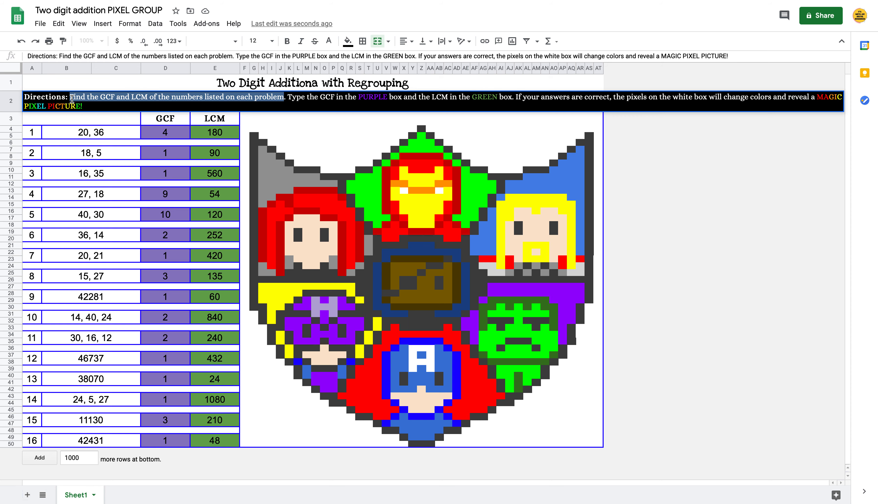
type("Add the two")
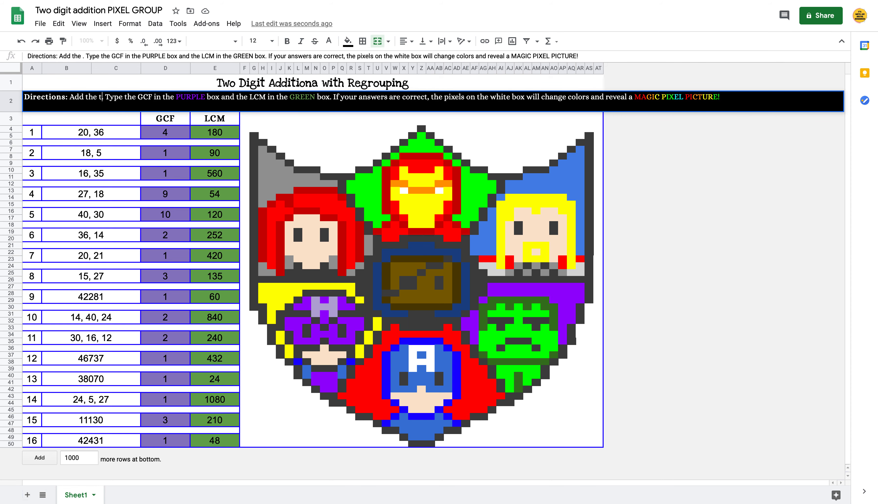
type(" numbers given")
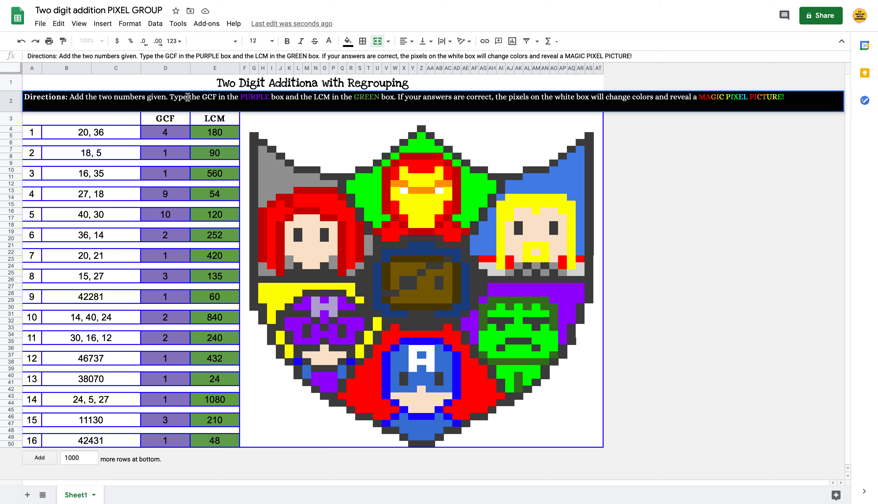
Step: Reword the second sentence of the directions to "Type your answer in the PURPLE box", removing the part about the LCM and the green box
left_click_drag(187, 97, 234, 99)
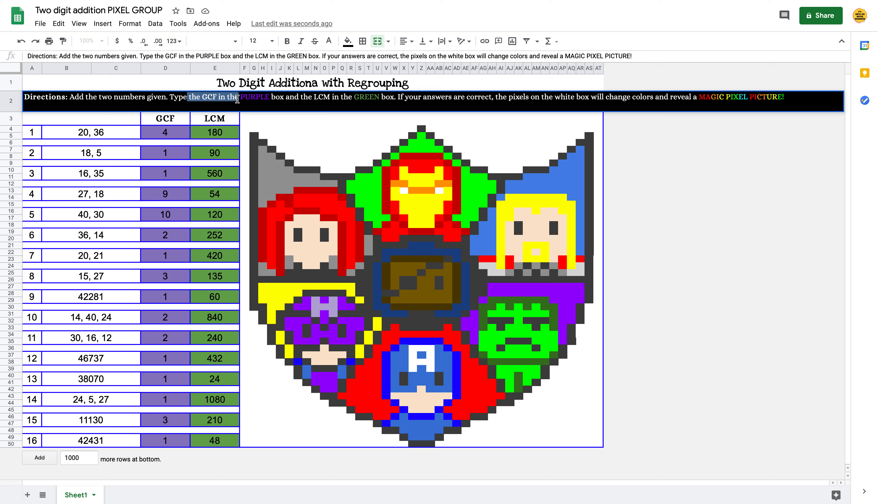
type("your answ")
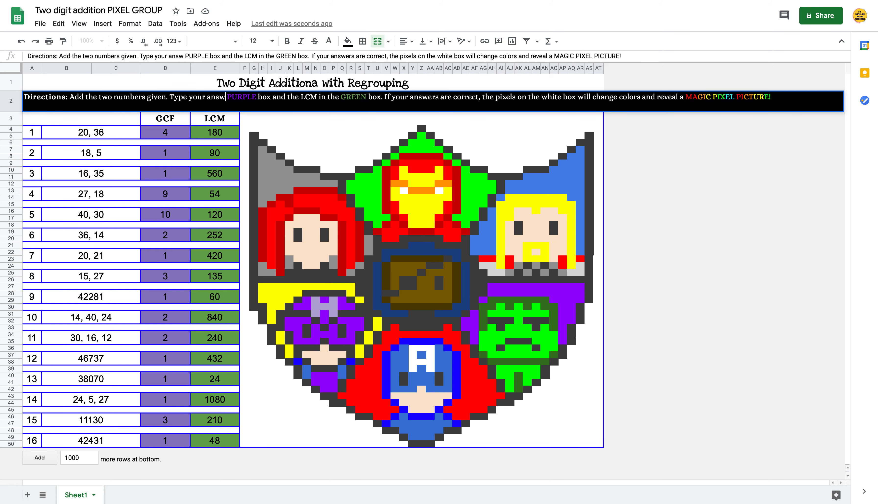
type("er in the")
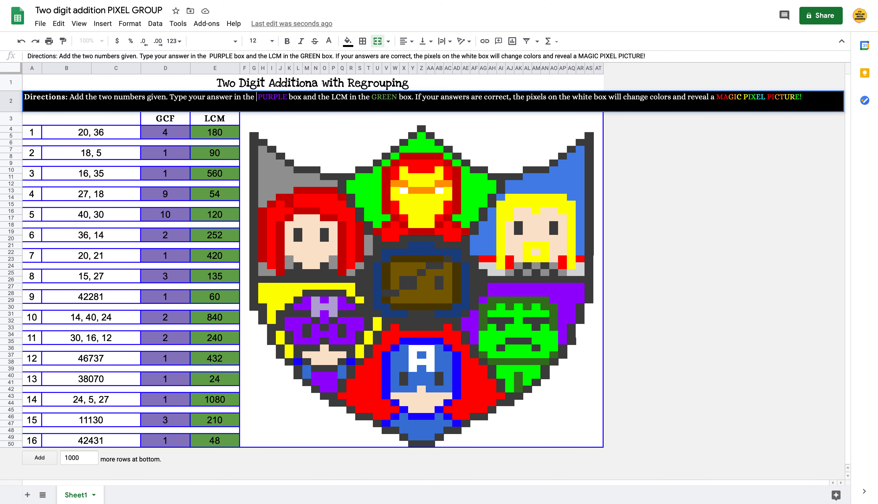
left_click_drag(303, 97, 408, 97)
key("BackSpace")
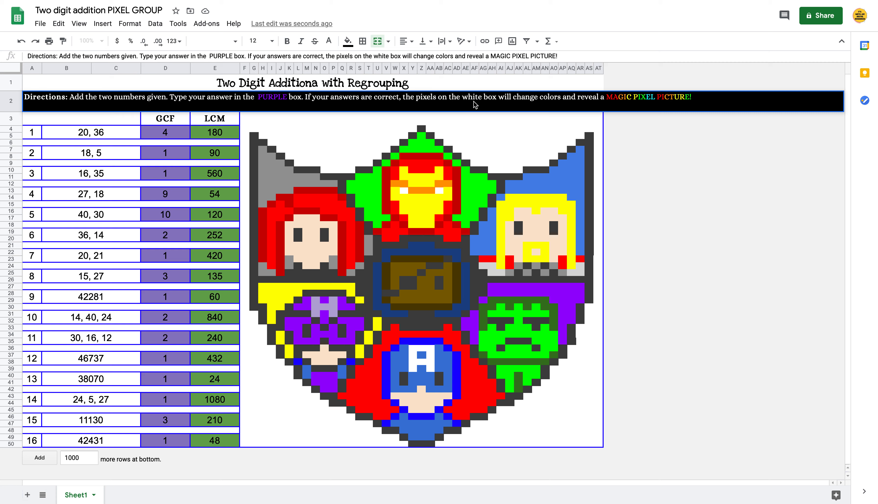
left_click(633, 141)
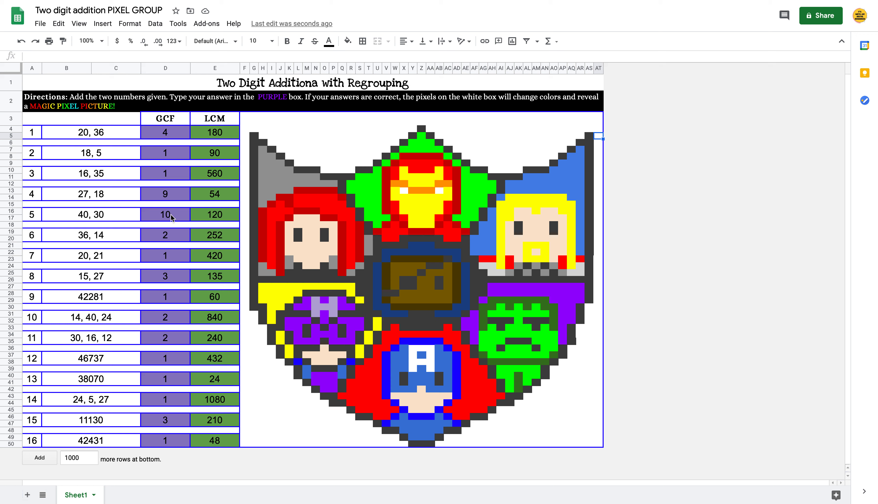
Step: Merge the GCF and LCM heading cells in row 3 into one cell labelled "Answers"
left_click(182, 118)
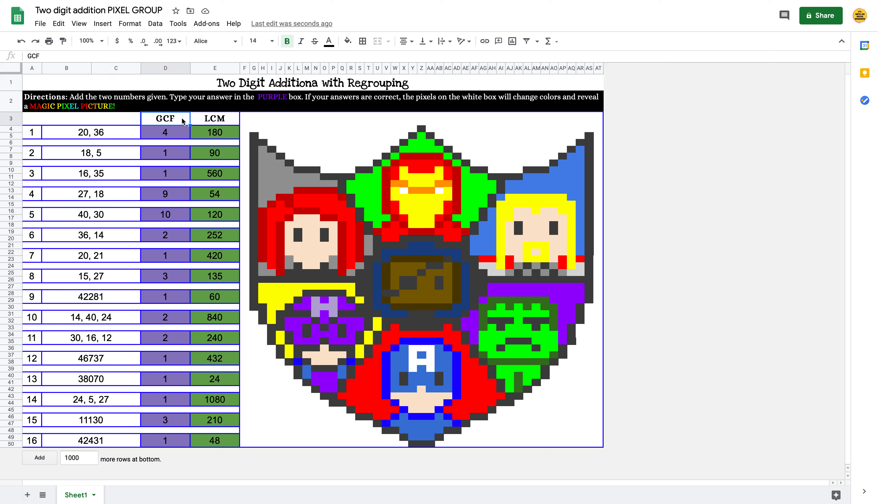
key("Delete")
left_click_drag(213, 121, 171, 124)
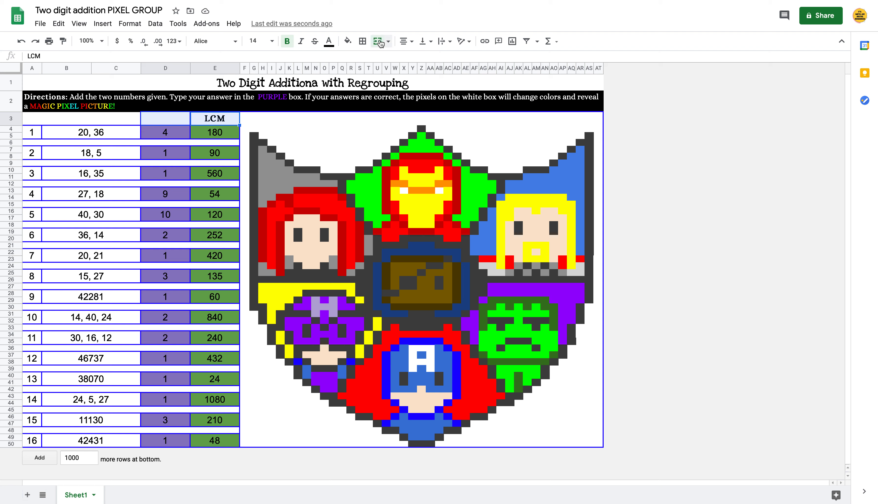
left_click(377, 41)
double_click(209, 124)
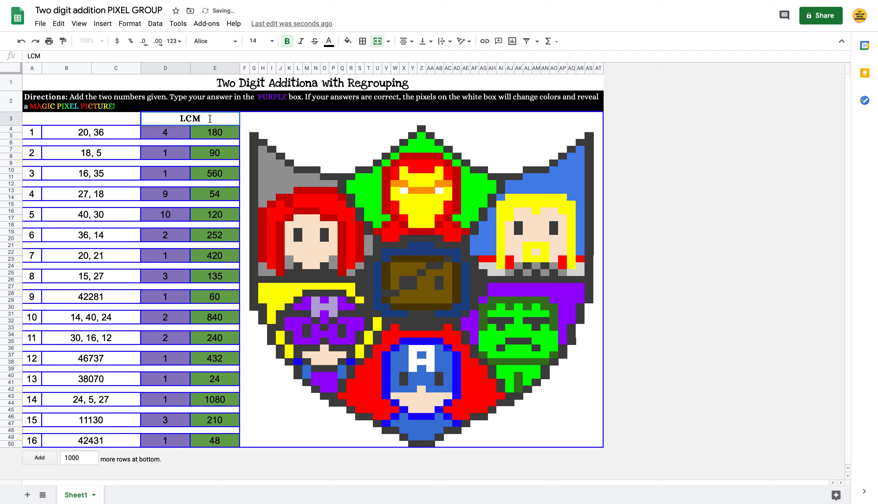
left_click_drag(209, 119, 176, 119)
type("Answers")
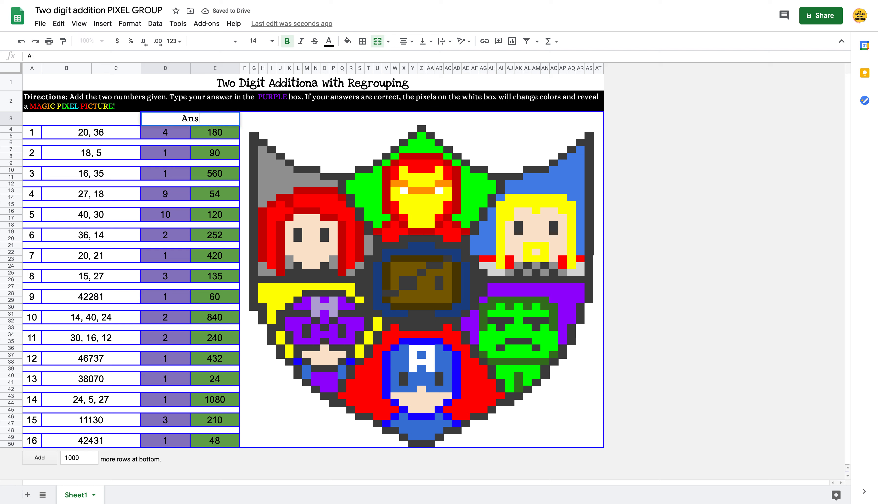
Step: Merge the purple and green answer cells of problem 1, and do the same for problem 2, accepting the loss of the LCM values
left_click(187, 150)
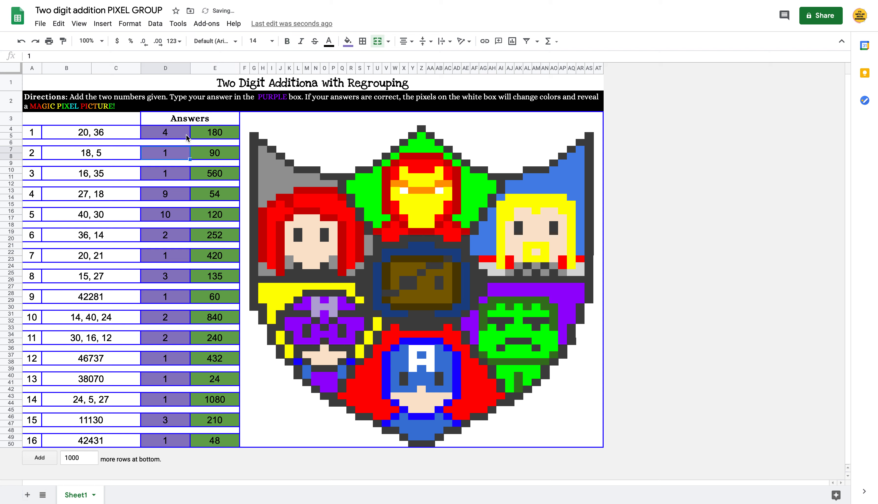
left_click_drag(183, 134, 206, 135)
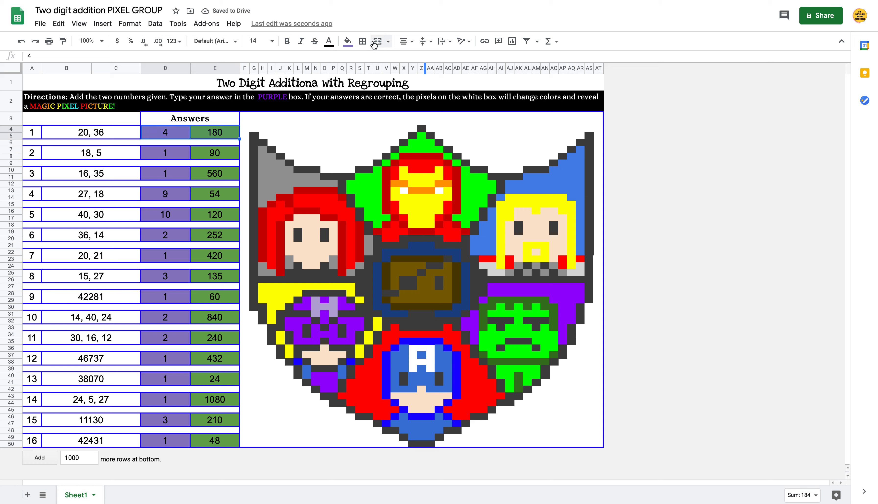
left_click(378, 43)
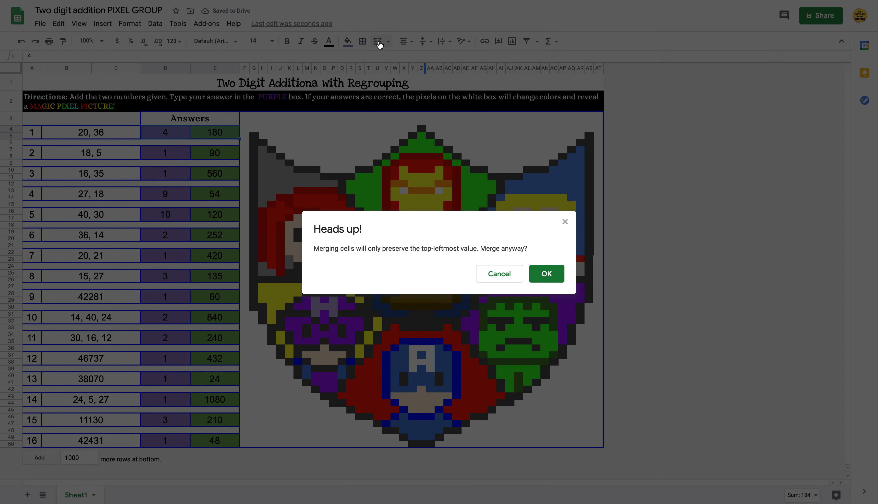
left_click(538, 276)
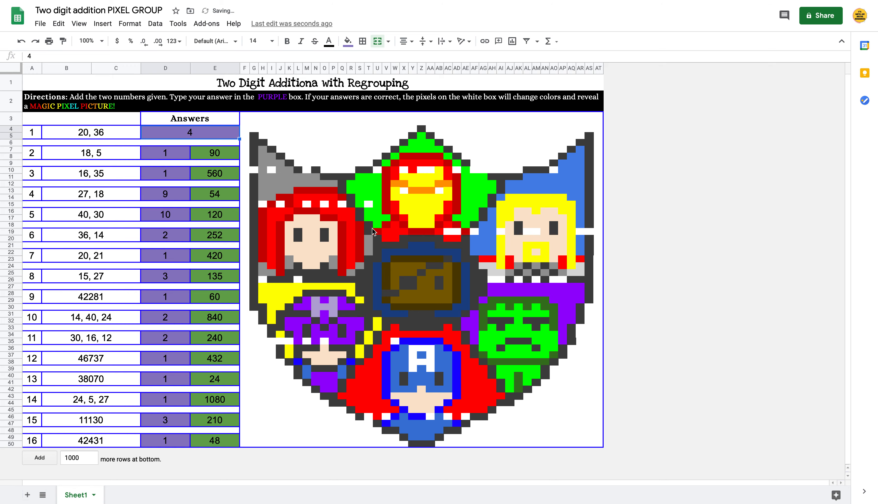
left_click_drag(165, 154, 214, 154)
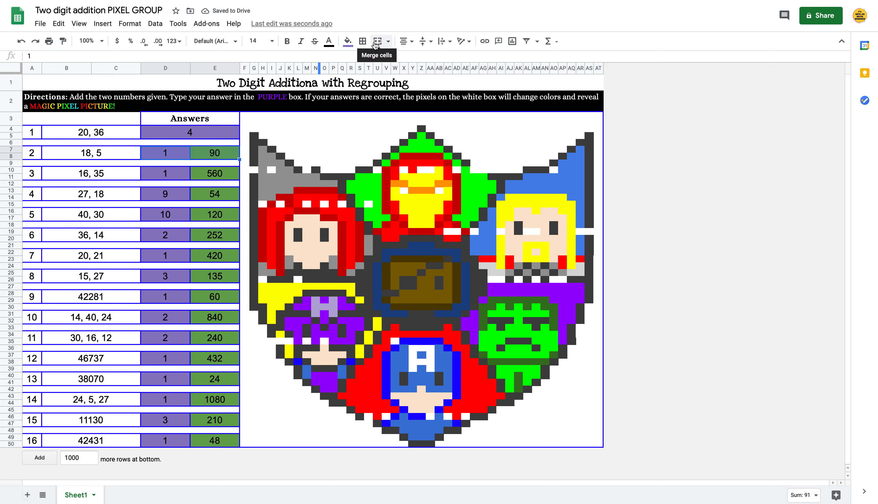
left_click(377, 41)
left_click(543, 273)
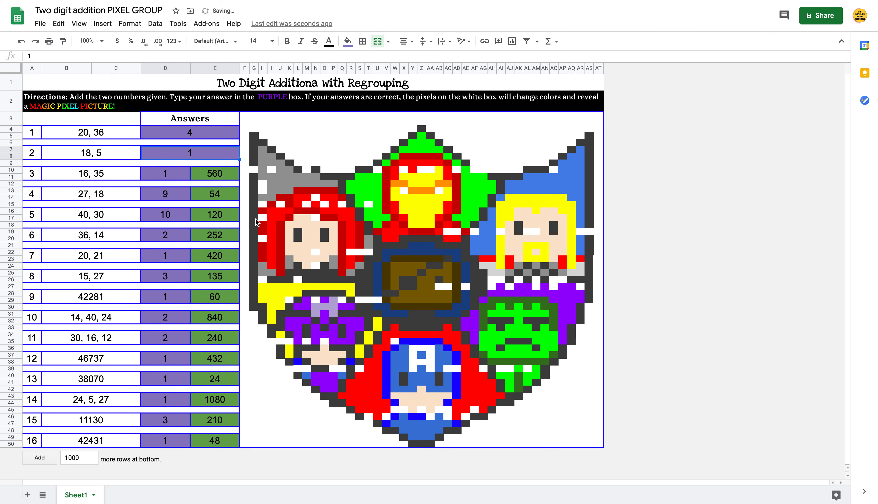
Step: Copy problem 1's answer into problem 3's purple cell and merge that cell with the green one beside it
left_click(210, 135)
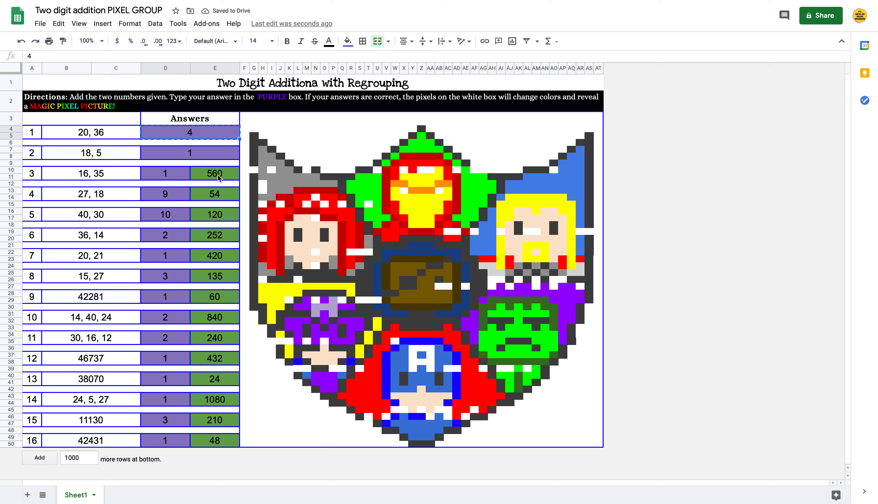
left_click(177, 175)
type("4")
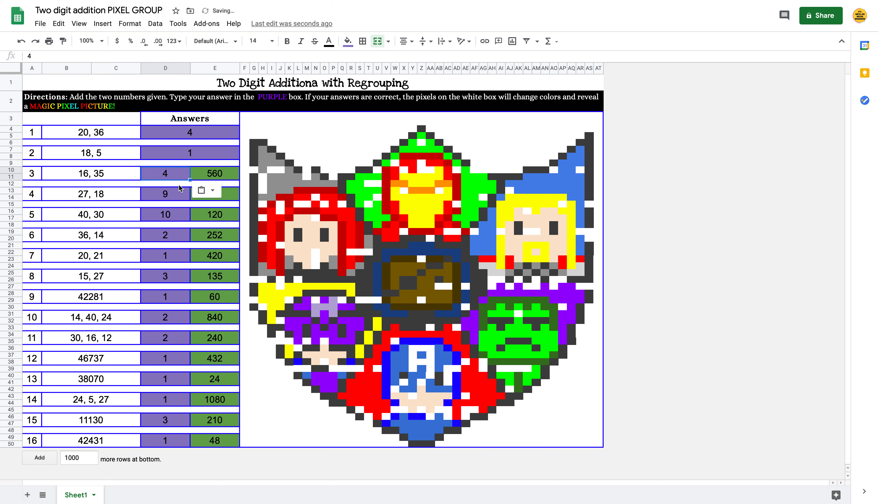
left_click(206, 179)
left_click_drag(180, 175, 213, 178)
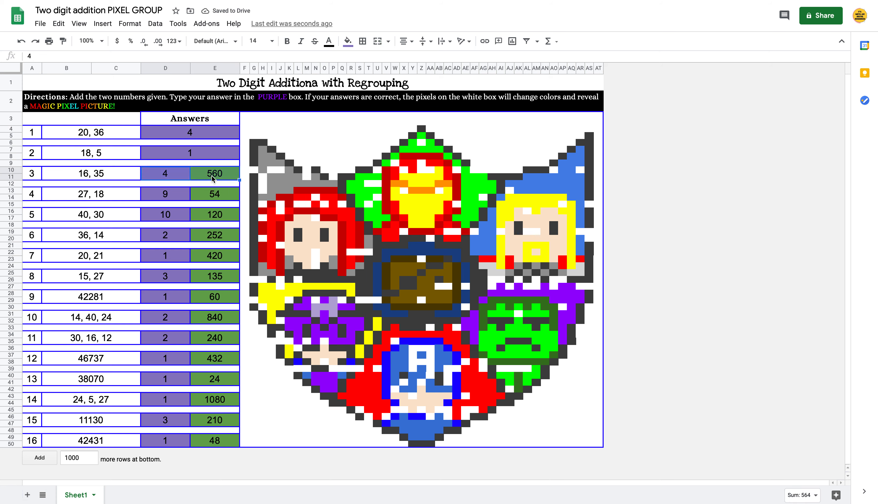
left_click(376, 42)
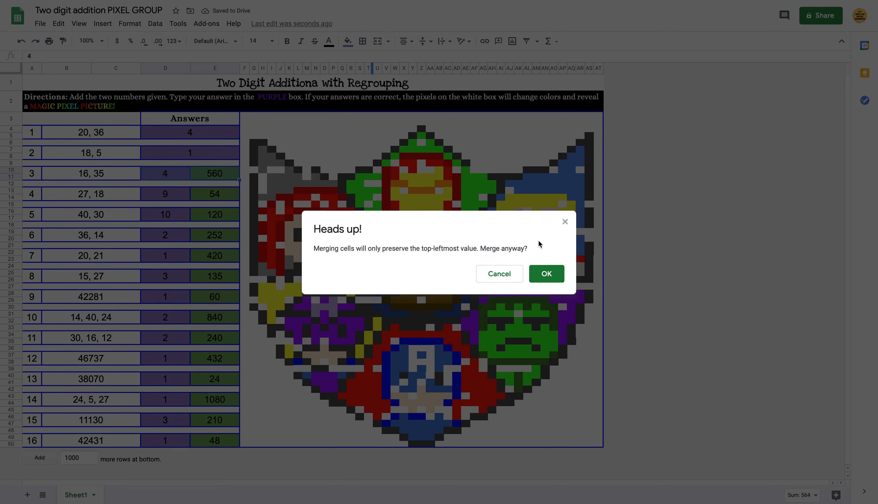
left_click(540, 279)
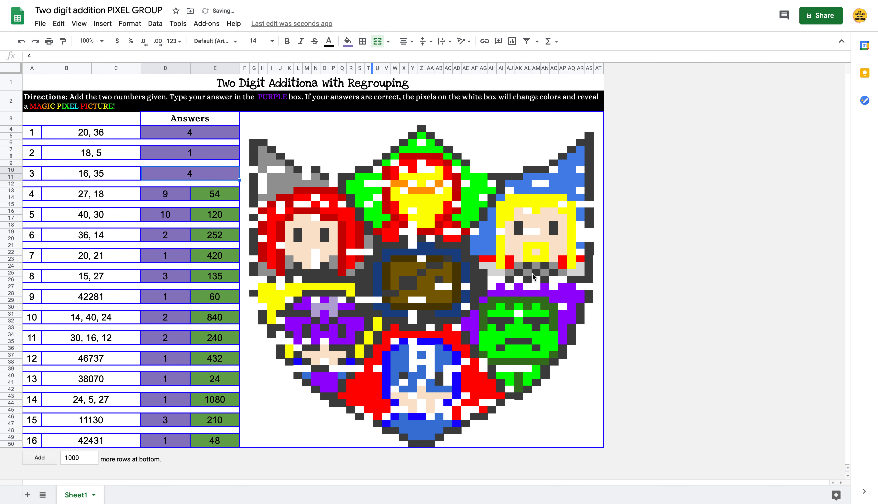
Step: Clear the purple and green answer values of problems 4 and 5
left_click(215, 200)
key("Delete")
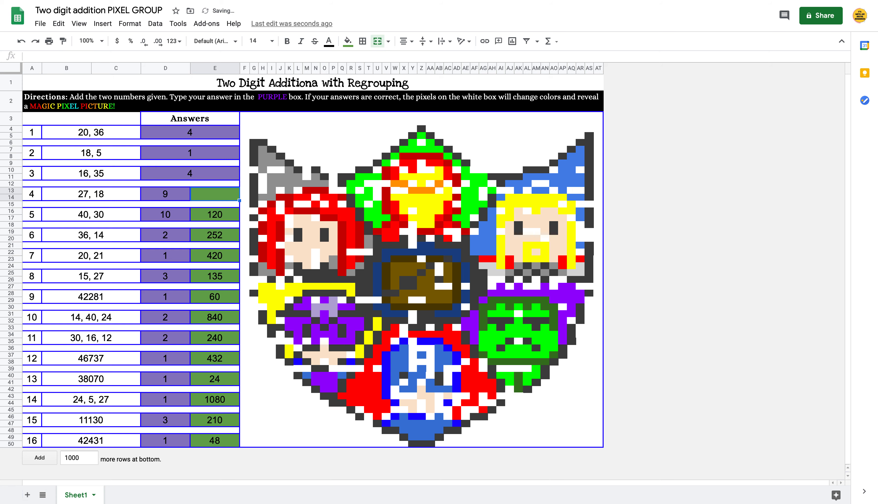
key("Left")
key("Delete")
key("Down")
key("Down")
key("Delete")
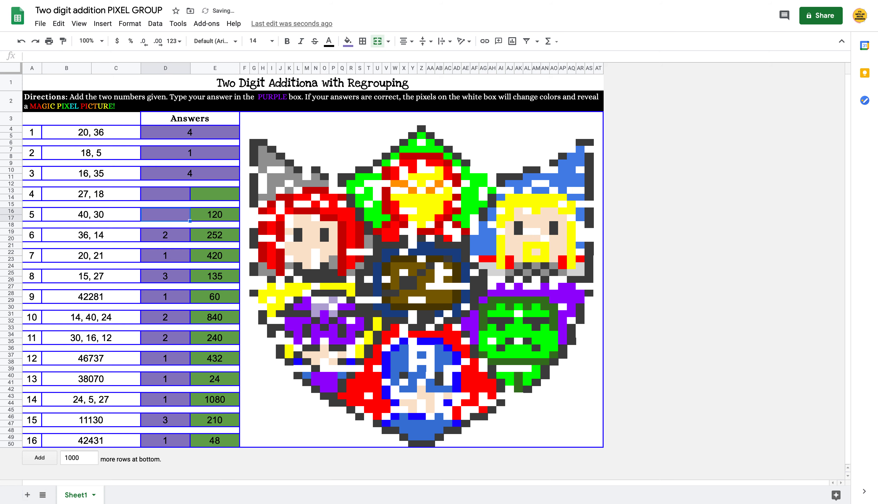
key("Right")
key("Delete")
Step: Merge the emptied purple and green answer cells of problem 4, and do the same for problem 5
left_click_drag(181, 195, 215, 197)
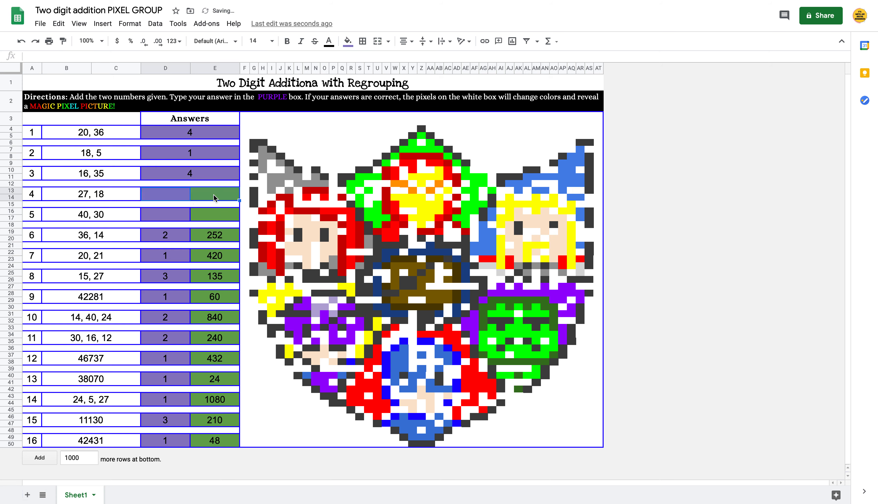
left_click(374, 45)
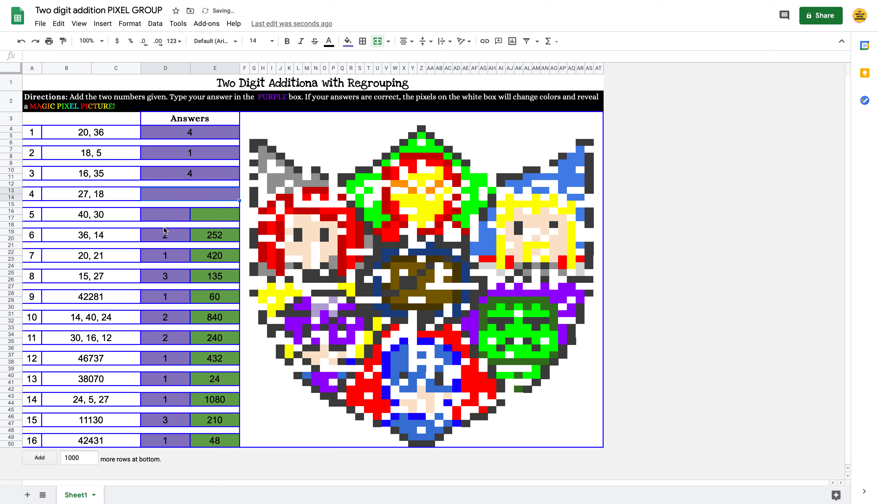
left_click_drag(171, 219, 210, 216)
left_click(377, 41)
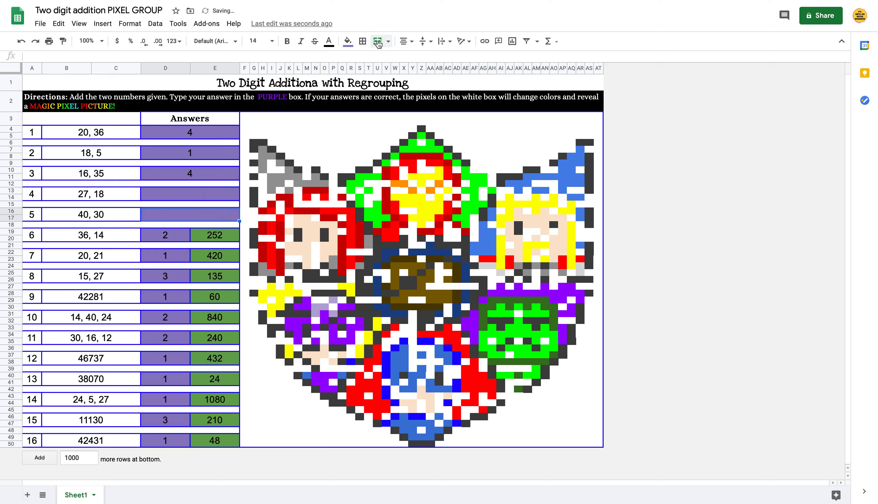
Step: Clear the purple answer values of problems 6 through 16, leaving the green values in place
left_click(181, 237)
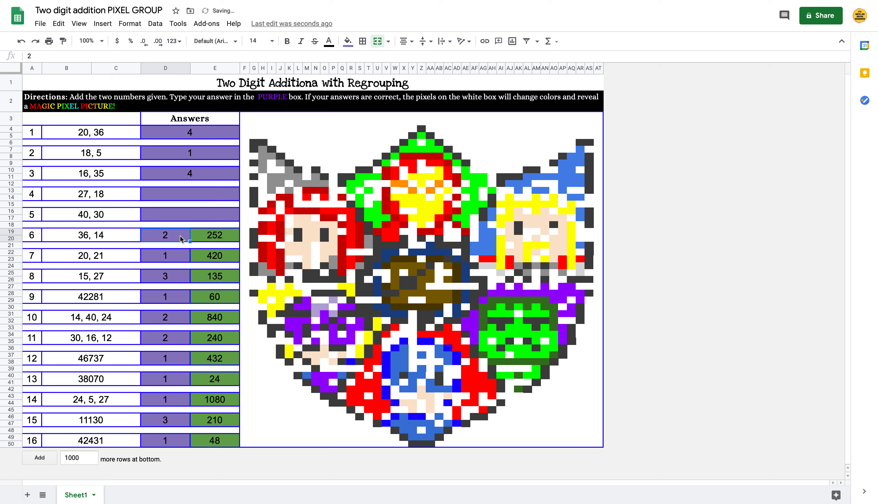
key("Delete")
key("Down")
key("Down")
key("Delete")
key("Down")
key("Down")
key("Delete")
key("Down")
key("Down")
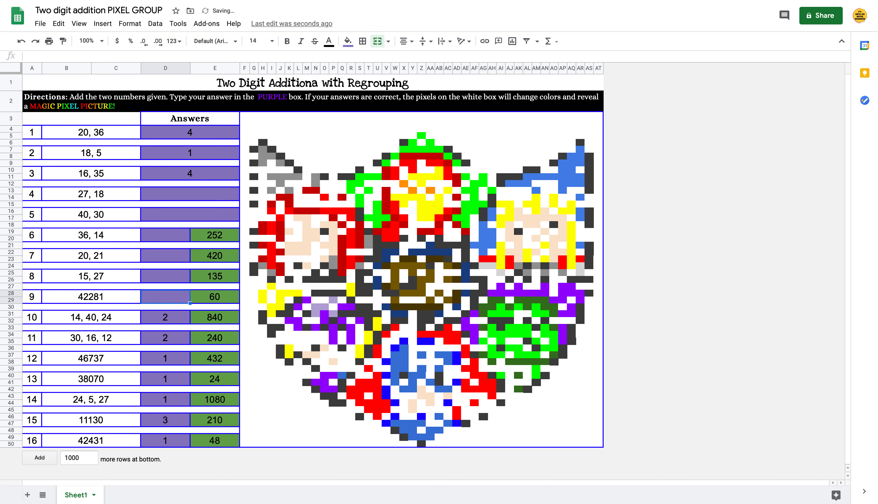
key("Delete")
key("Down")
key("Down")
key("Delete")
key("Down")
key("Down")
key("Delete")
key("Down")
key("Down")
key("Delete")
key("Down")
key("Down")
key("Delete")
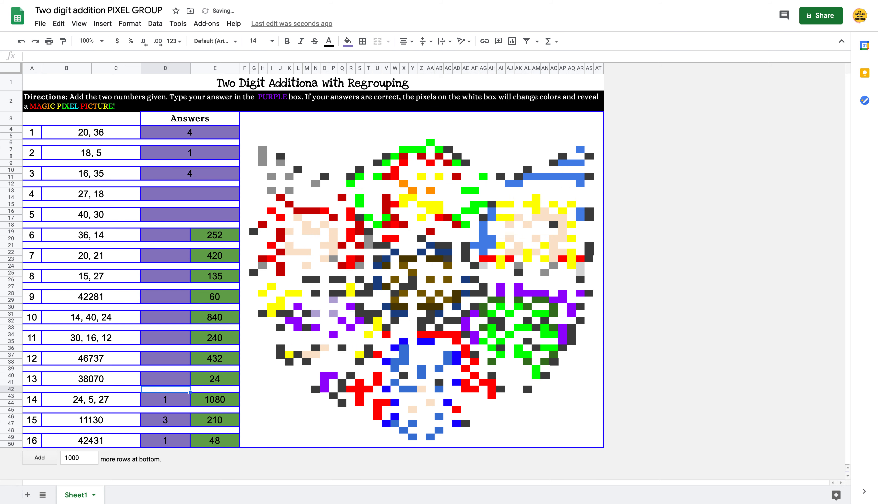
key("Down")
key("Down")
key("Delete")
key("Down")
key("Down")
key("Delete")
key("Down")
key("Down")
key("Down")
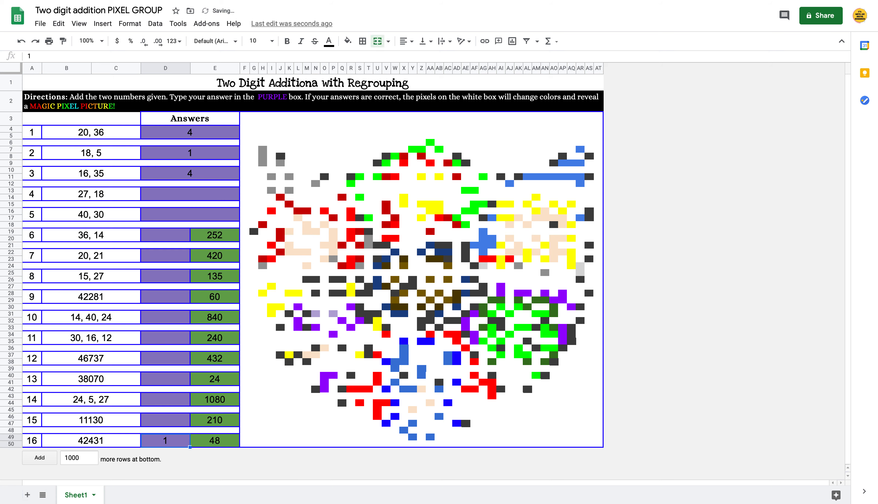
key("Delete")
key("Right")
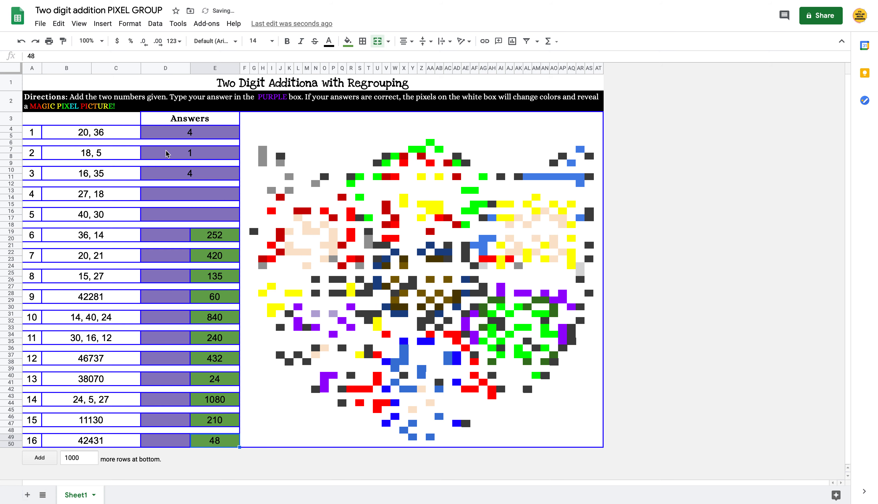
Step: Merge the purple and green answer cells within each row for problems 6, 7, 8 and 9
left_click_drag(184, 234, 216, 277)
left_click(376, 44)
left_click(379, 45)
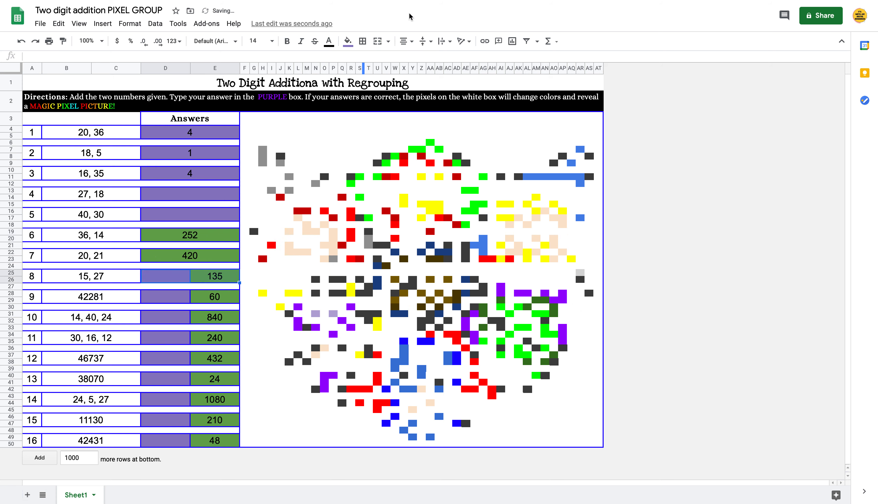
left_click(377, 41)
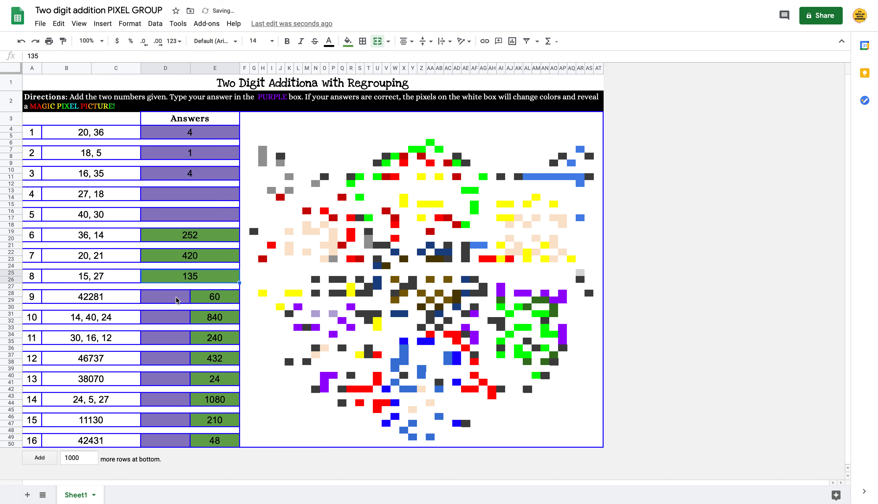
left_click_drag(176, 300, 214, 298)
left_click(377, 41)
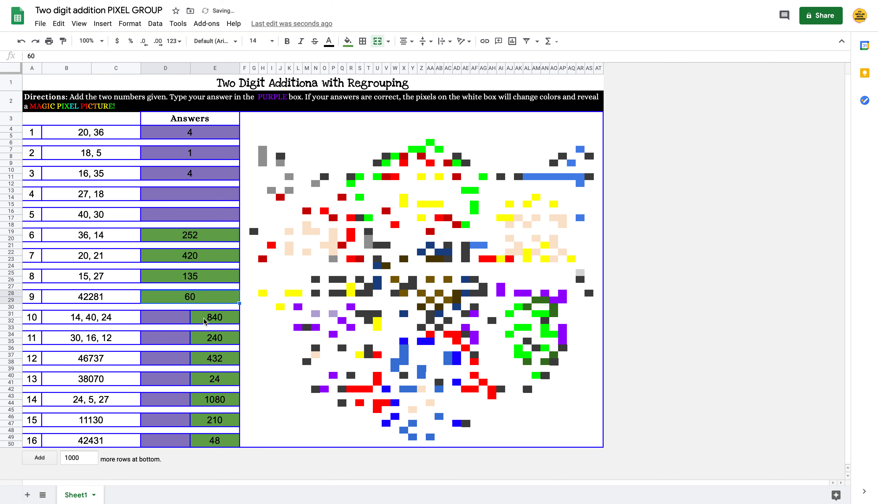
Step: Merge the purple and green answer cells within each row for problems 10, 11, 12 and 13
left_click_drag(186, 323, 214, 337)
left_click(380, 44)
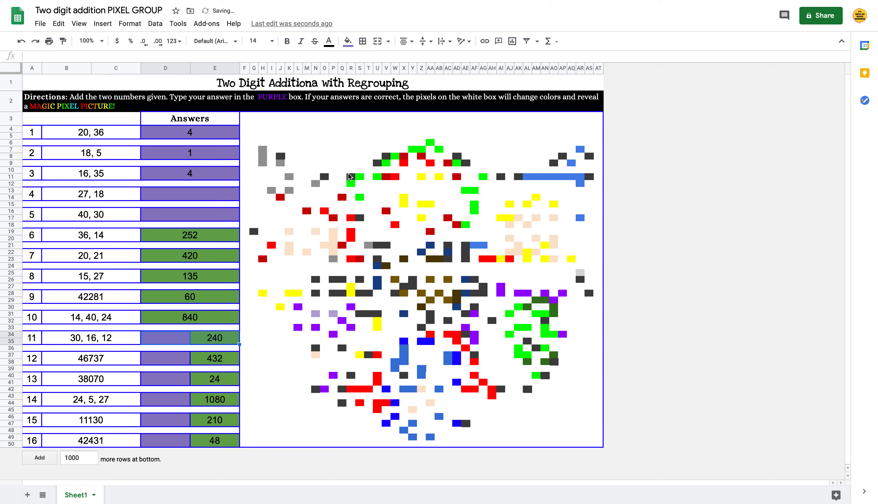
left_click(377, 41)
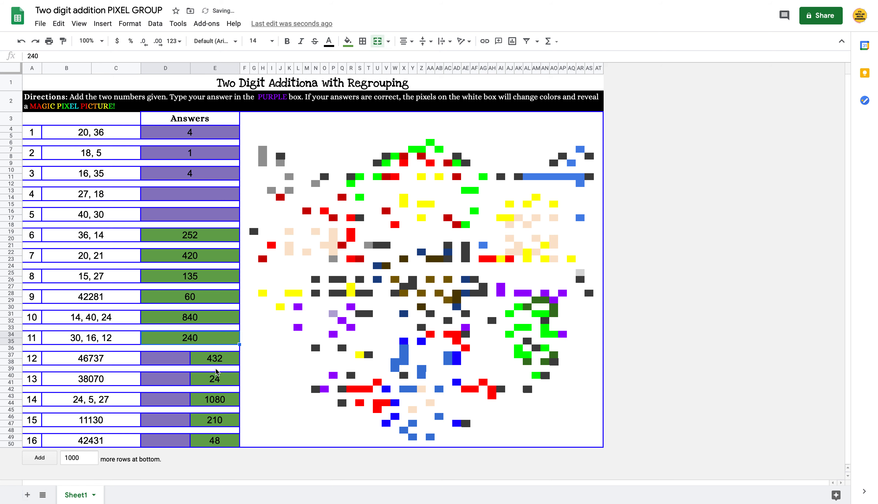
left_click_drag(192, 363, 213, 361)
left_click(377, 41)
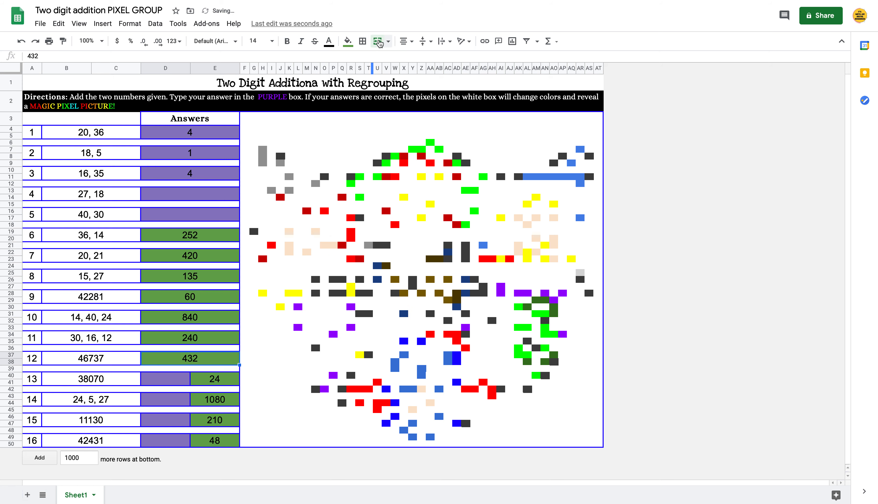
left_click_drag(162, 385, 206, 404)
left_click(377, 41)
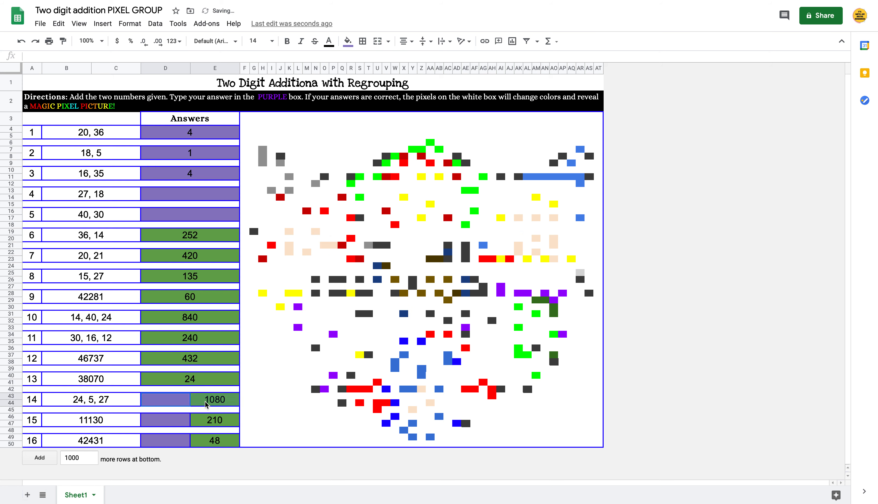
Step: Delete column E, which holds the second half of the answer area, from the sheet
left_click(222, 68)
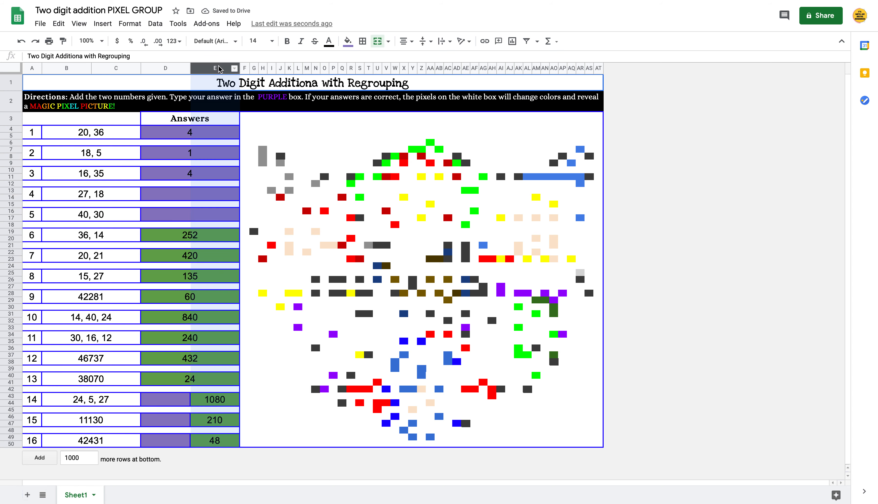
right_click(219, 68)
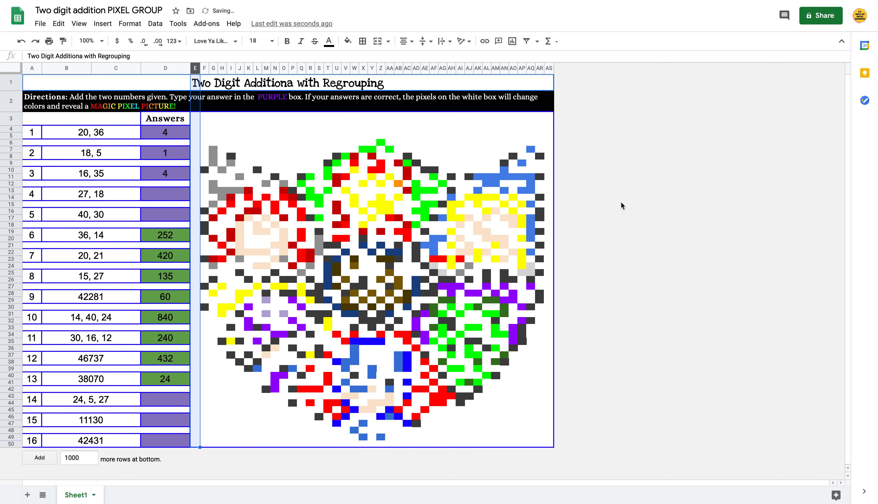
left_click(612, 199)
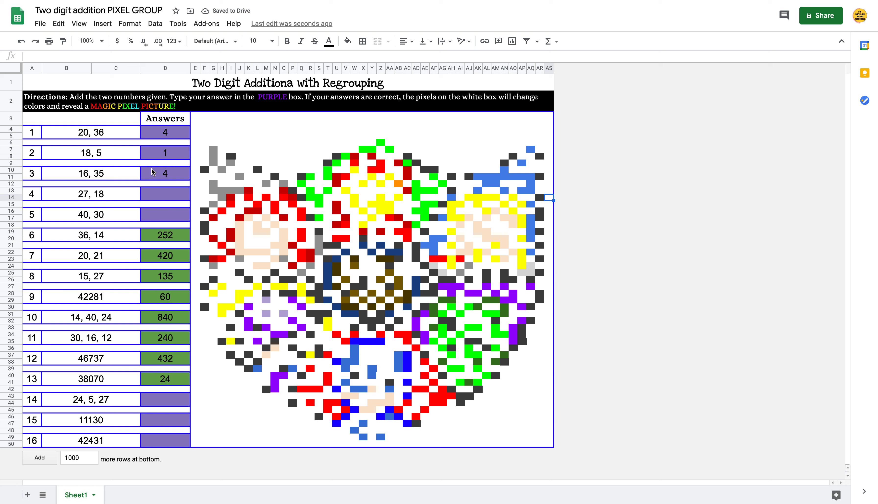
Step: Replace problem 1 with 32+59 and problem 2 with 13+57
left_click(115, 132)
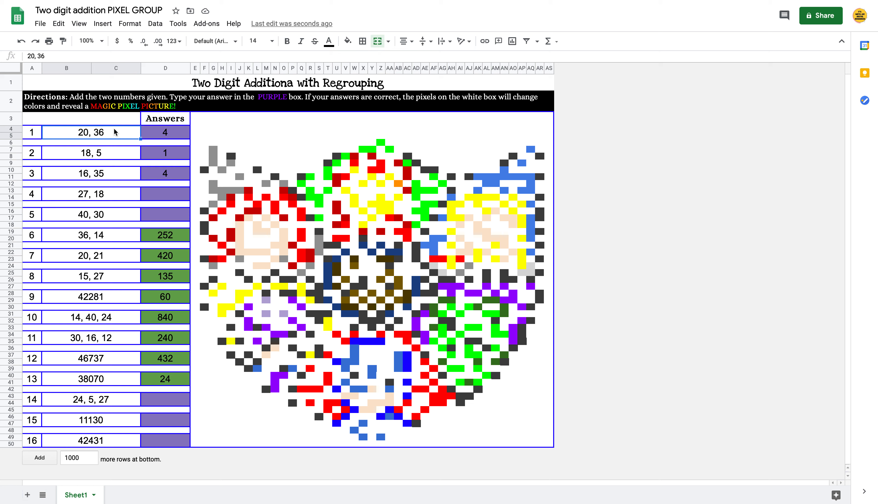
type("32+")
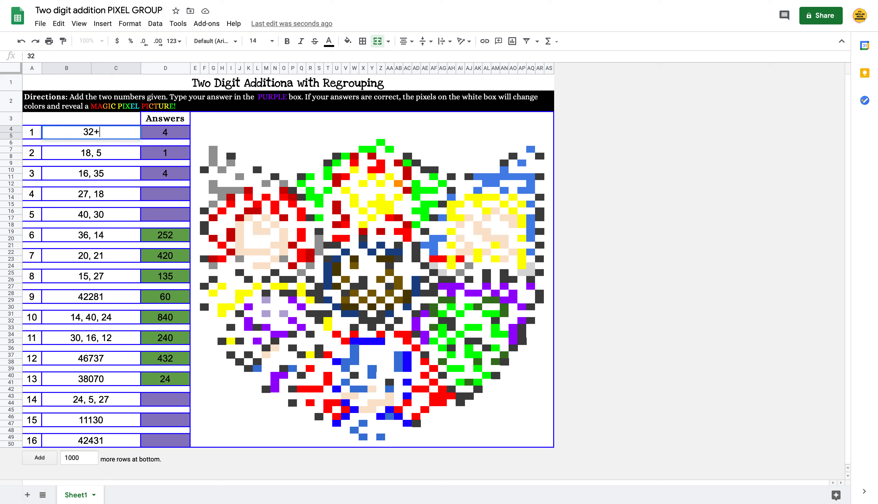
type("59")
left_click(105, 152)
key("Delete")
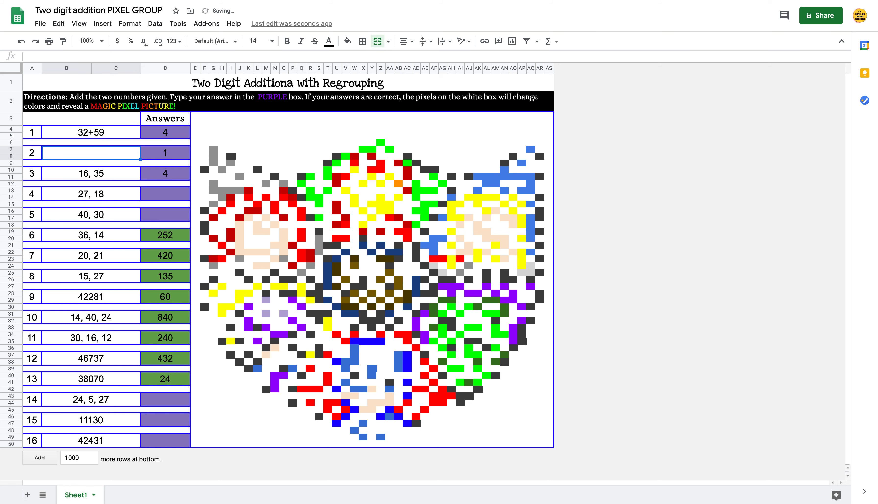
type("13")
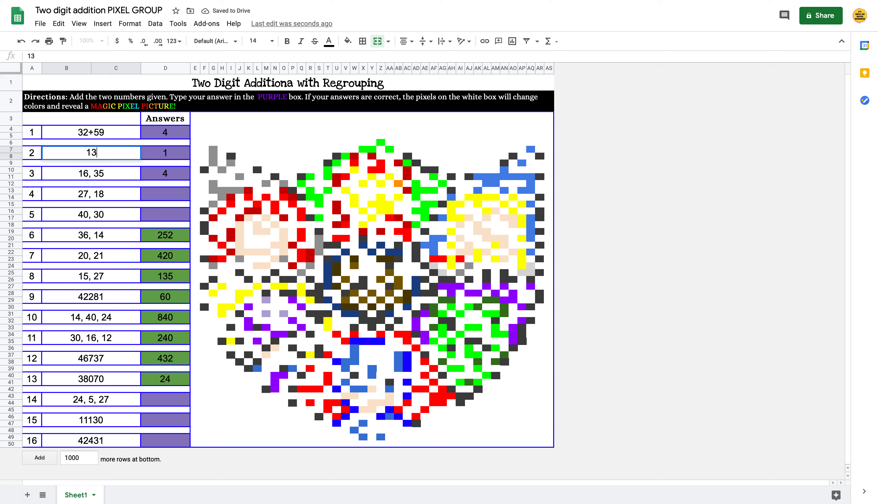
type("+57")
Step: Replace problem 3 with 42+28 and problem 4 with 77+16
left_click(103, 172)
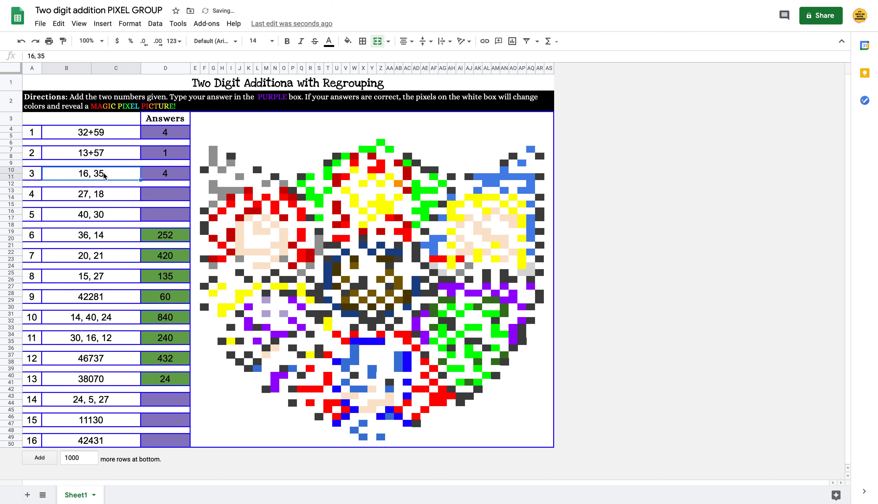
type("42+2")
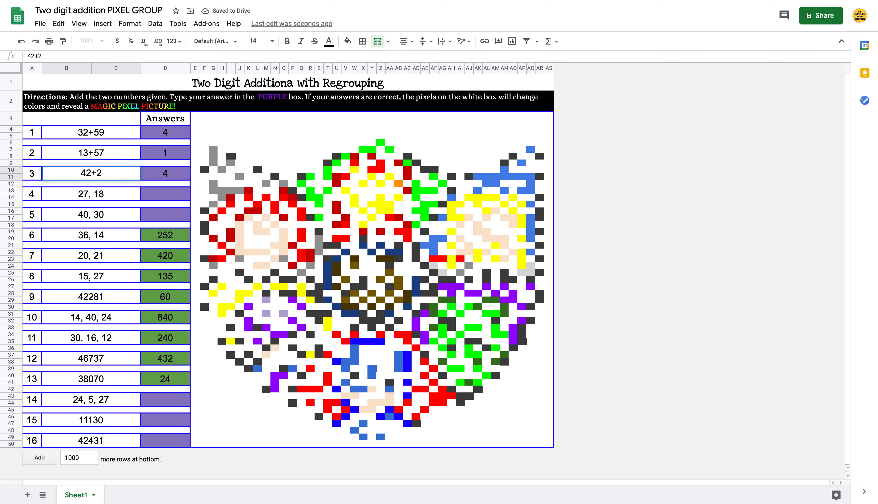
type("8")
left_click(84, 194)
type("77")
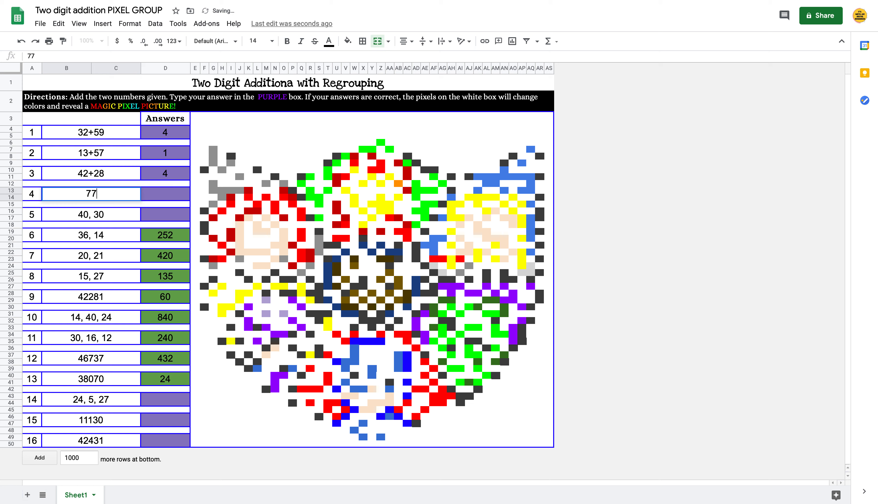
type("+16")
Step: Replace problem 5 with 59+33 and problem 6 with 16+54
left_click(87, 216)
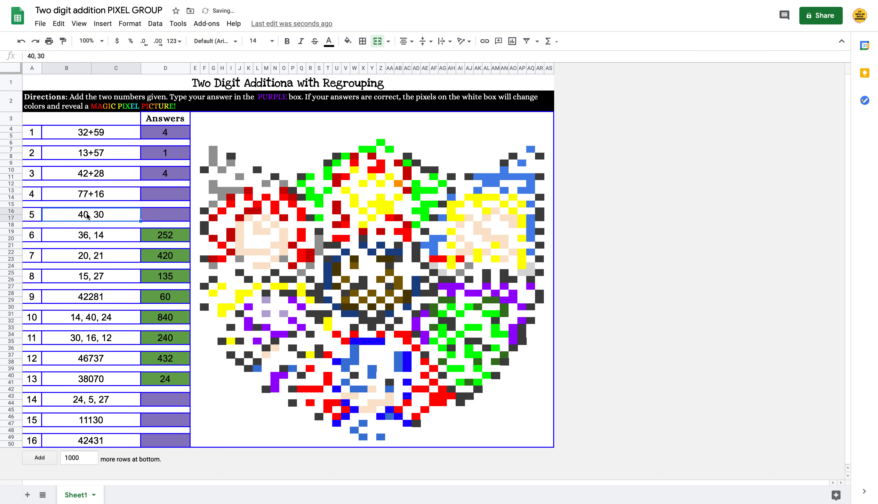
type("59+33")
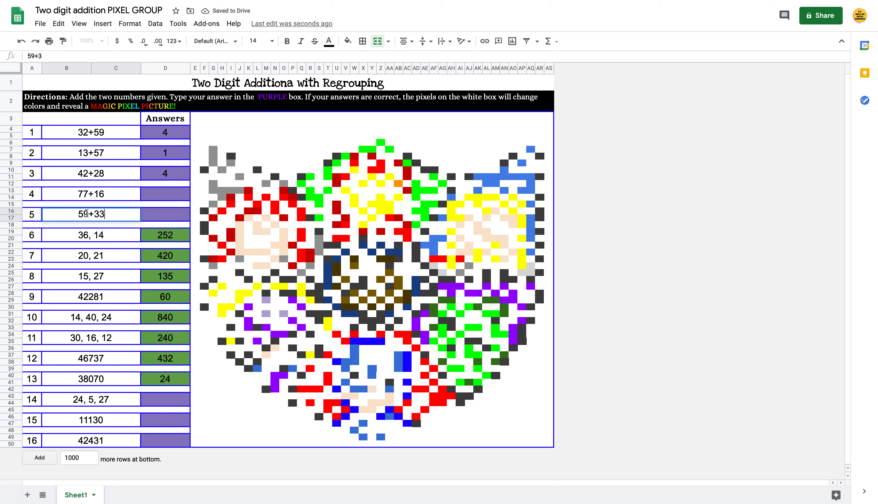
left_click(96, 235)
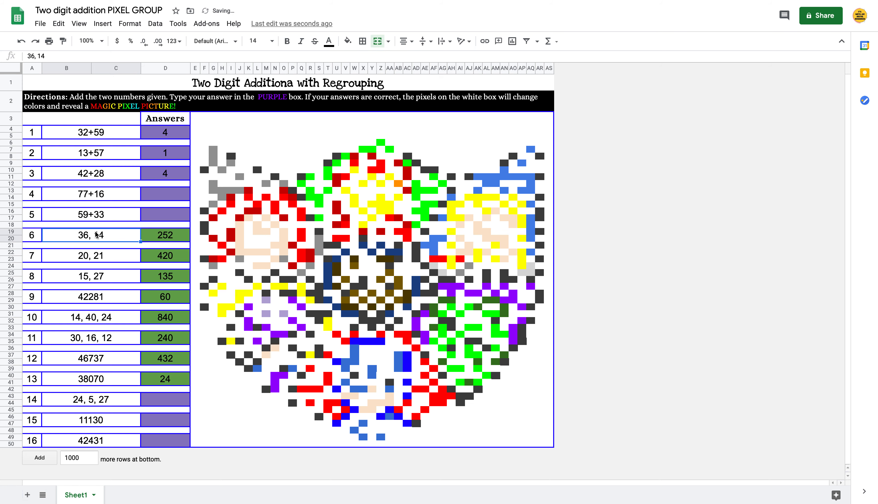
type("1")
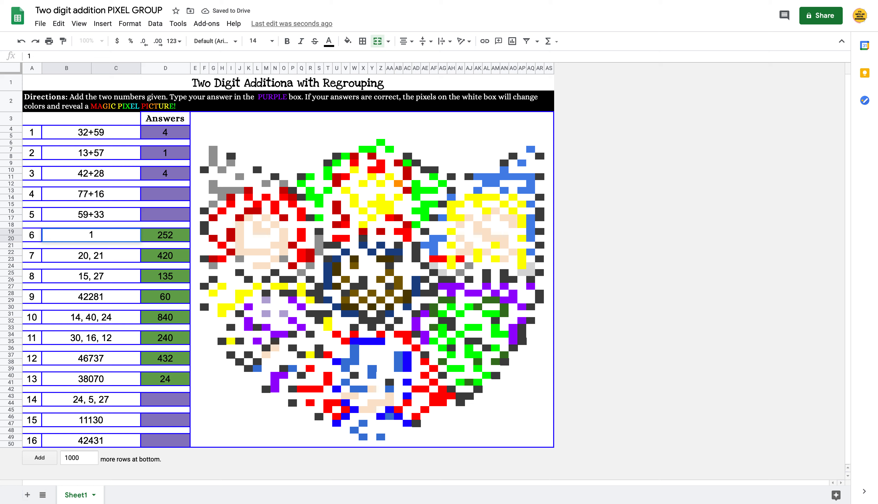
type("6+54")
Step: Replace problem 7 with 23+37 and problem 8 with 33+48
left_click(107, 260)
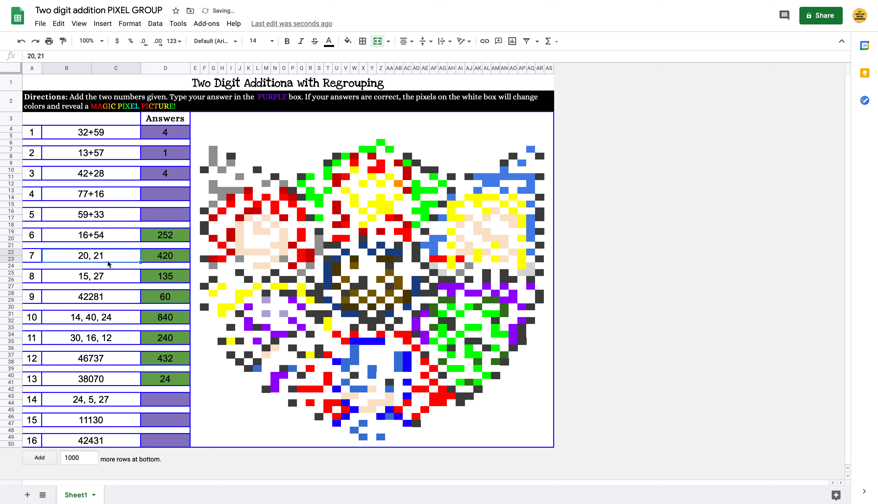
type("23+")
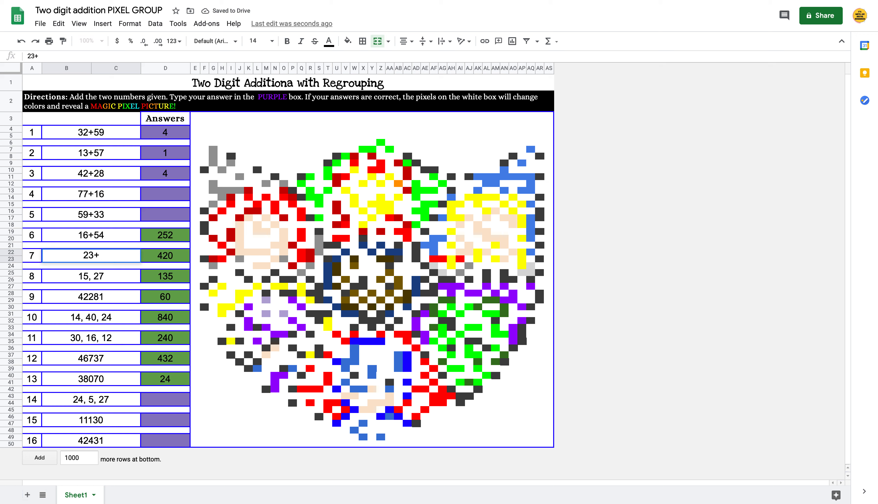
type("37")
left_click(112, 275)
type("33")
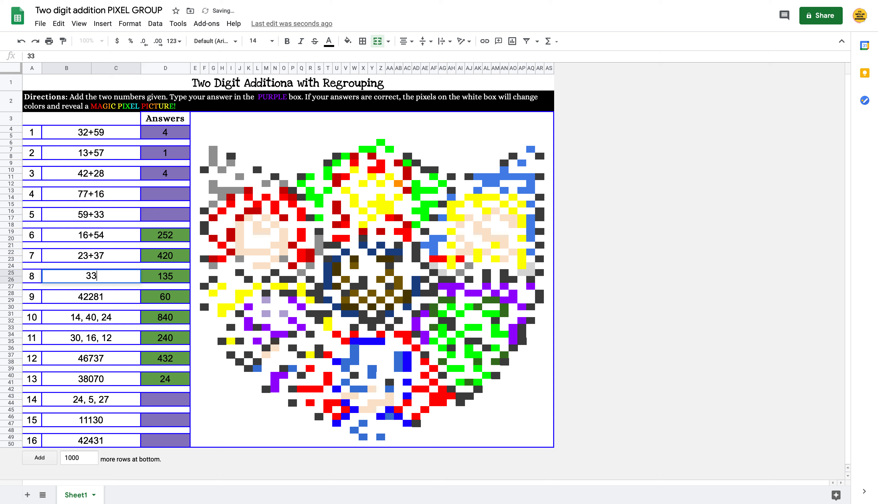
type("+48")
Step: Replace problem 9 with 23+28 and problem 10 with 66+19
left_click(114, 297)
key("Delete")
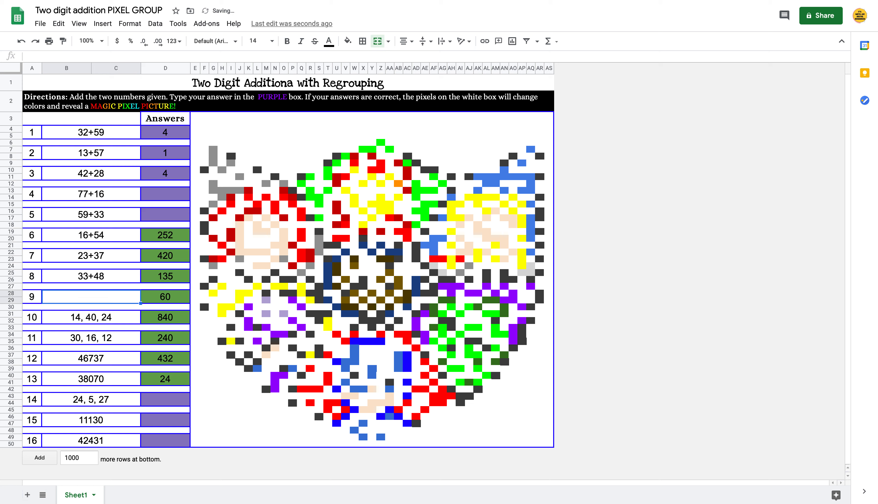
type("23")
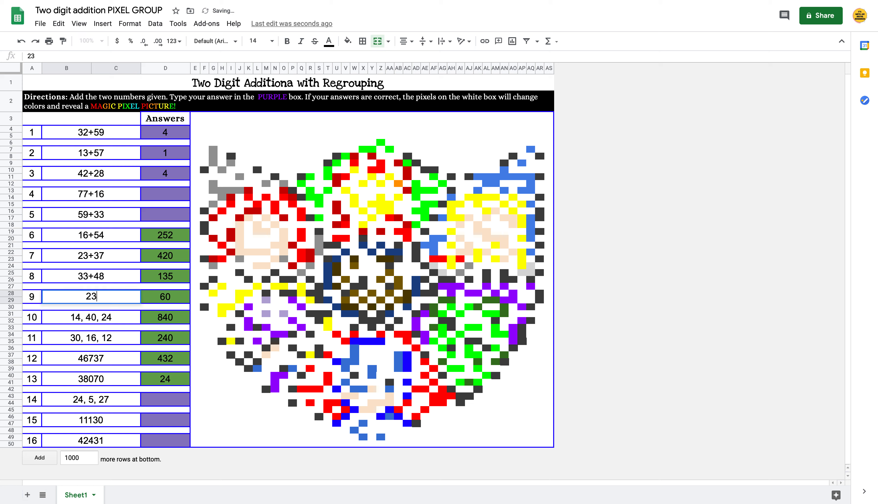
type("+28")
left_click(111, 317)
key("Delete")
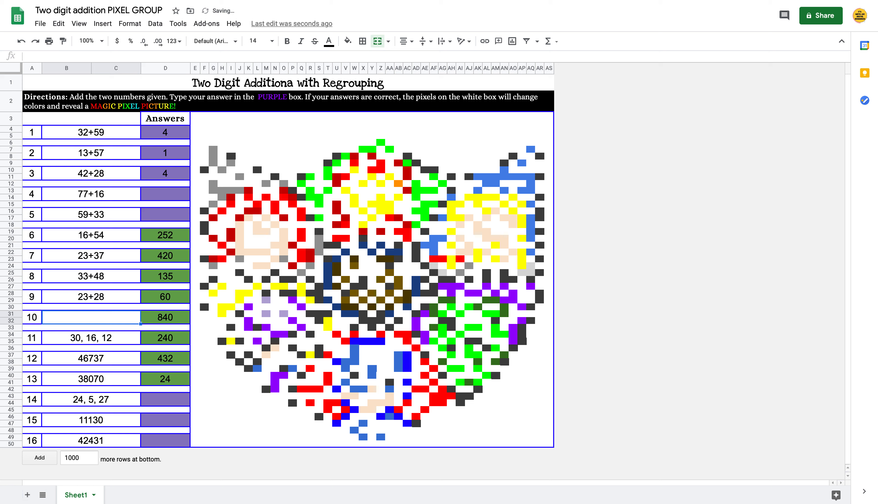
type("66+")
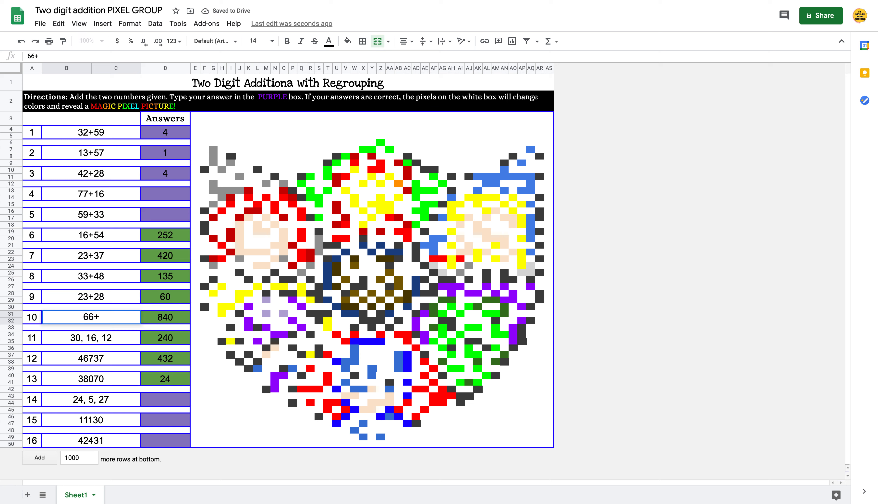
type("19")
Step: Replace problem 11 with 37+49 and problem 12 with 61+22
left_click(111, 338)
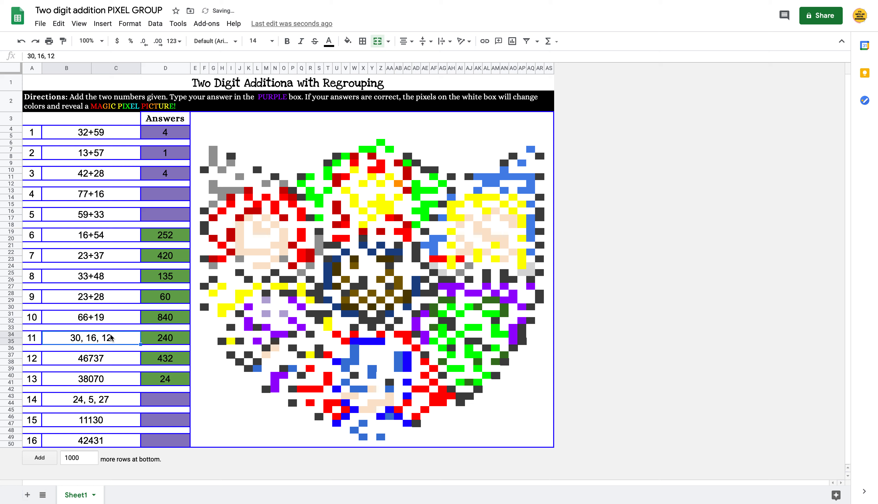
key("Delete")
type("37+")
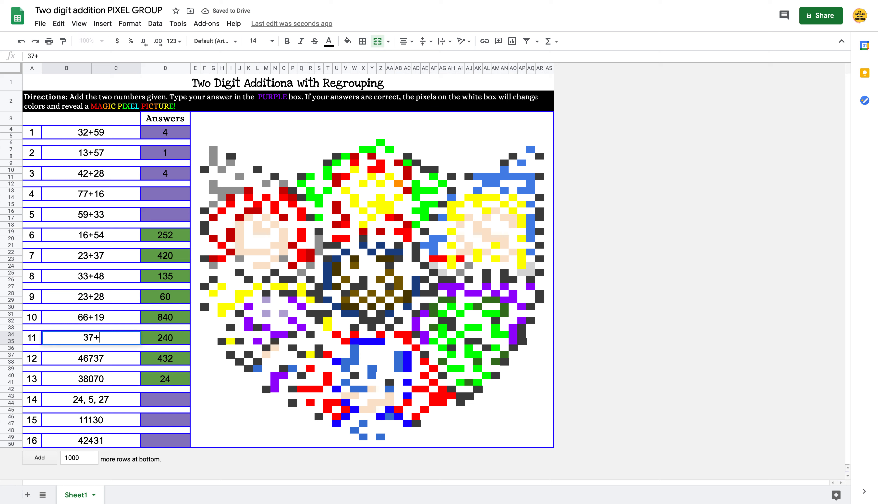
type("49")
left_click(105, 360)
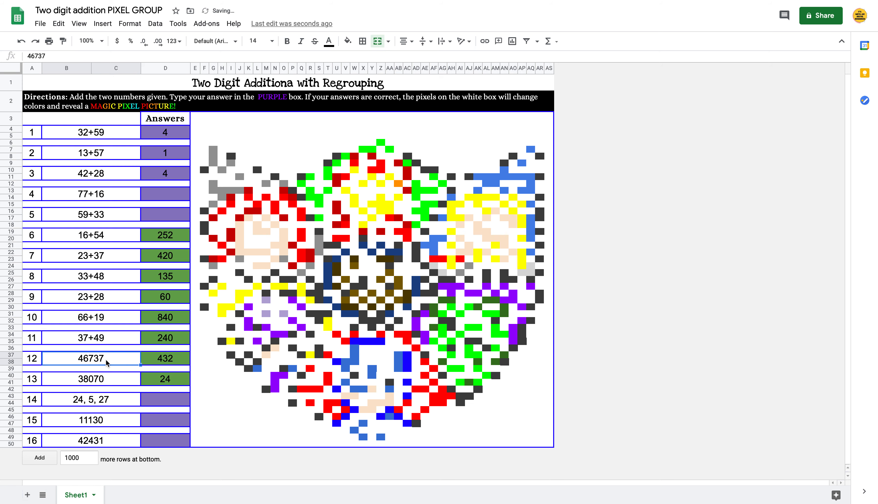
type("61+22")
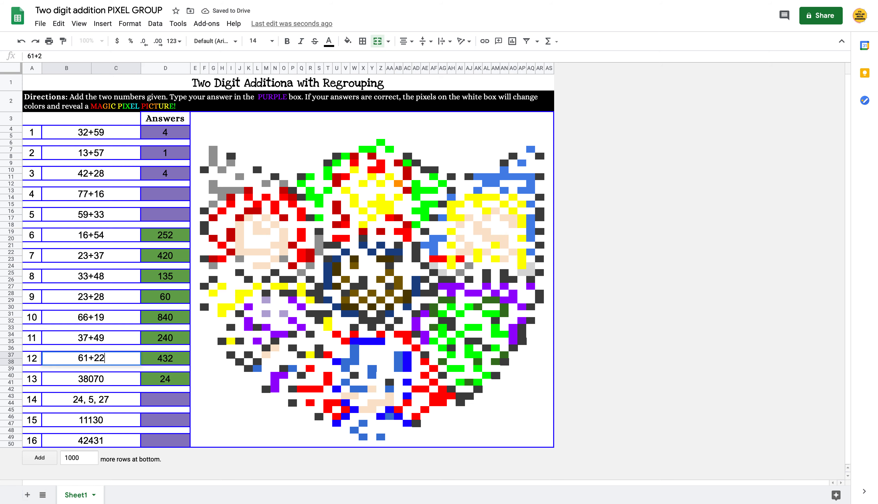
Step: Replace problem 13 with 71+19 and problem 14 with 58+15
left_click(108, 382)
key("Delete")
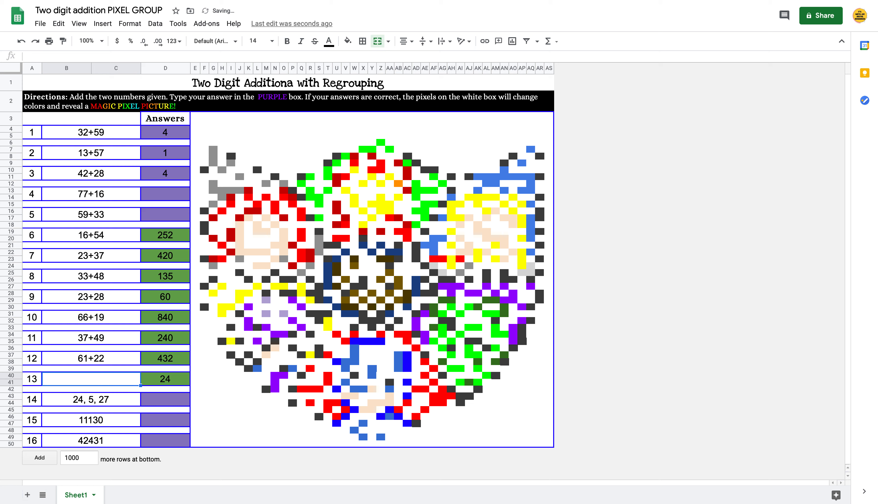
type("71+29")
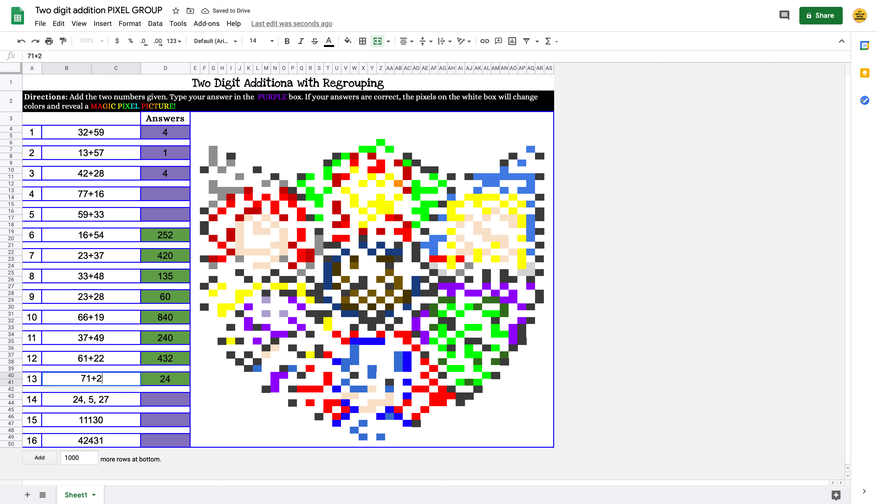
left_click(112, 405)
left_click(108, 383)
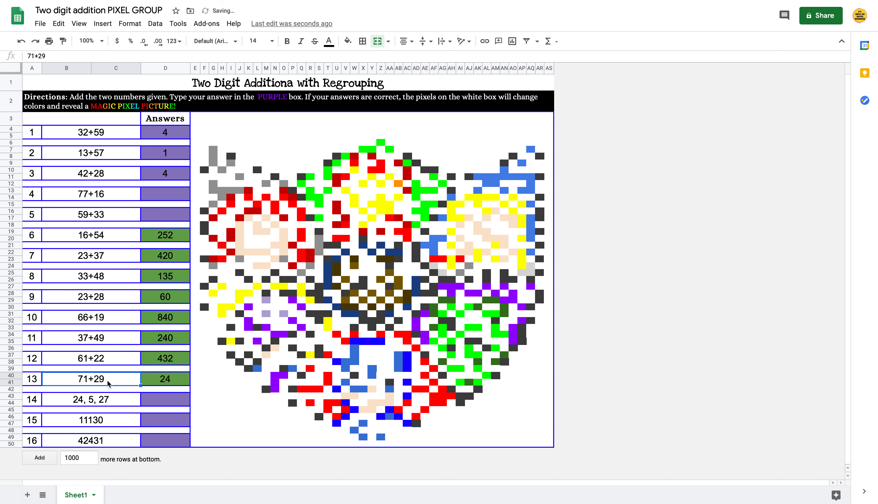
type("71+19")
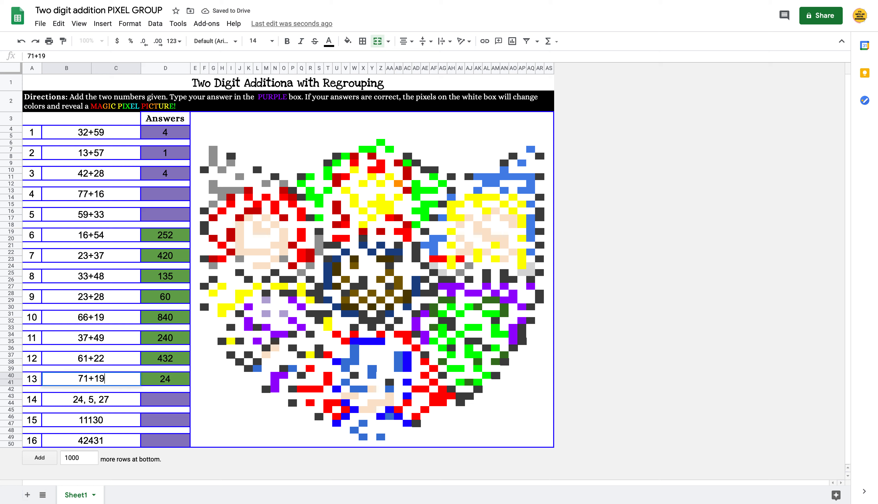
left_click(115, 401)
key("Delete")
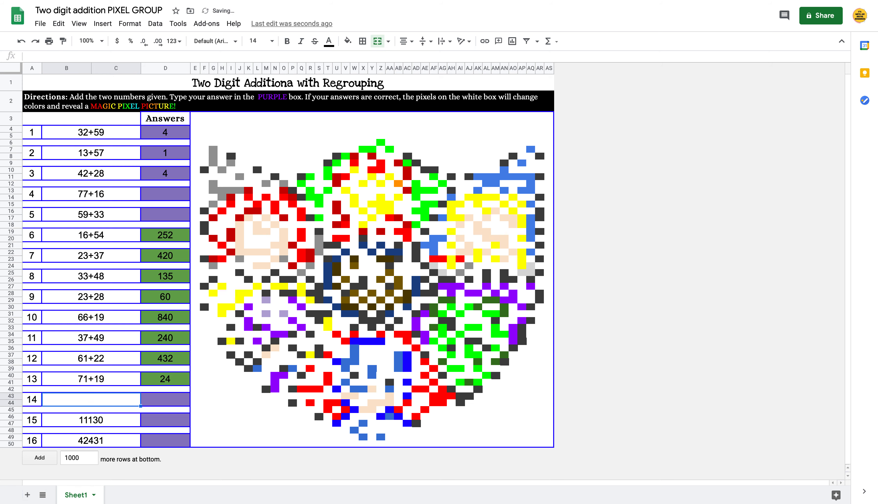
type("58+15")
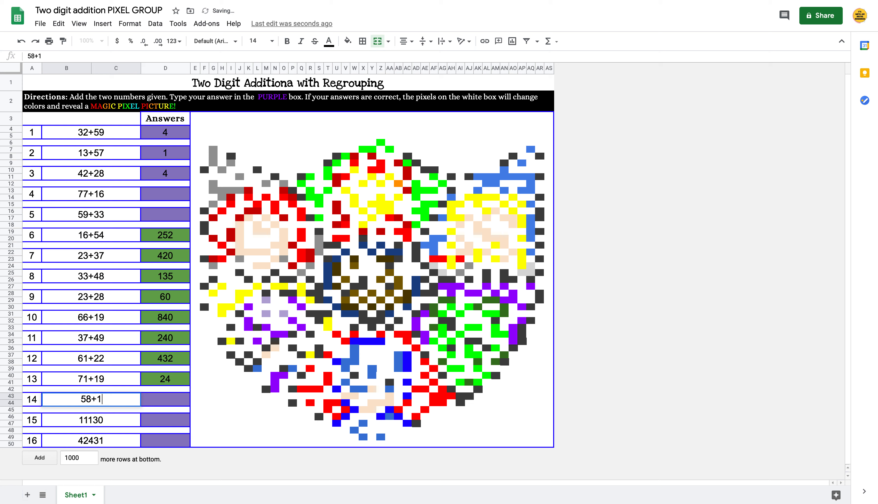
Step: Replace problem 15 with 13+39 and problem 16 with 46+25
left_click(114, 422)
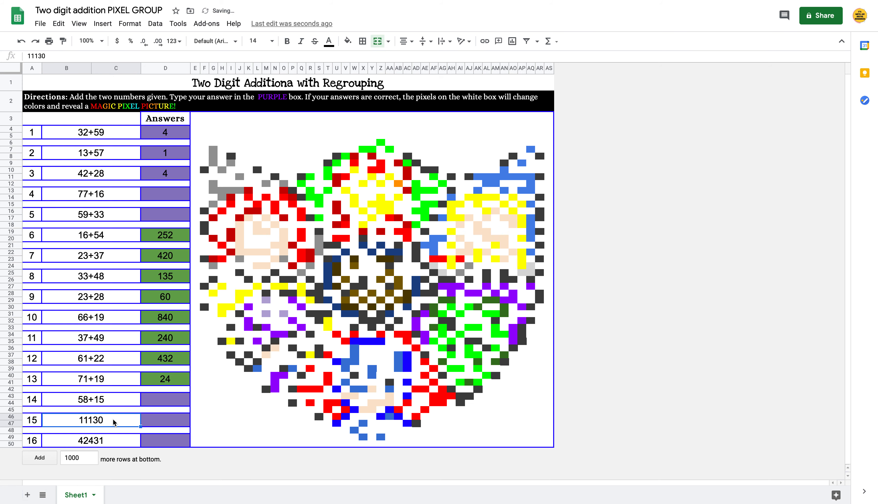
type("1")
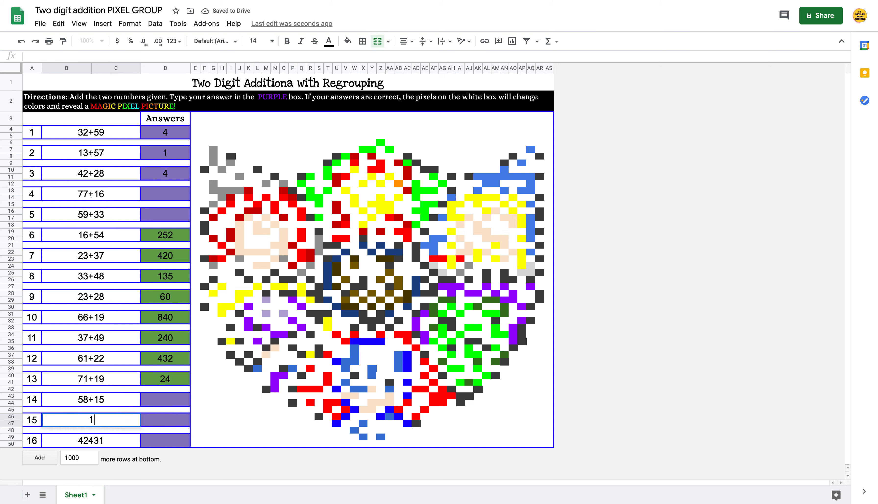
type("3+39")
left_click(109, 439)
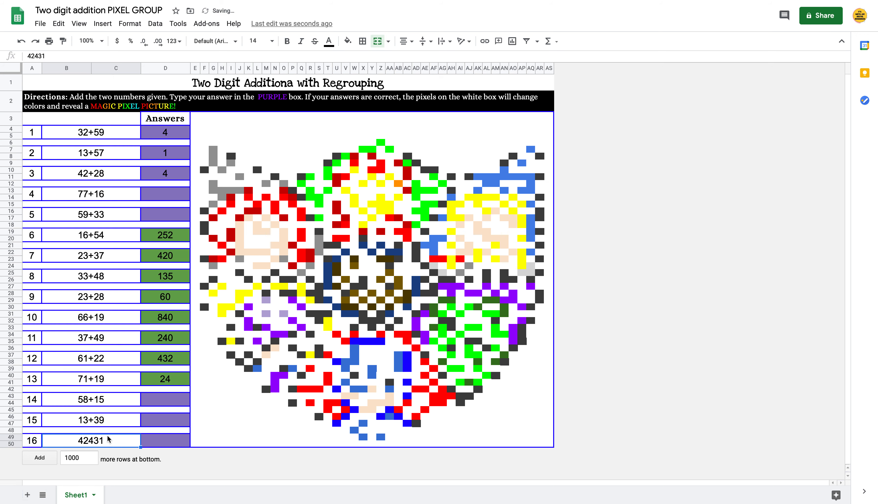
key("Delete")
type("46+2")
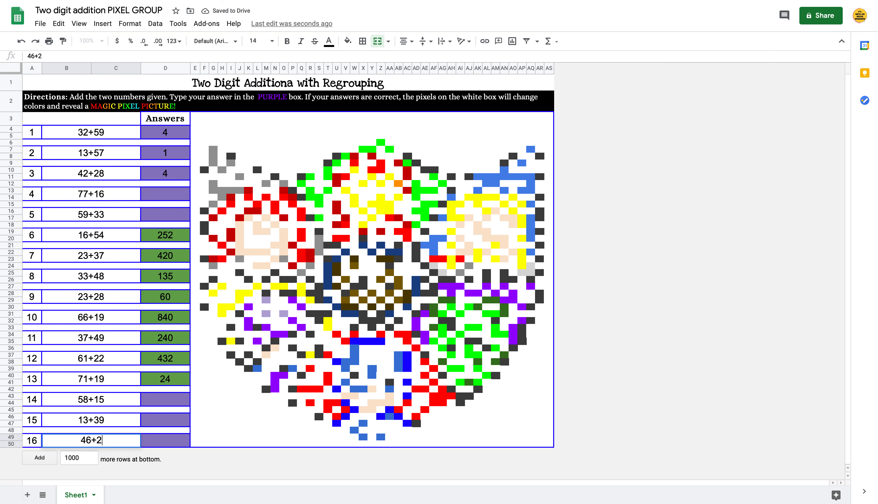
type("5")
left_click(120, 408)
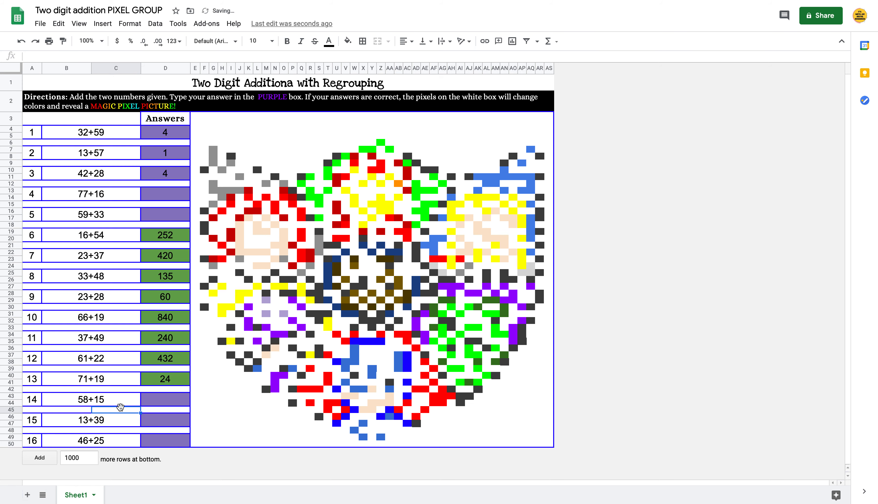
Step: Clear the old answers beside problems 1, 2 and 3 in the Answers column
left_click(176, 135)
key("Delete")
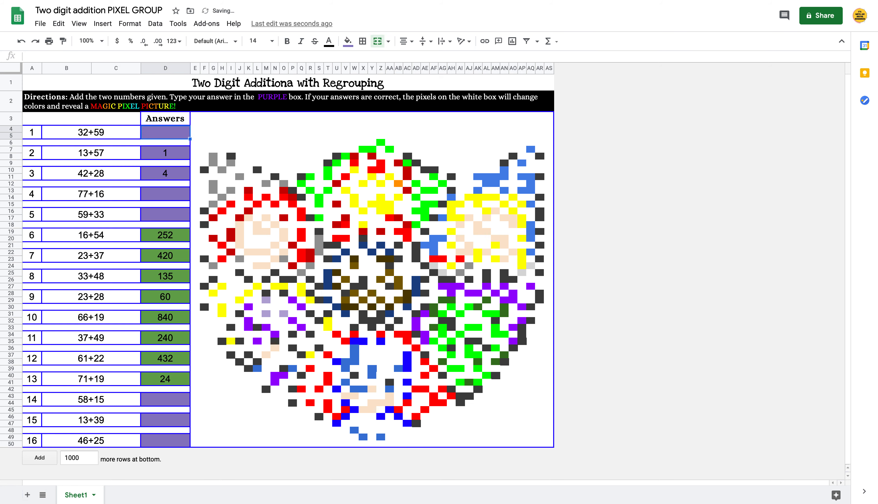
key("Down")
key("Down")
key("Delete")
key("Down")
key("Down")
key("Delete")
Step: Clear the old answers from the green cells beside problems 6 through 13
key("Down")
key("Down")
key("Down")
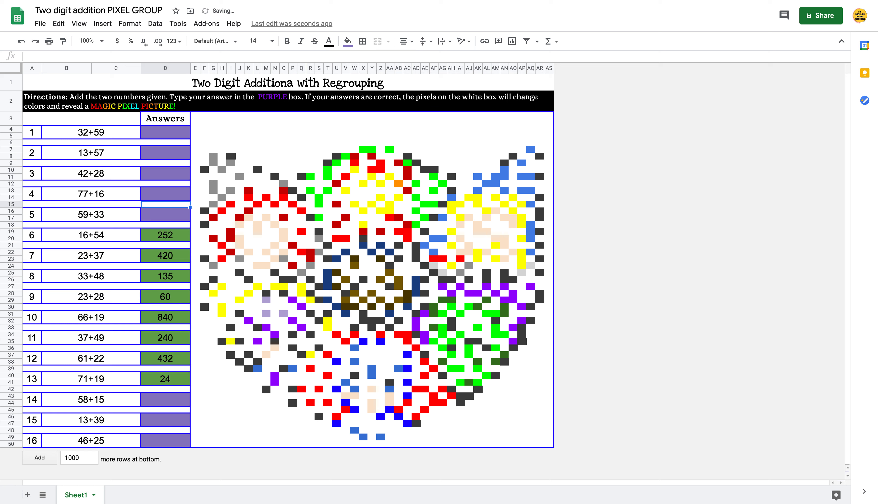
key("Down")
key("Down")
key("Down")
key("Delete")
key("Down")
key("Down")
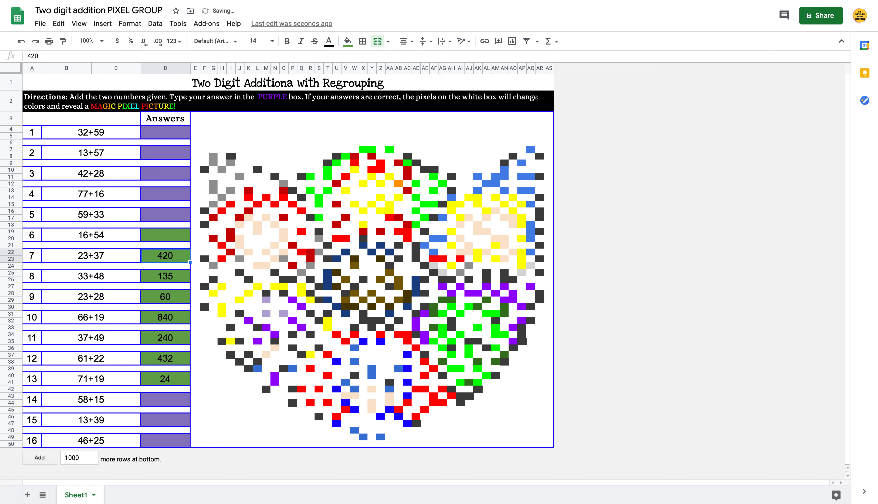
key("Delete")
key("Down")
key("Down")
key("Delete")
key("Down")
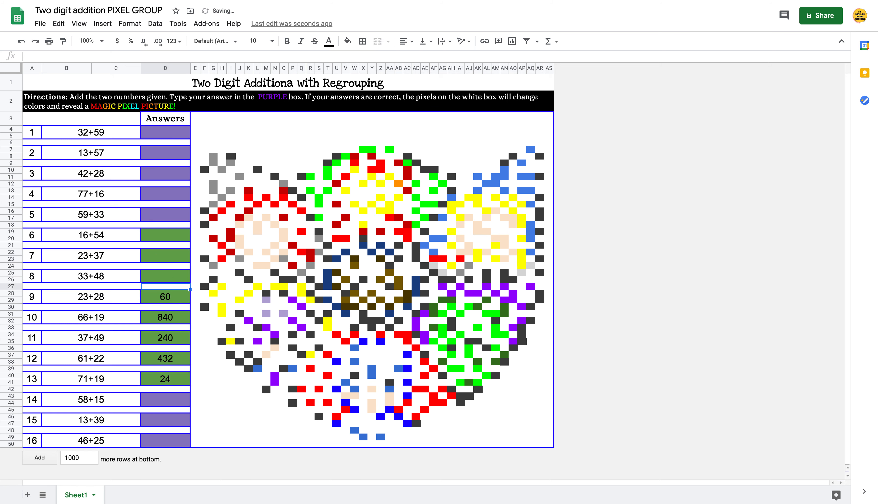
key("Down")
key("Delete")
key("Down")
key("Down")
key("Delete")
key("Down")
key("Down")
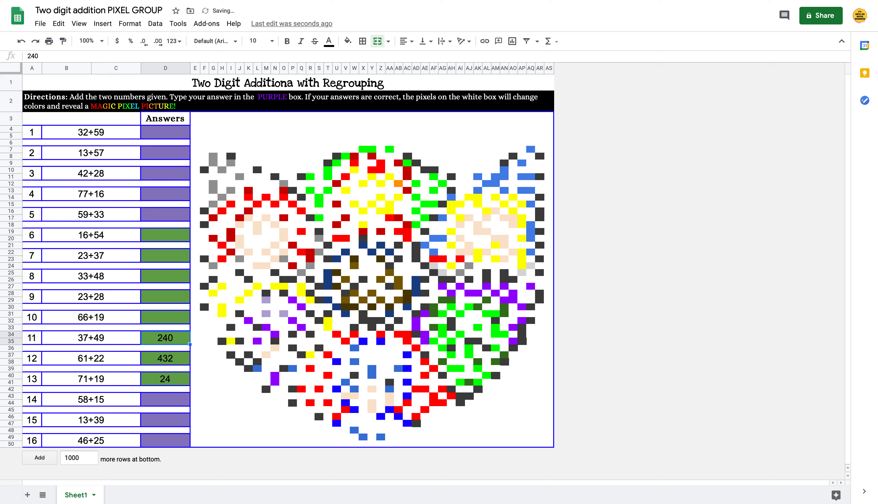
key("Delete")
key("Down")
key("Down")
key("Delete")
key("Down")
key("Down")
key("Delete")
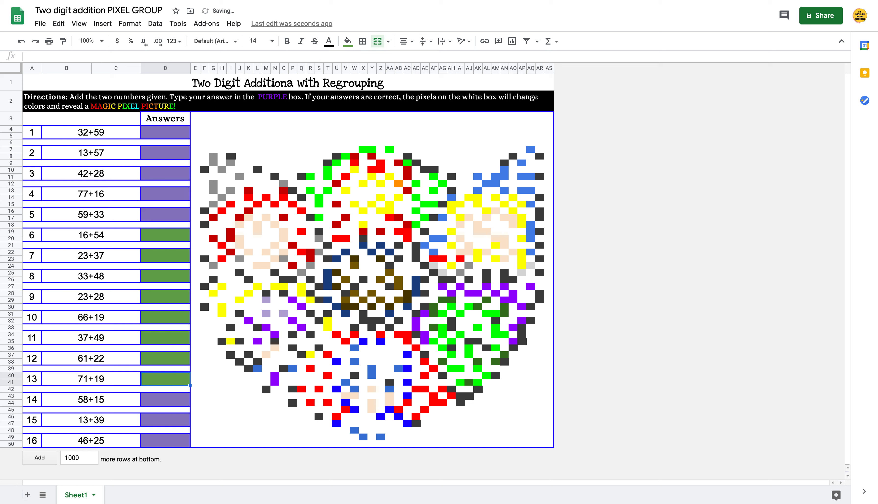
Step: Fill the green answer cells for problems 6 through 13 with dark purple
left_click(179, 239)
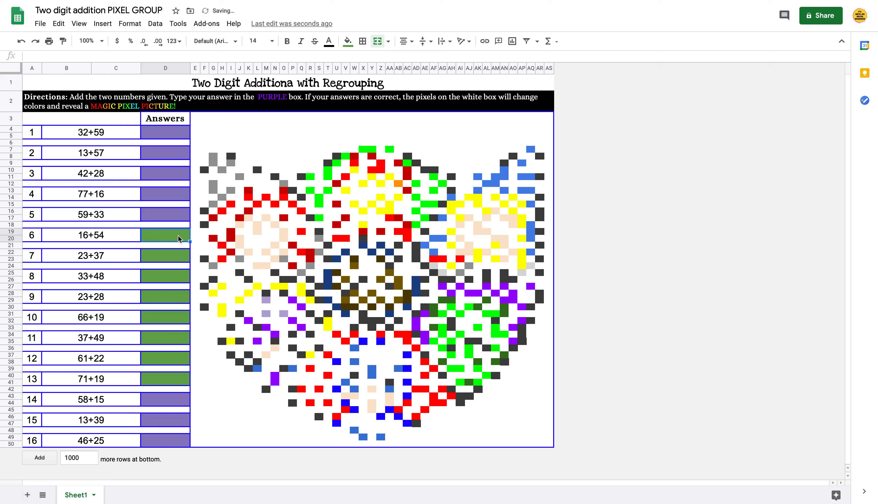
left_click(182, 256)
left_click(182, 274)
left_click(181, 295)
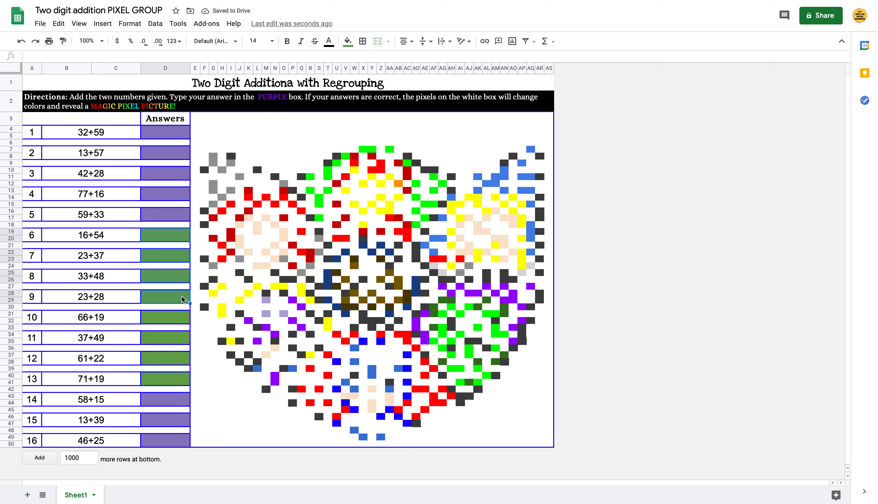
left_click(184, 317)
left_click(183, 338)
left_click(181, 360)
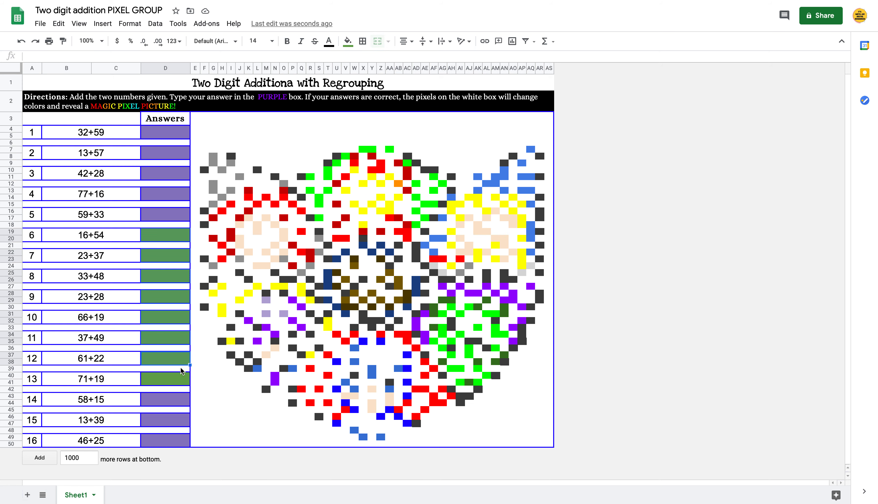
left_click(179, 377)
left_click(347, 41)
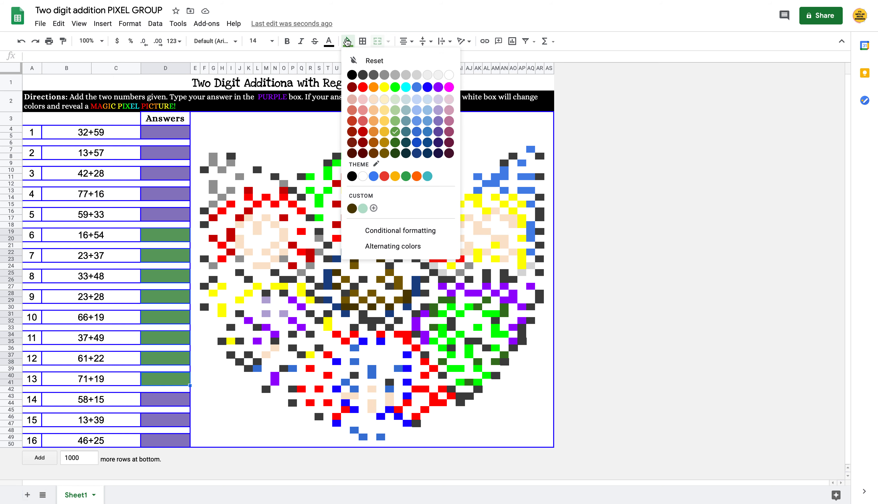
left_click(440, 135)
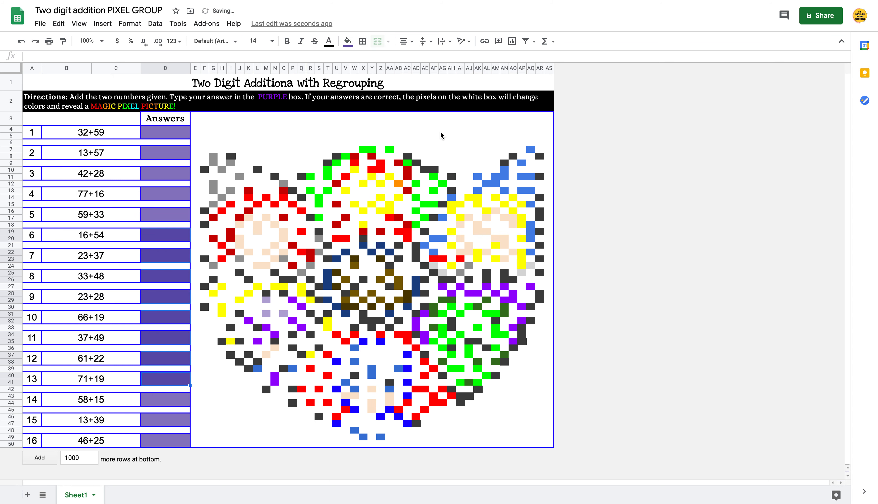
Step: Fill the lighter answer cells for problems 1 through 5 and 14 through 16 with the same dark purple
left_click(177, 136)
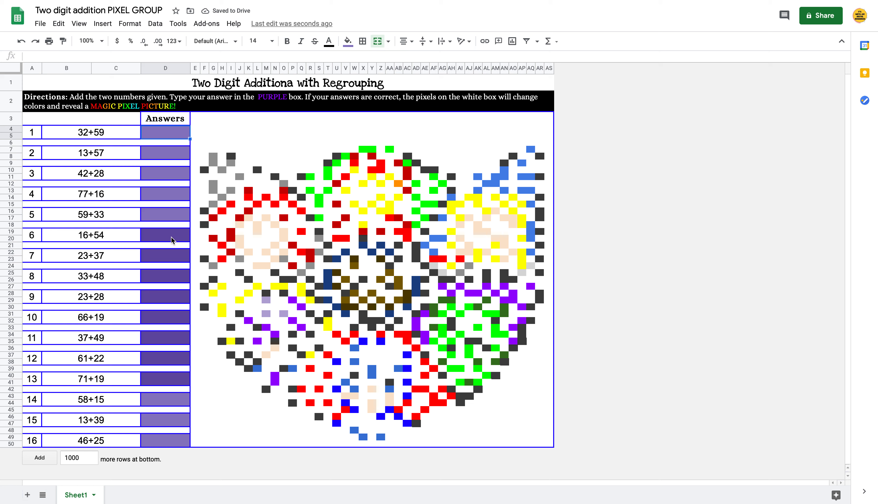
left_click(178, 155)
left_click(176, 172)
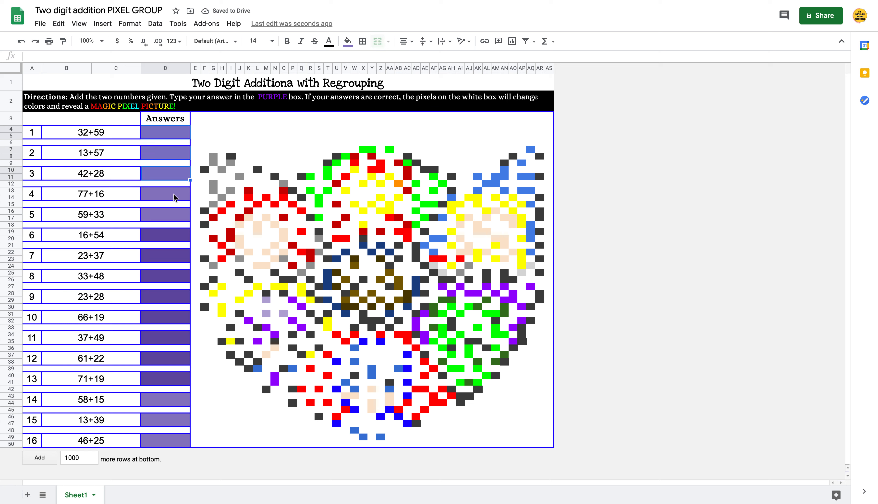
left_click(175, 194)
left_click(172, 218)
left_click(168, 401)
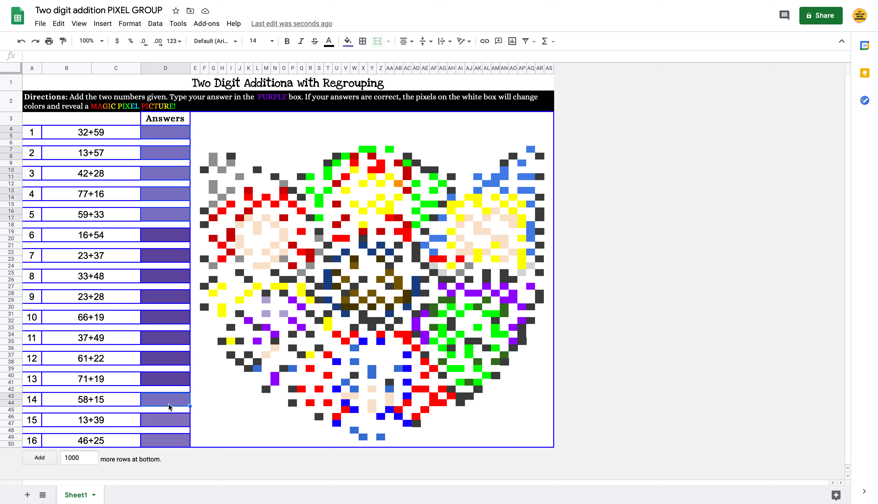
left_click(168, 420)
left_click(168, 440)
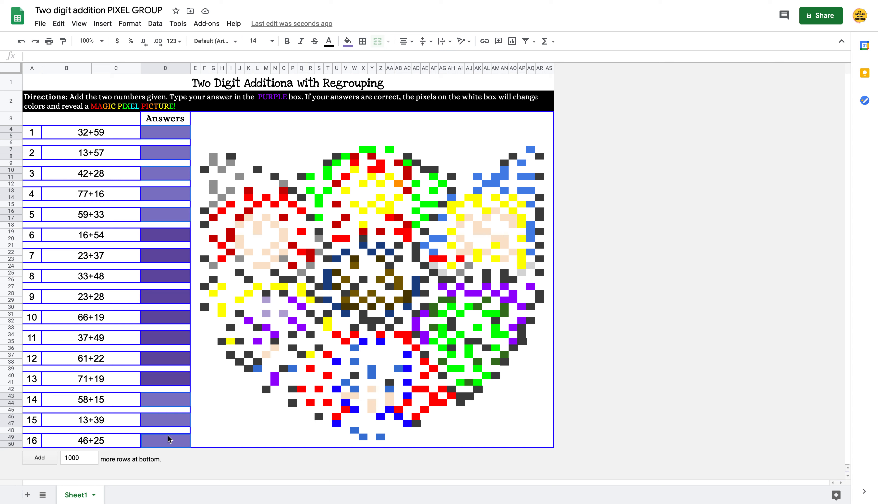
left_click(347, 41)
left_click(439, 133)
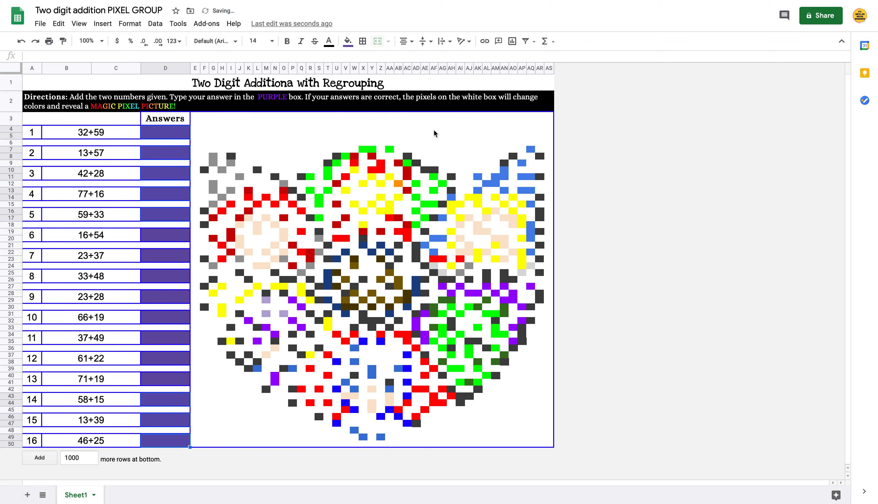
Step: Enter 91, 70 and 70 as the answers to problems 1, 2 and 3
left_click(282, 131)
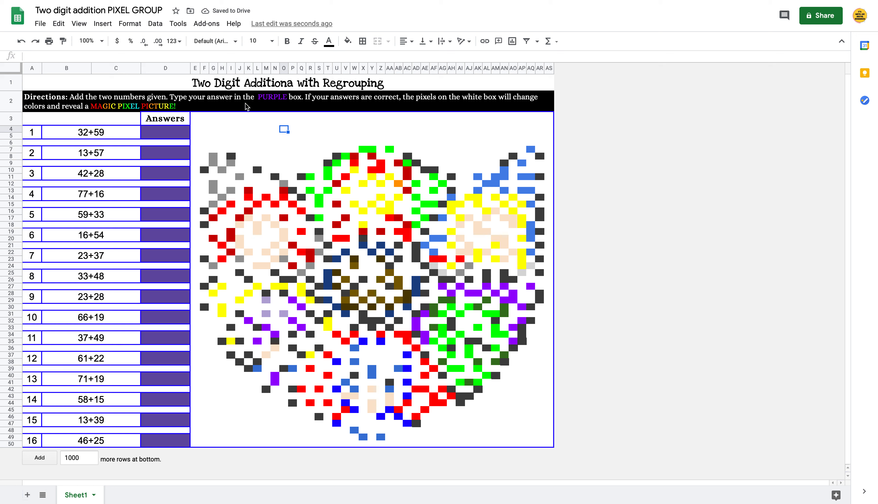
left_click(163, 134)
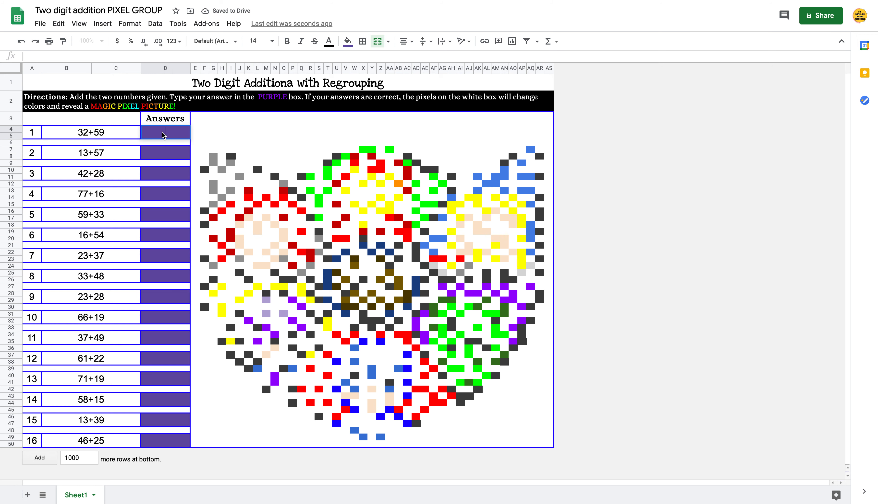
type("91")
key("Return")
type("70")
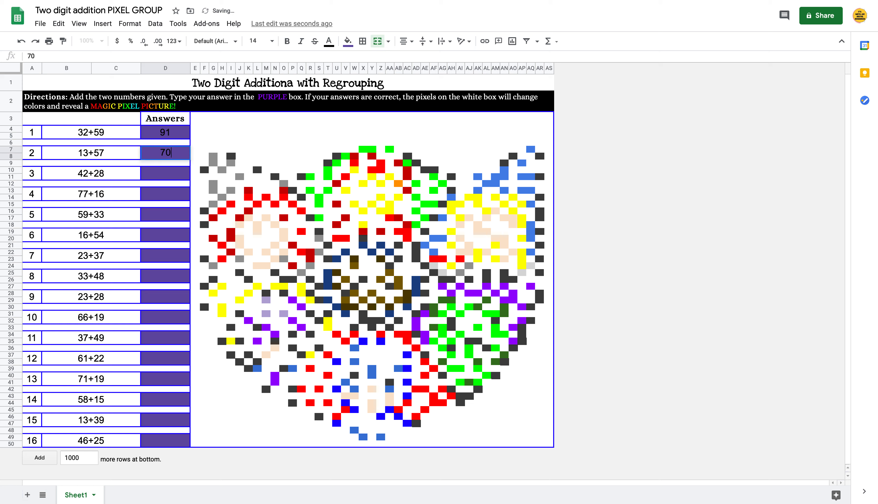
left_click(164, 170)
type("7")
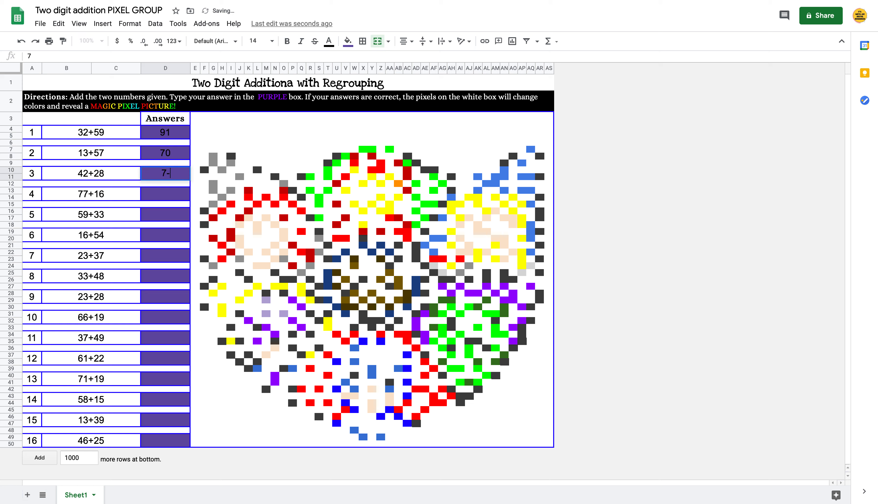
type("-")
key("BackSpace")
type("0")
Step: Enter 93, 92 and 70 as the answers to problems 4, 5 and 6
left_click(167, 198)
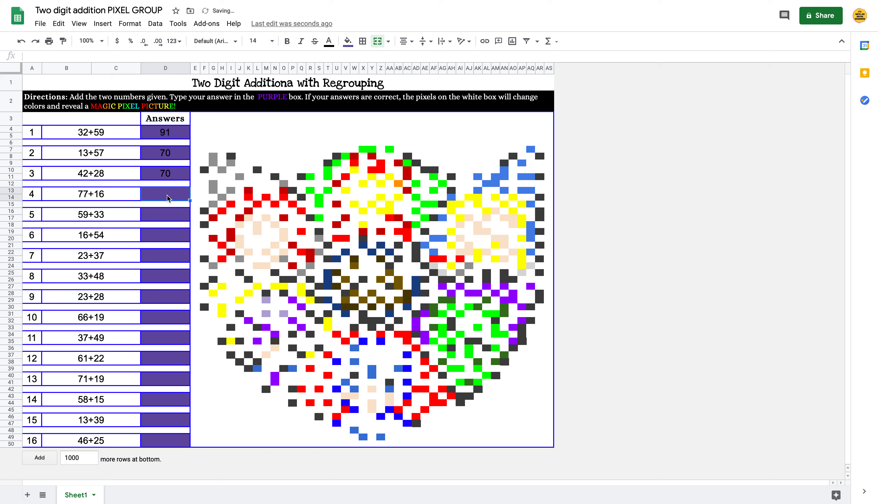
type("93")
left_click(168, 215)
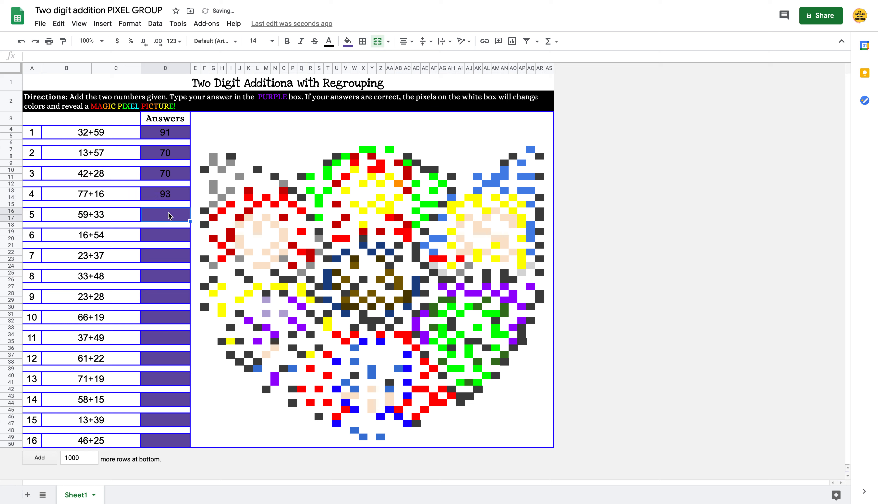
type("92")
left_click(171, 239)
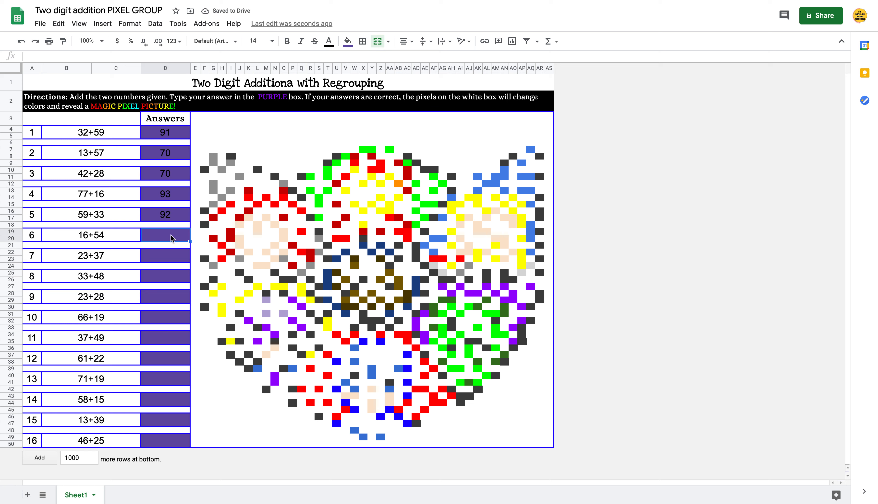
type("70")
Step: Enter 60, 81 and 51 as the answers to problems 7, 8 and 9
left_click(171, 260)
type("60")
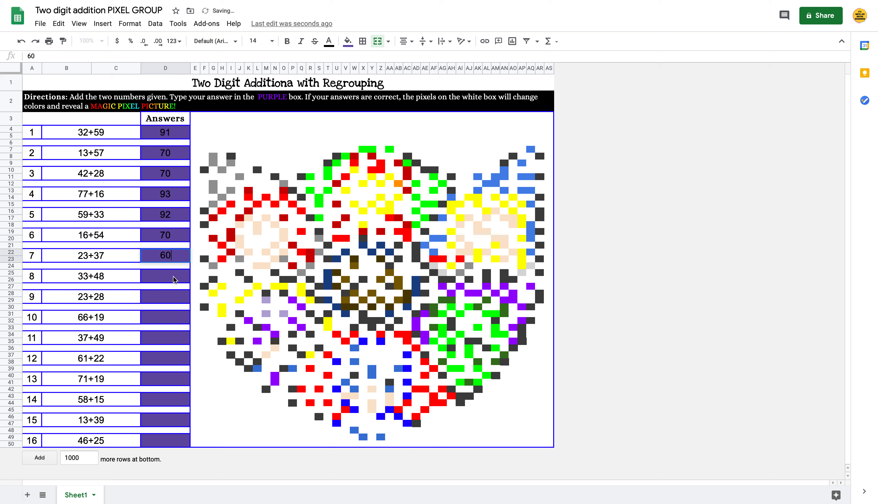
left_click(172, 280)
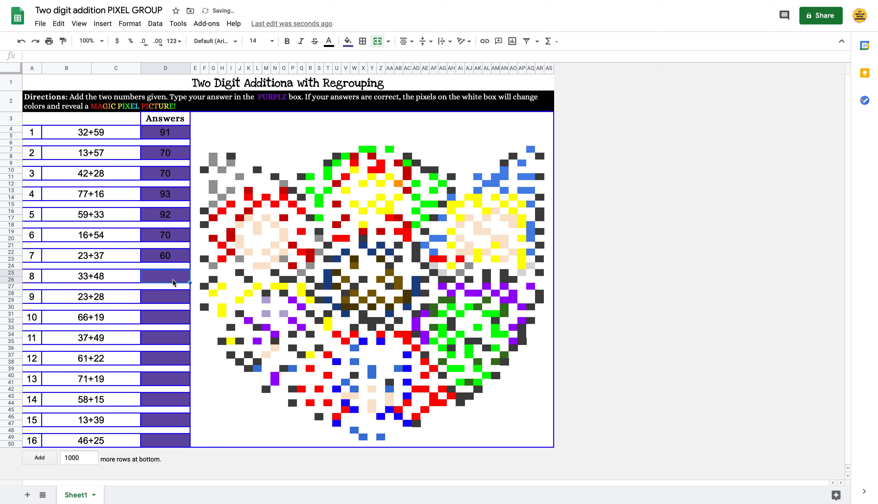
type("81")
left_click(174, 300)
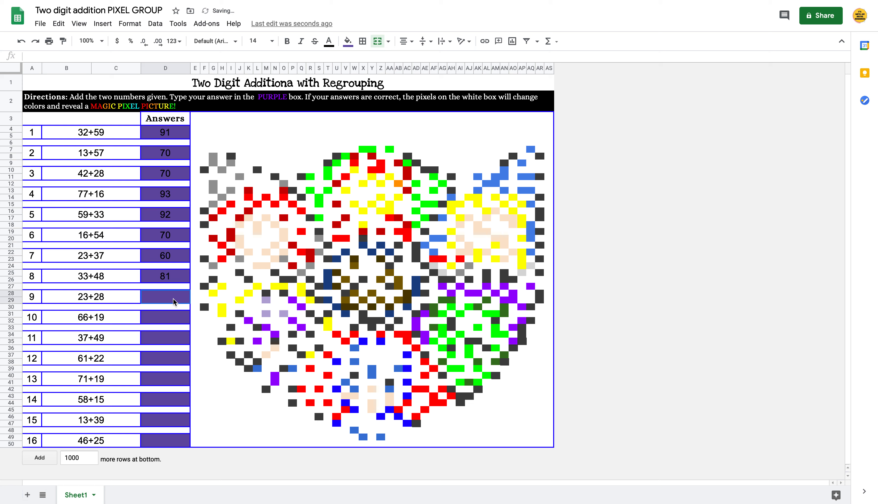
type("51")
Step: Enter 75, 86 and 83 as the answers to problems 10, 11 and 12
left_click(171, 318)
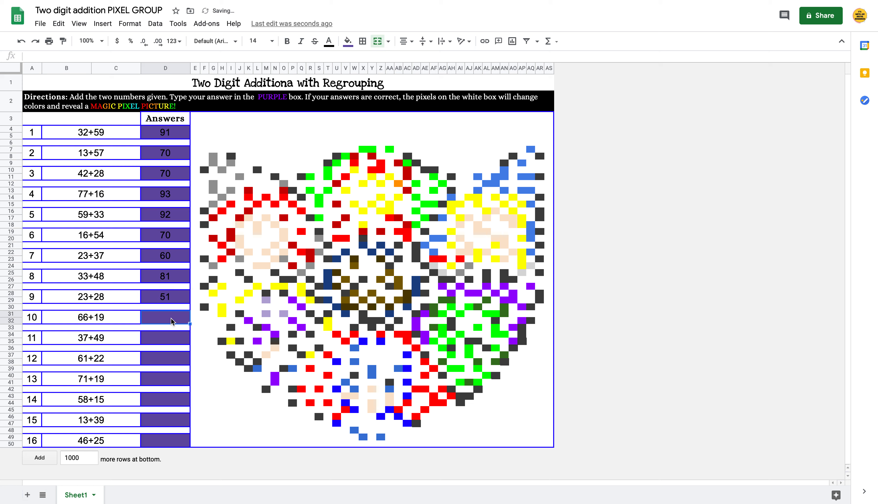
type("75")
left_click(169, 333)
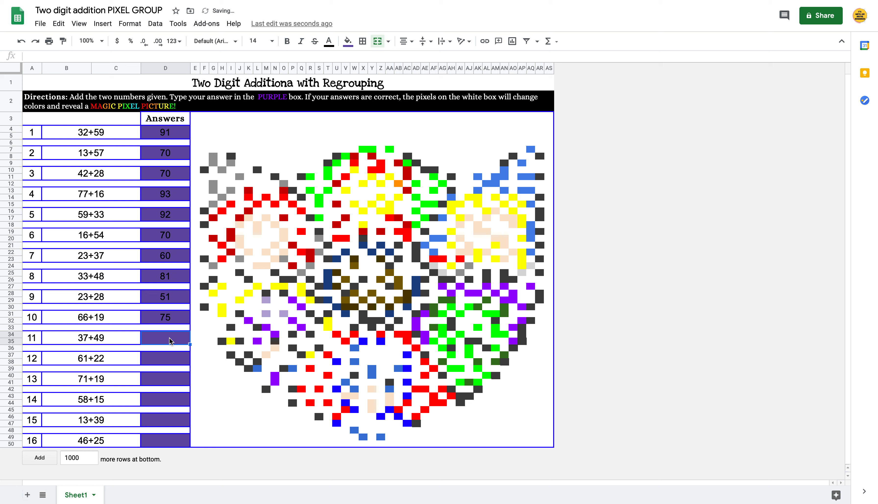
type("86")
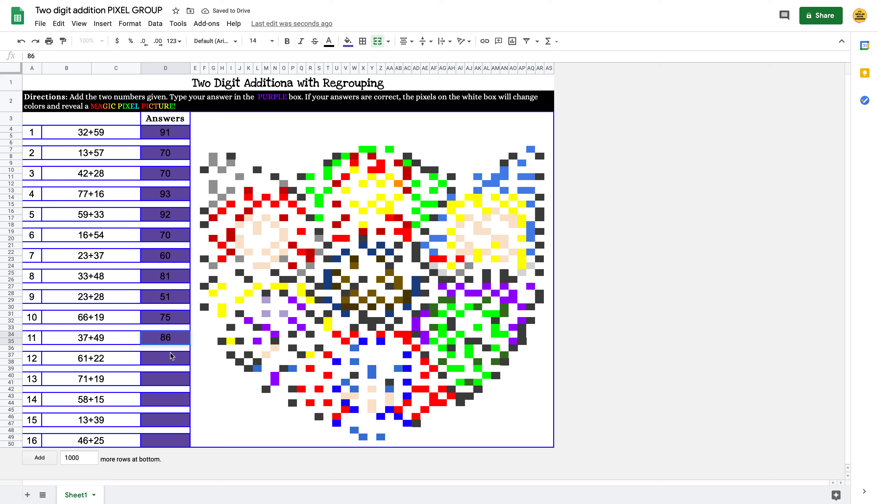
left_click(170, 360)
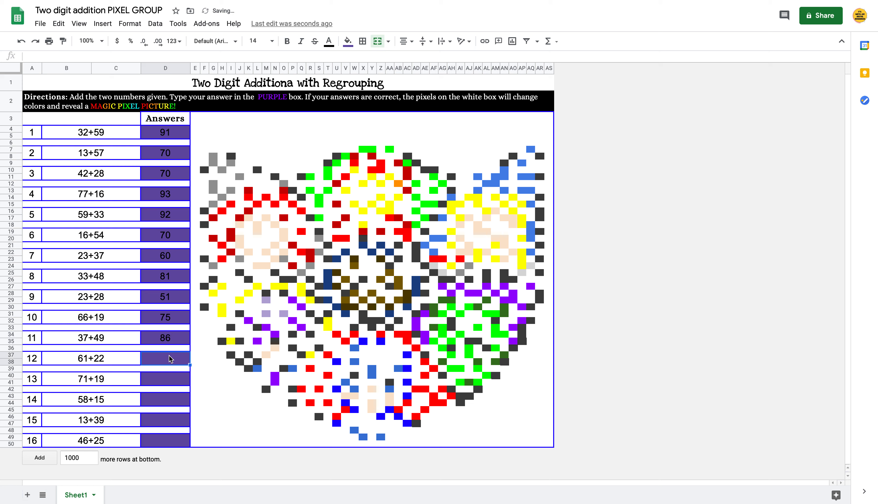
type("83")
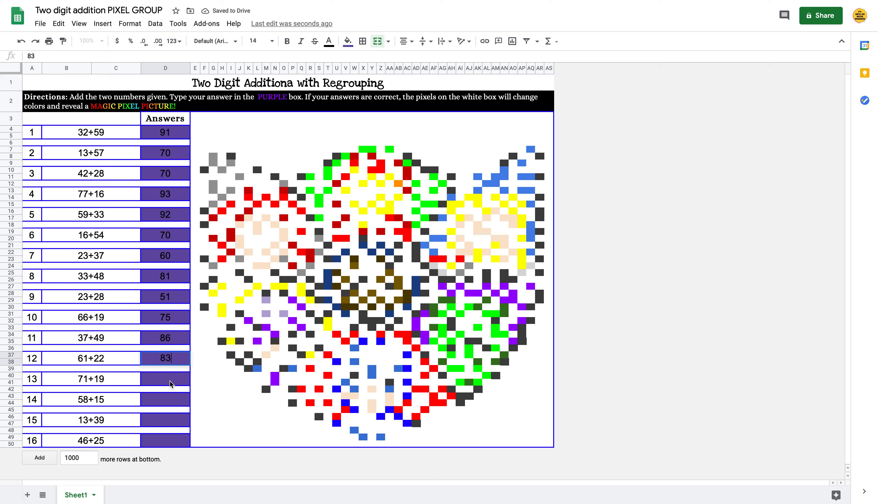
Step: Enter 80, 73, 52 and 71 as the answers to problems 13 through 16
left_click(171, 387)
type("80")
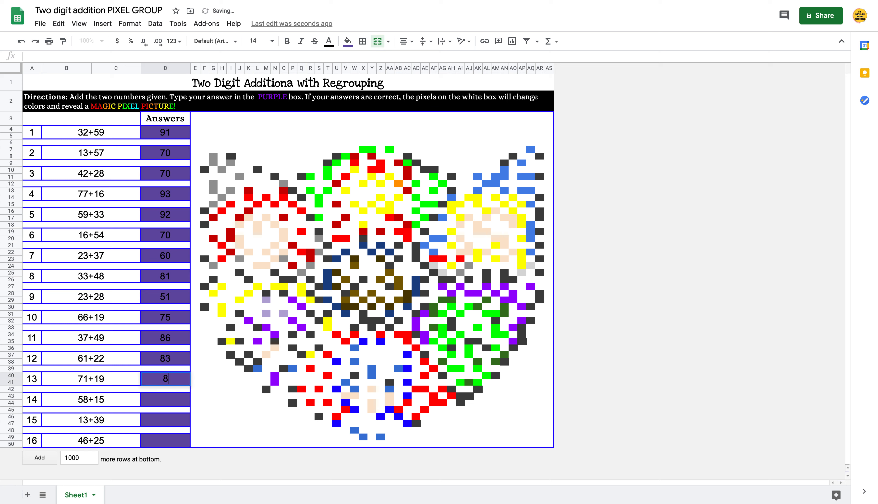
left_click(171, 399)
type("73")
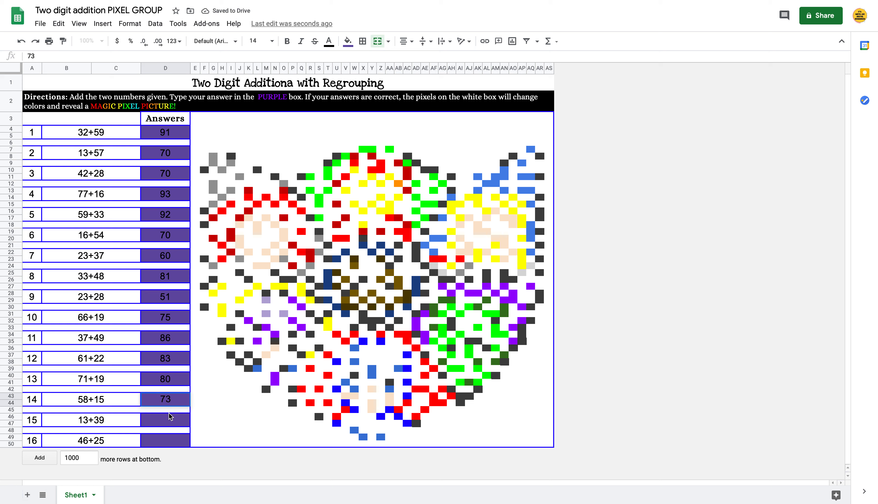
left_click(167, 421)
type("52")
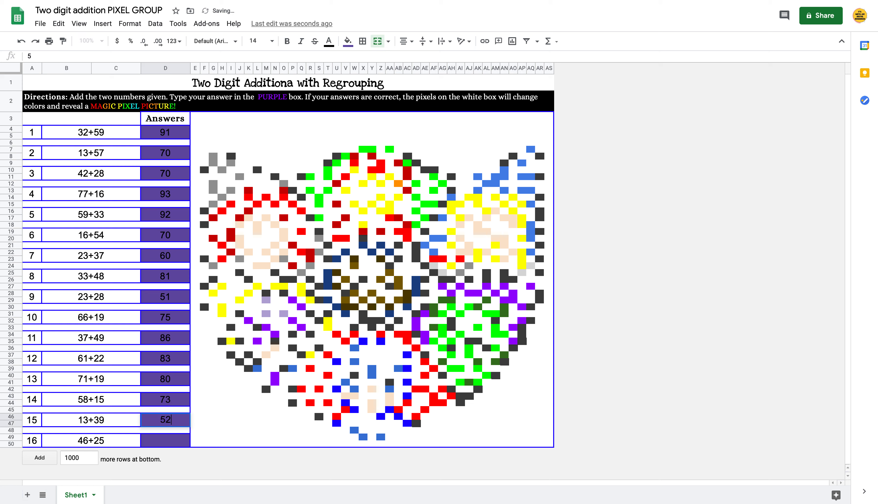
left_click(170, 444)
type("71")
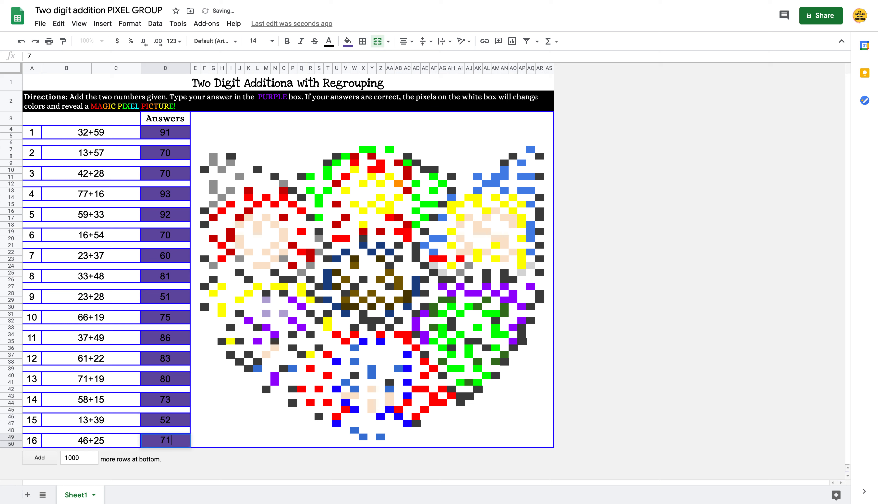
Step: Fill the answer cells of all 16 problems with a lighter purple so the black numbers are readable
left_click(182, 144)
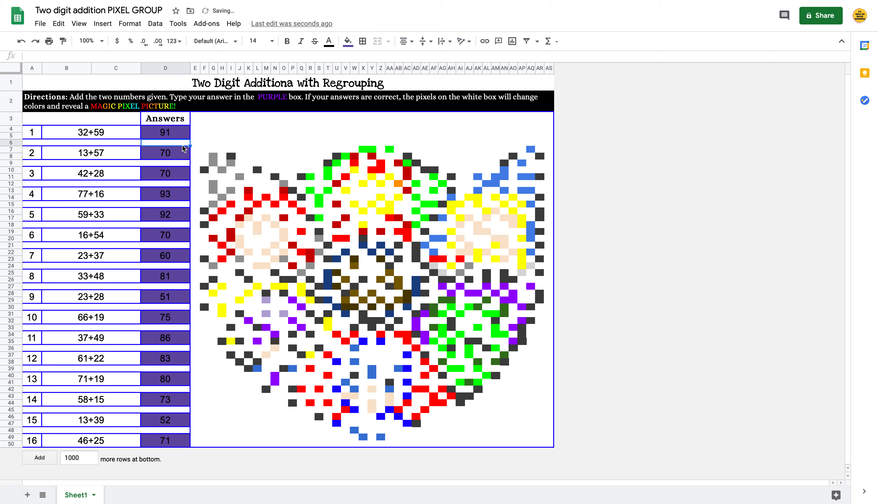
left_click(182, 132)
left_click_drag(182, 132, 183, 399)
left_click(183, 424)
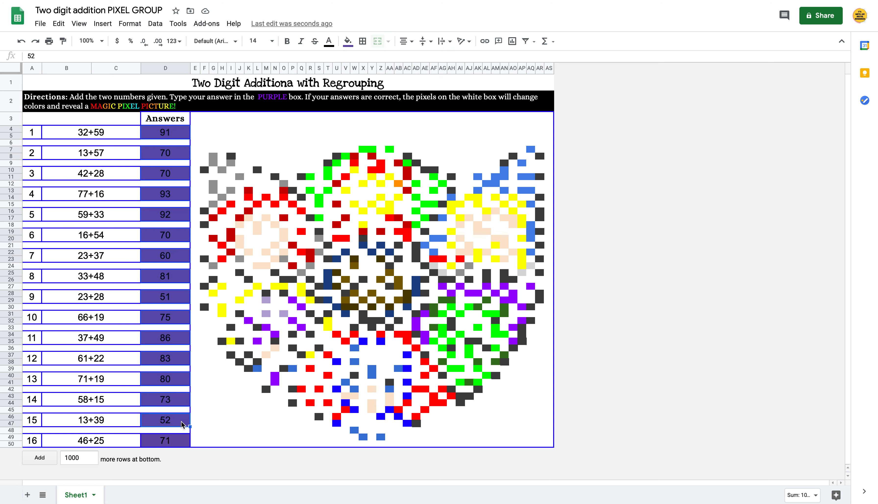
left_click(183, 445)
left_click(347, 41)
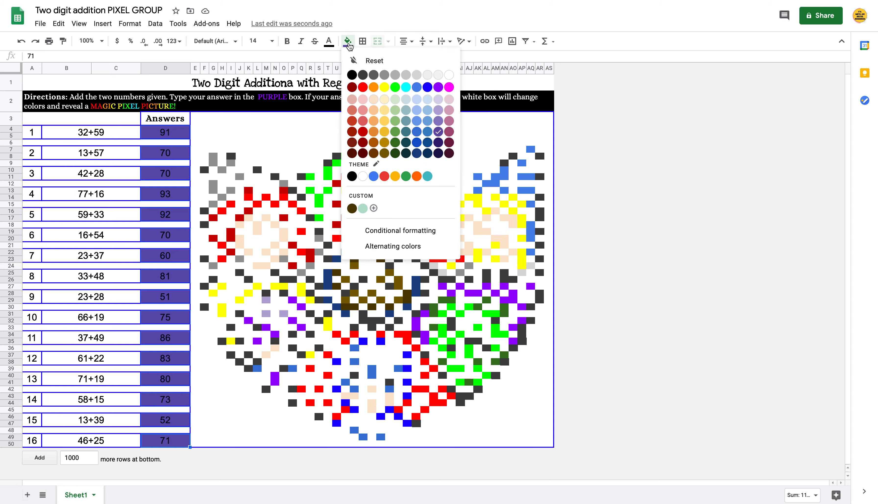
left_click(440, 113)
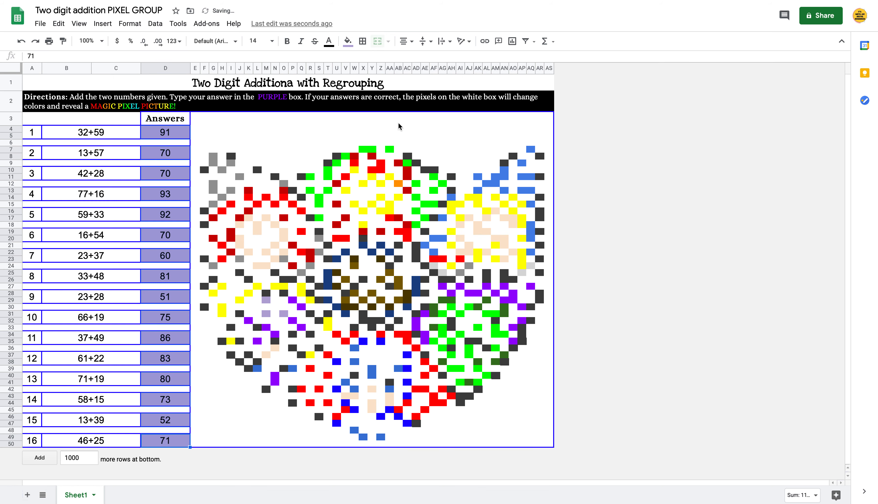
left_click(302, 130)
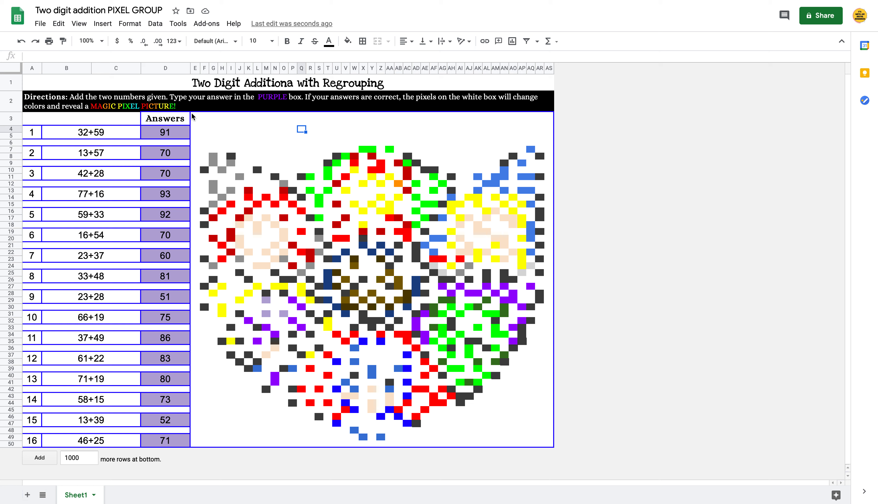
Step: Open the conditional formatting rules for the pixel picture range E3:AS50 and delete the "Cell is not empty" rule for AS7
left_click_drag(192, 113, 551, 447)
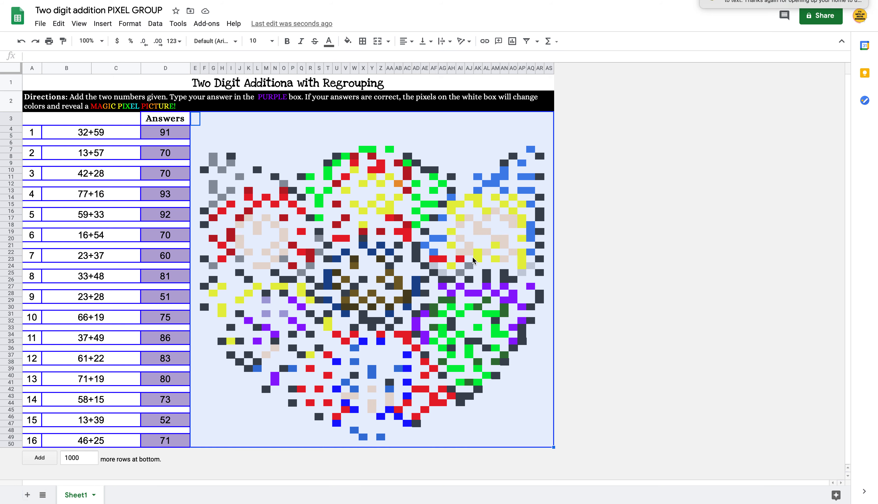
right_click(467, 340)
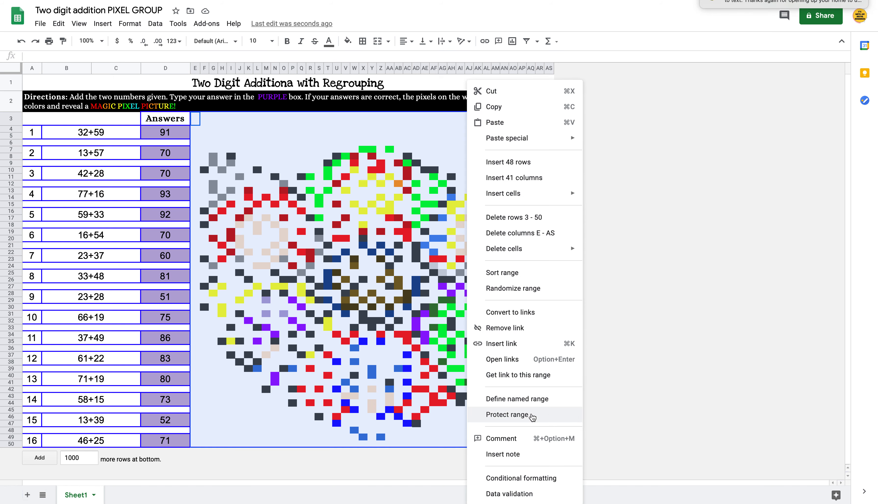
left_click(523, 478)
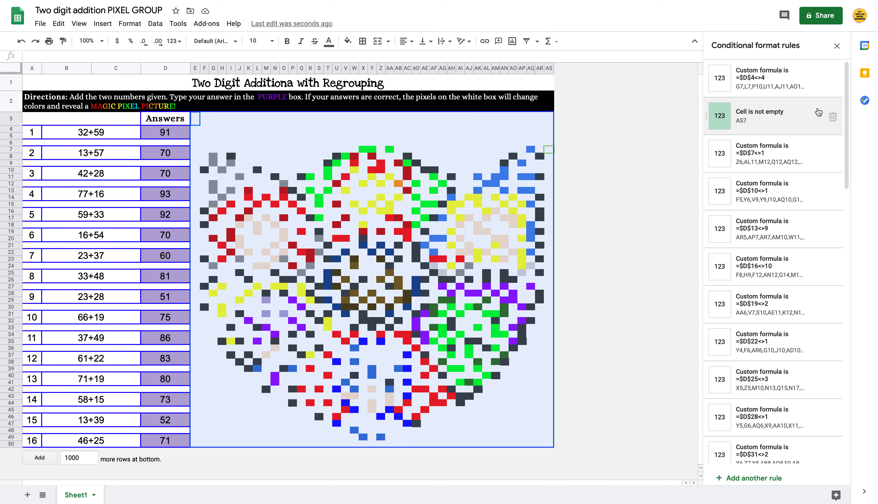
left_click(832, 117)
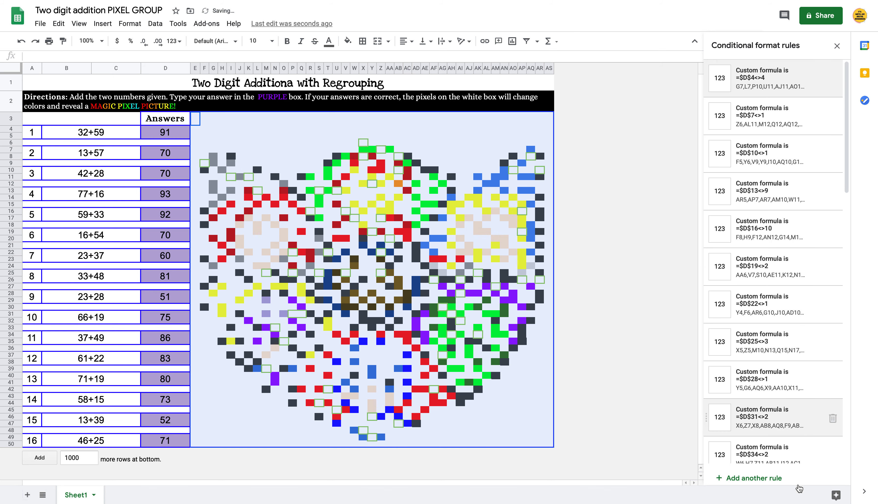
Step: Change the first conditional formatting rule's custom formula to =$D$4<>91 so it matches the answer to problem 1
scroll(800, 455, "down", 5)
scroll(800, 454, "down", 2)
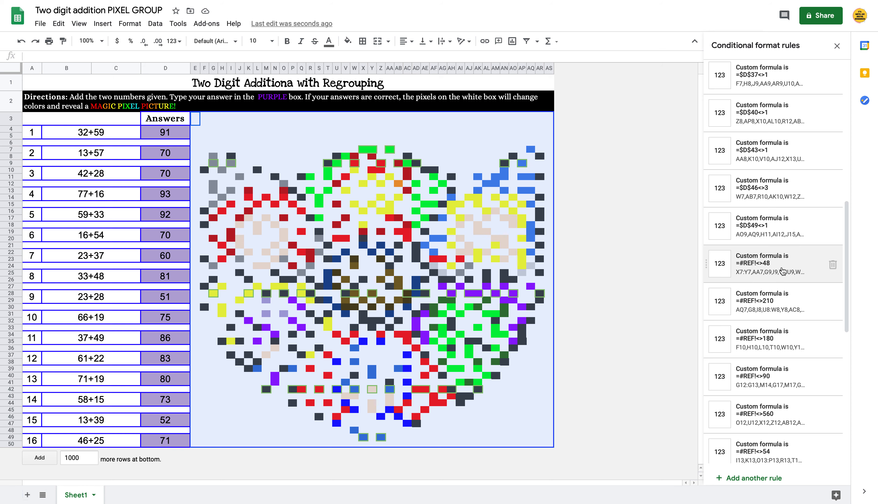
scroll(772, 418, "down", 10)
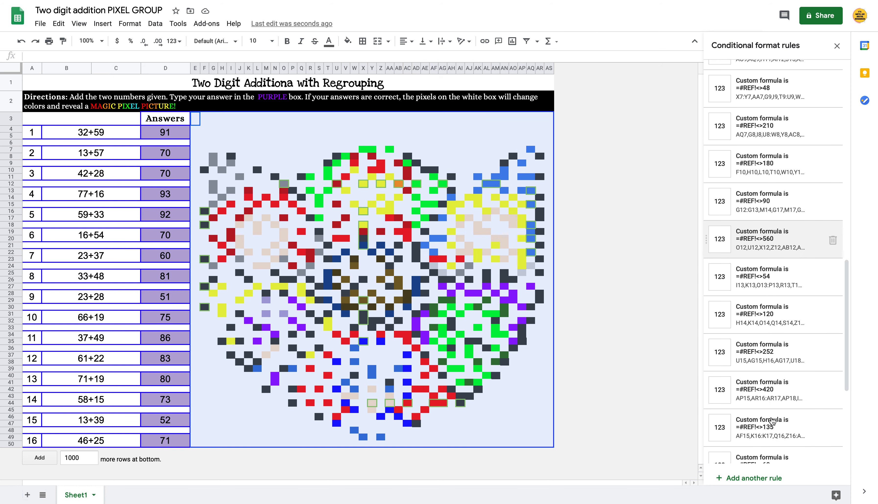
scroll(772, 421, "up", 12)
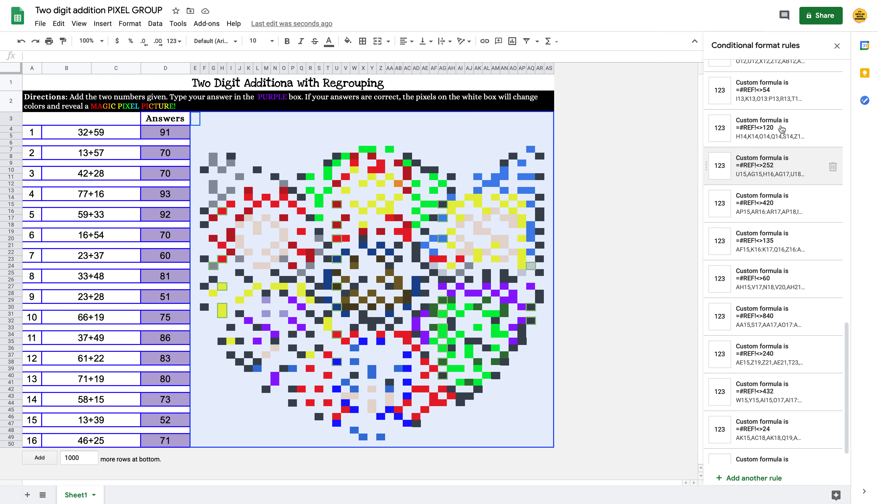
scroll(778, 450, "down", 7)
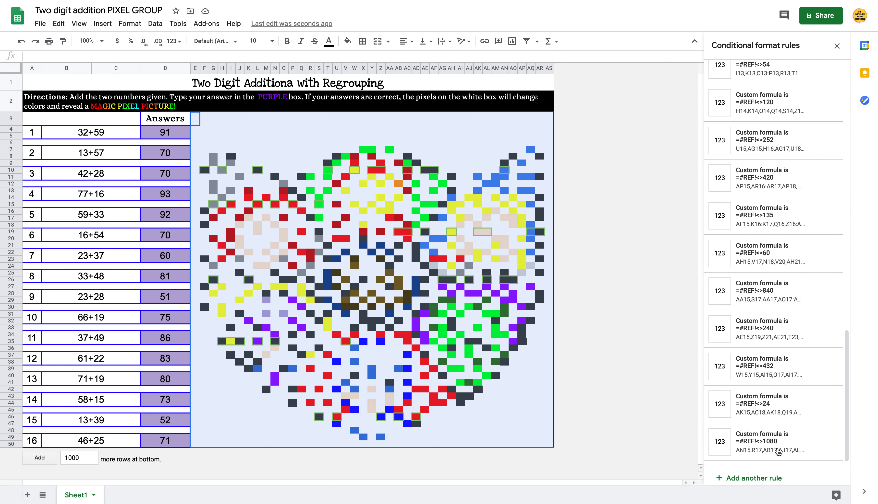
scroll(777, 450, "up", 15)
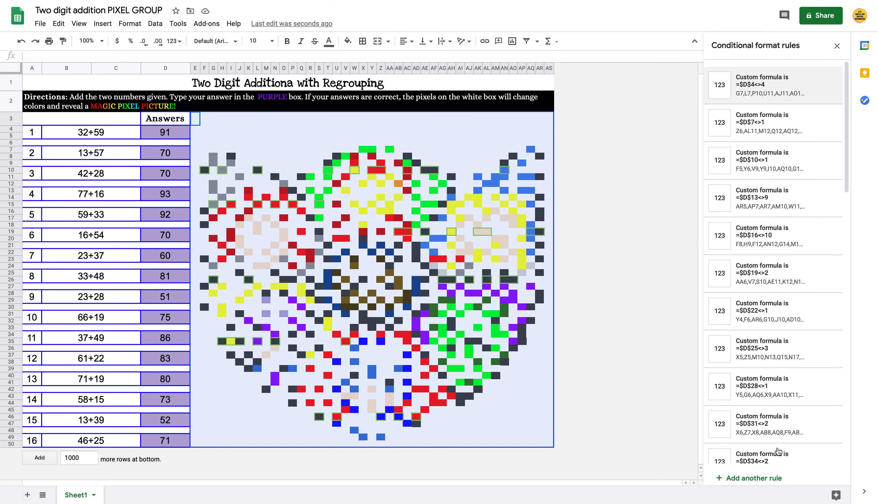
left_click(787, 91)
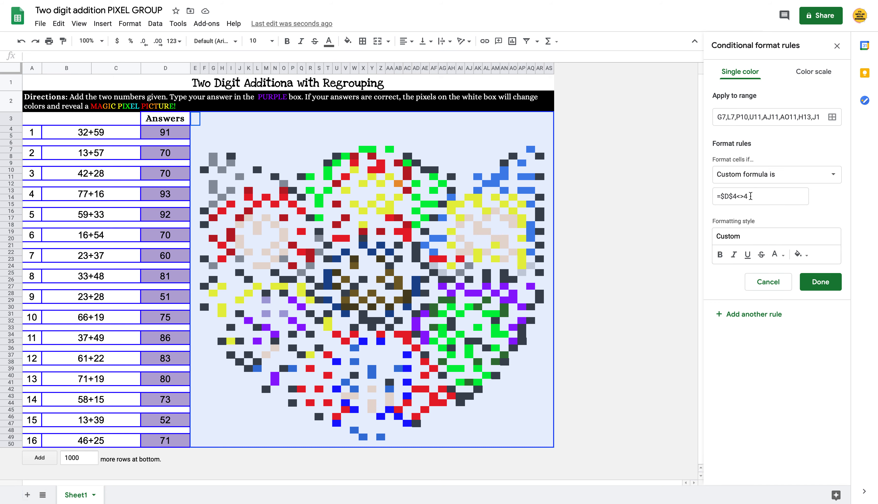
left_click(749, 196)
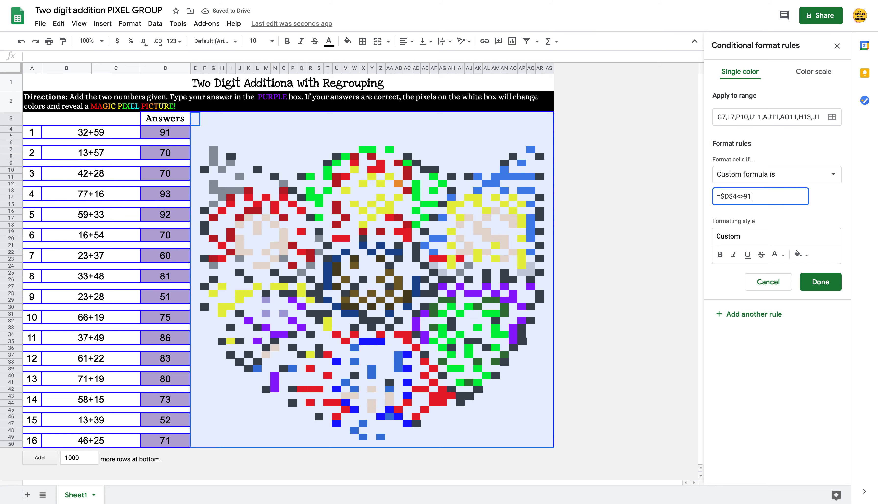
left_click(815, 282)
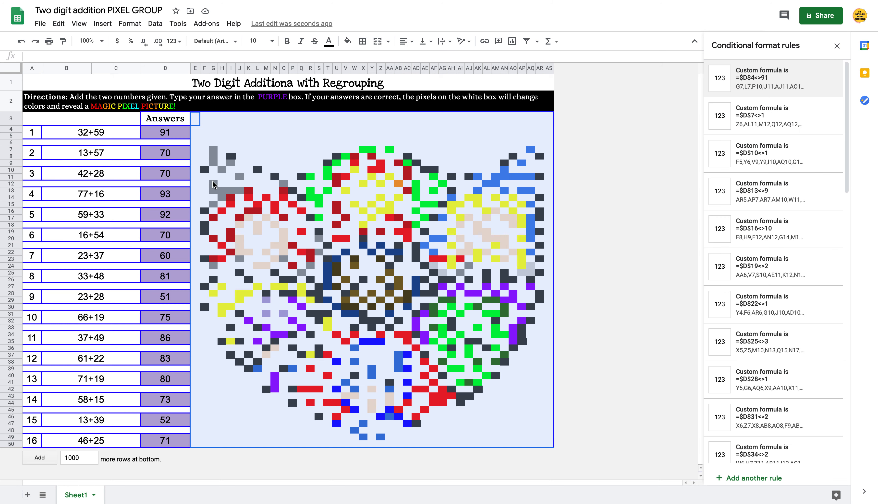
Step: Test the first rule by clearing the answer to problem 1 and re-entering 91
left_click(174, 132)
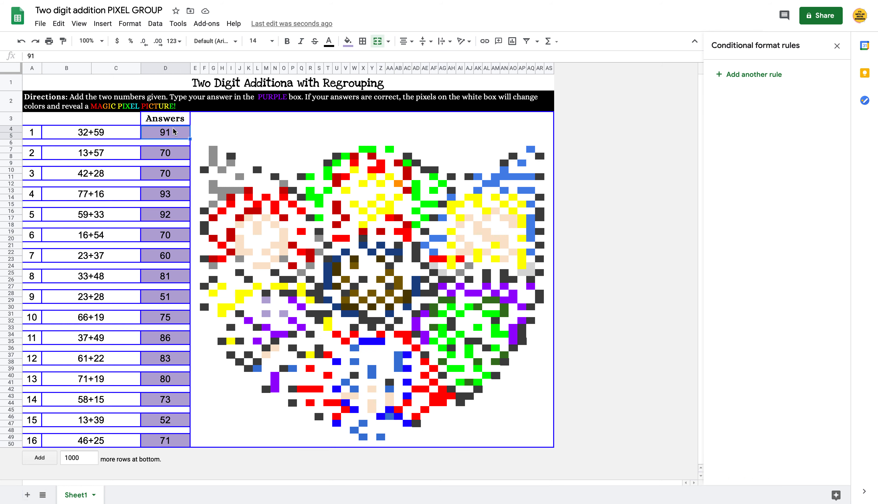
key("Delete")
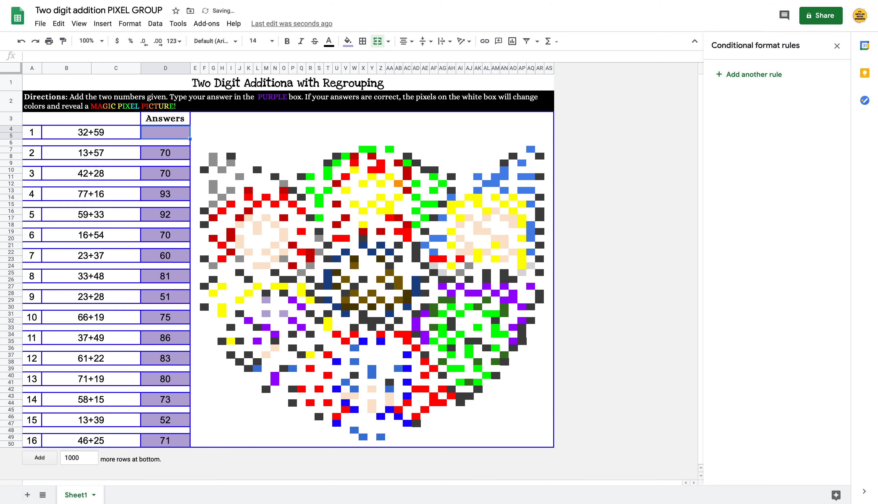
type("91")
left_click(222, 132)
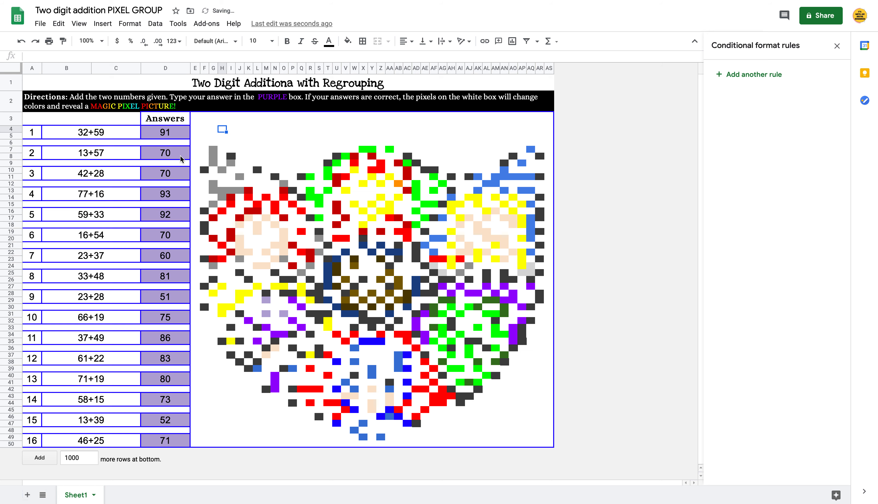
Step: Select the pixel picture range E3:AS50 again and change the D7 rule's custom formula to =$D$7<>70
left_click_drag(193, 115, 567, 457)
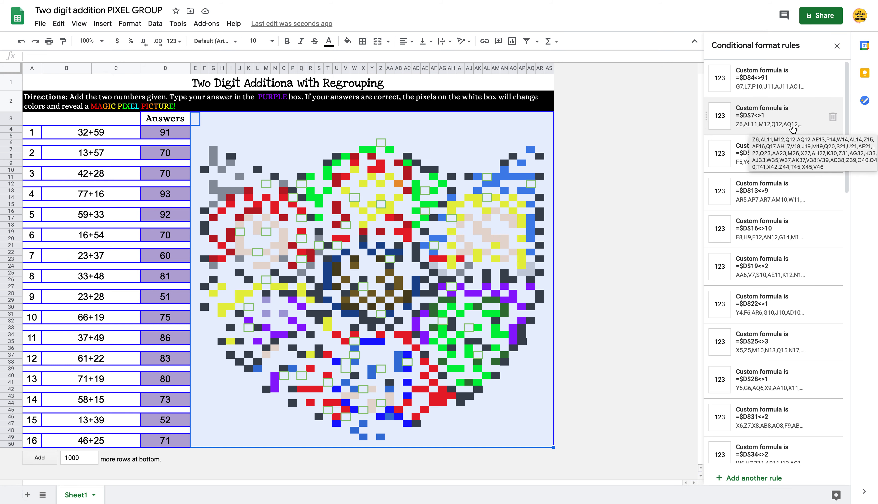
left_click(775, 119)
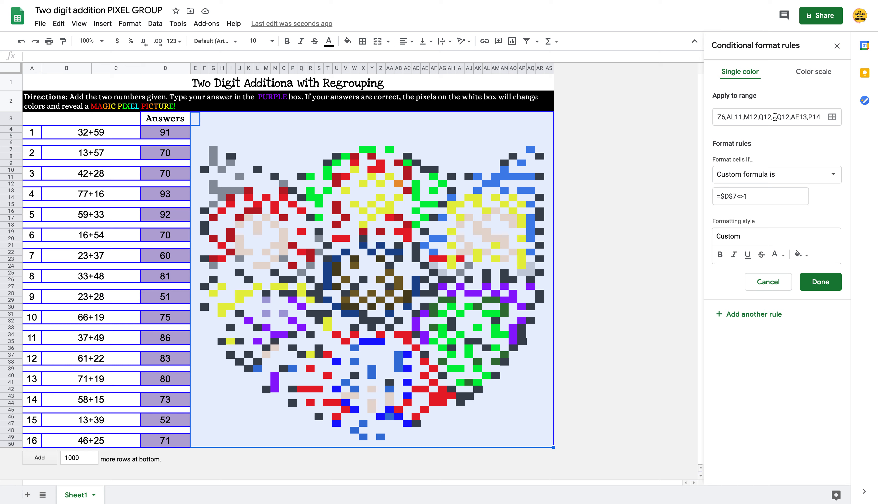
left_click(752, 194)
type("70")
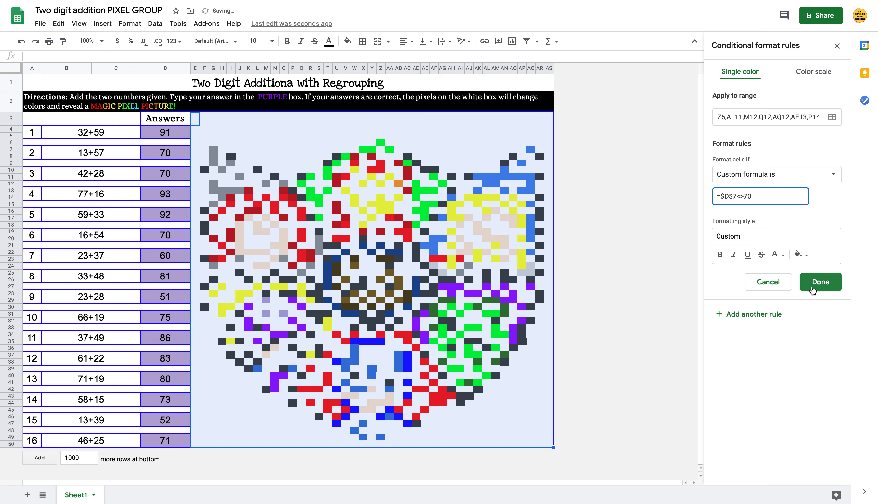
left_click(820, 282)
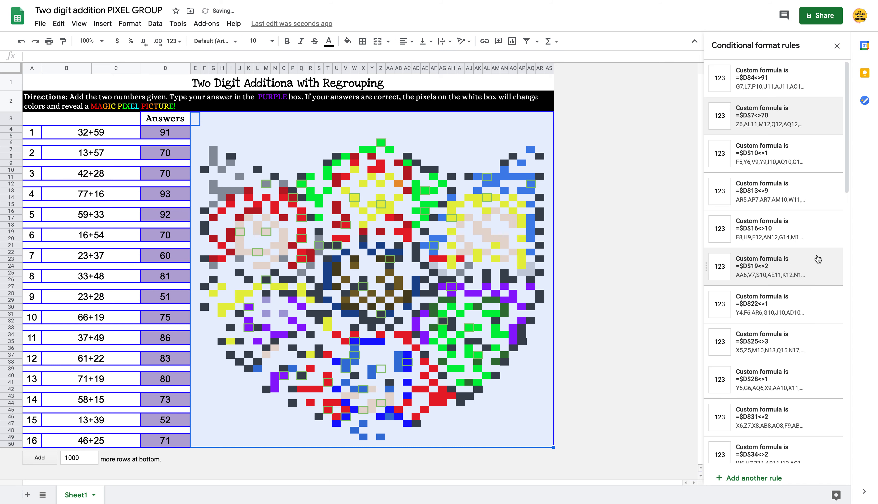
Step: Change the custom formula of the D10 rule to =$D$10<>70 for problem 3
left_click(787, 152)
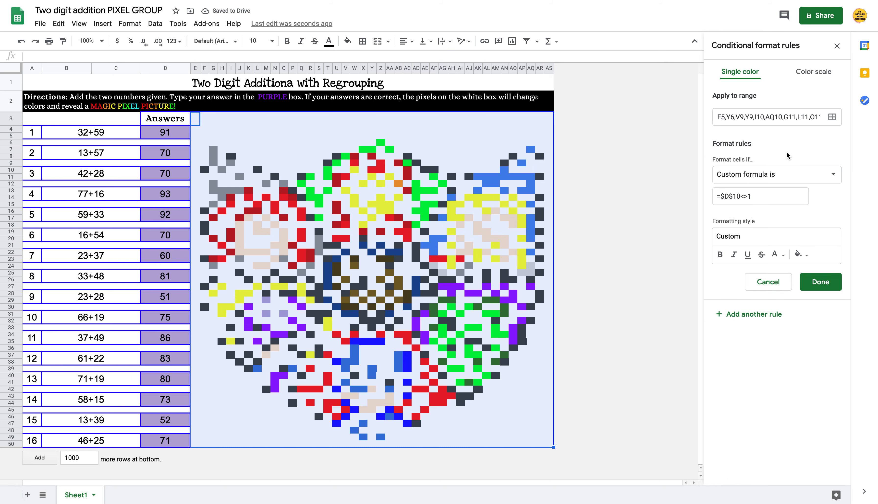
left_click(755, 199)
key("BackSpace")
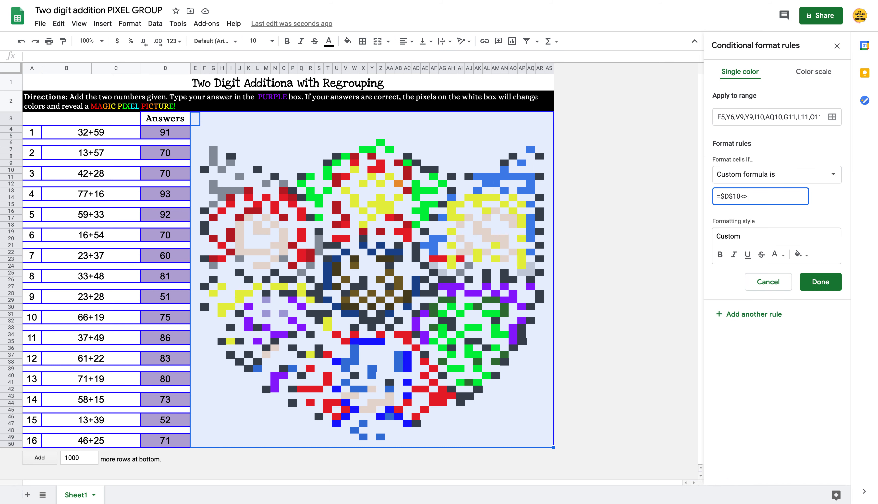
type("70")
left_click(820, 282)
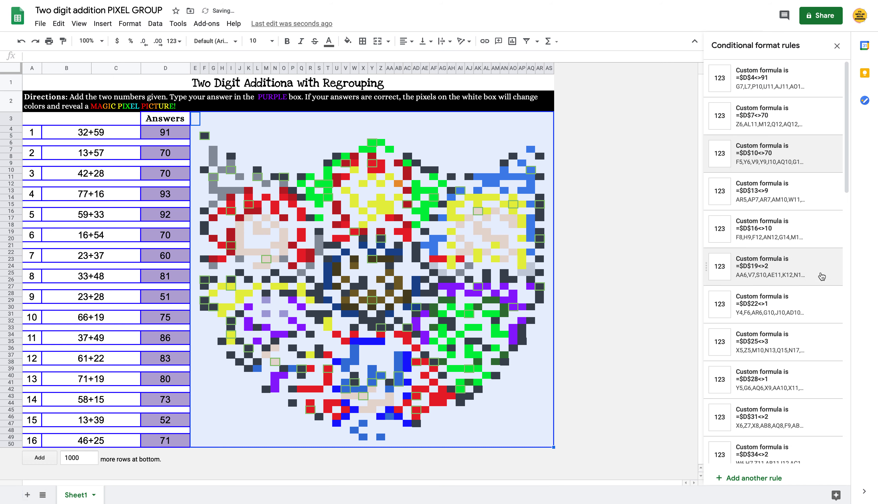
Step: Change the custom formula of the D13 rule to =$D$13<>93 for problem 4
left_click(790, 197)
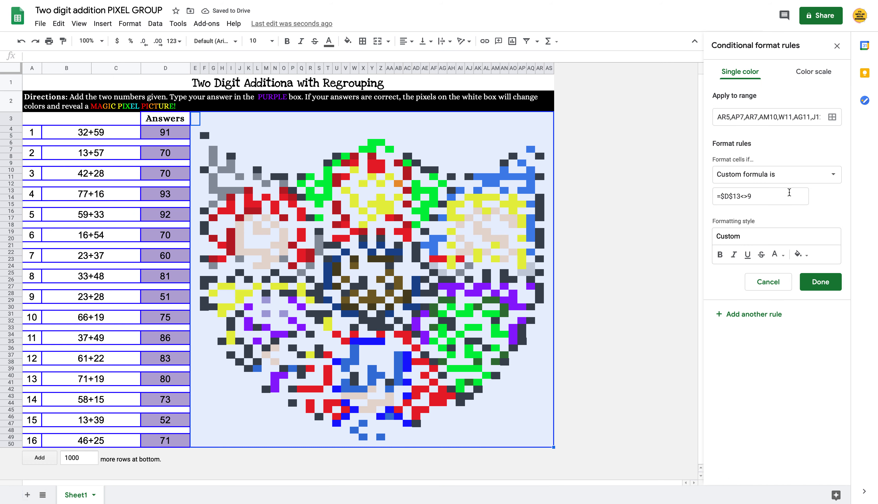
left_click(762, 198)
type("3")
left_click(814, 282)
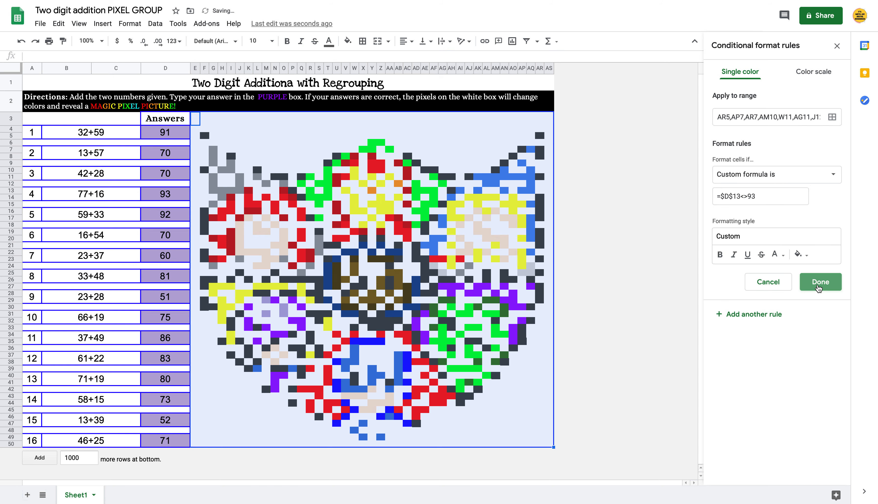
Step: Change the custom formula of the D16 rule to =$D$16<>92 for problem 5
left_click(803, 238)
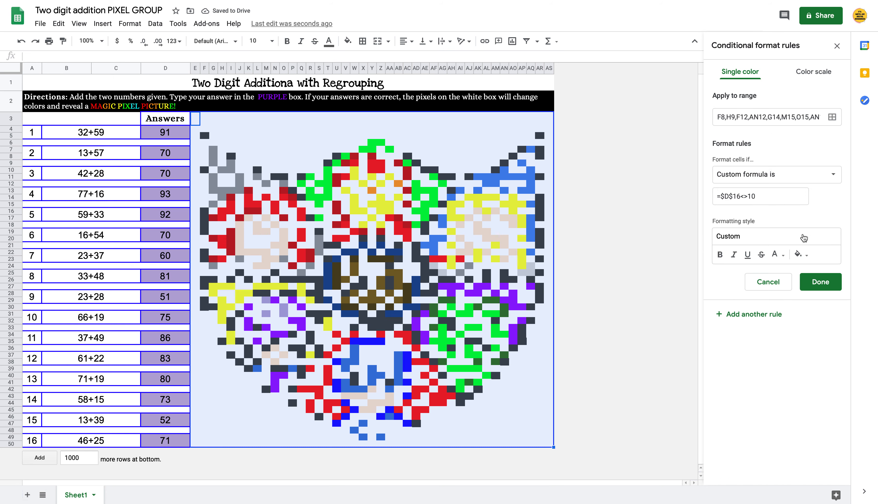
left_click(768, 198)
key("BackSpace")
key("BackSpace")
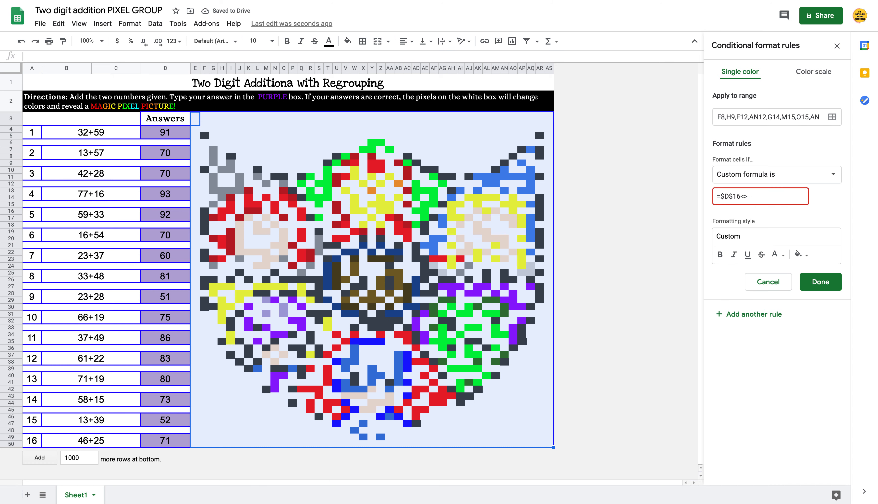
left_click(808, 282)
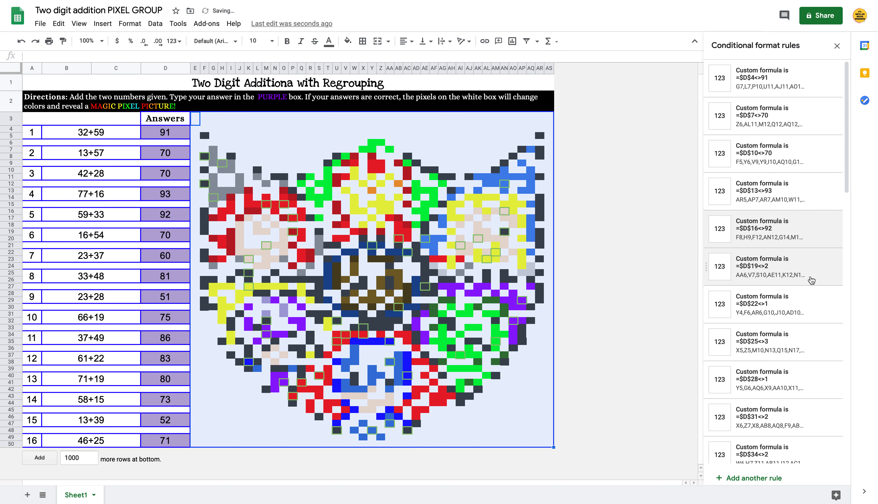
Step: Change the custom formula of the D19 rule to =$D$19<>70 for problem 6
left_click(795, 270)
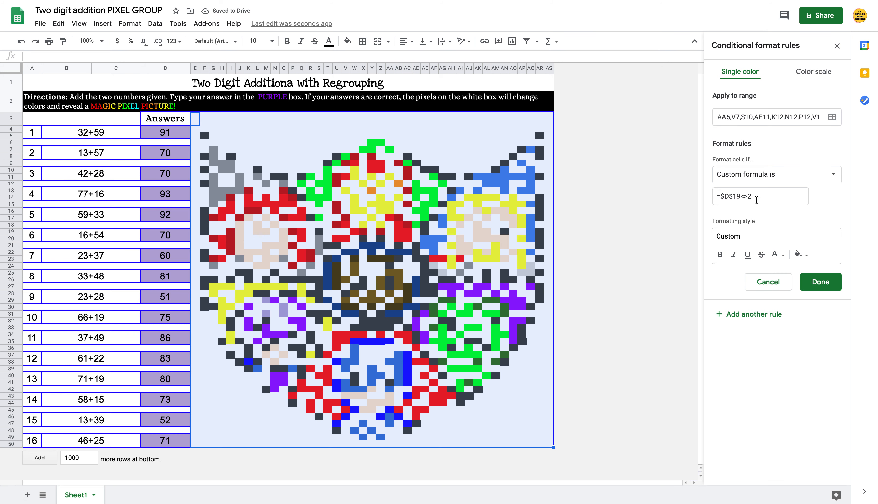
left_click(756, 200)
key("BackSpace")
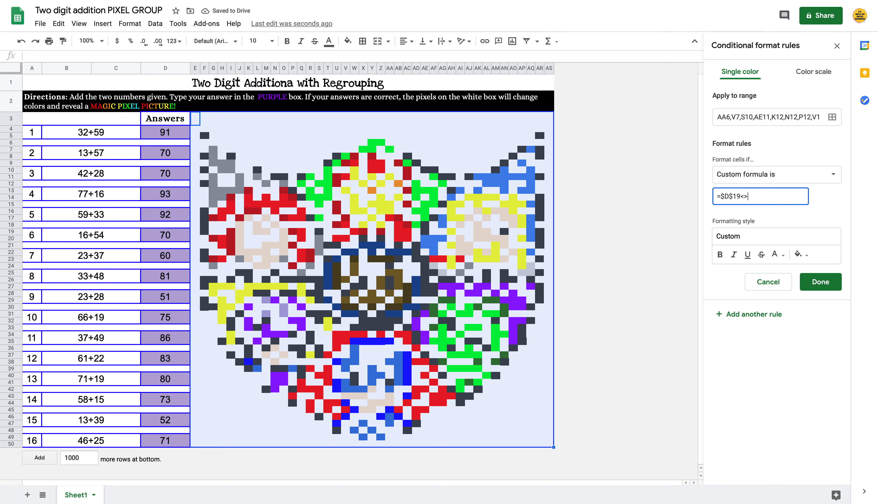
type("70")
left_click(819, 282)
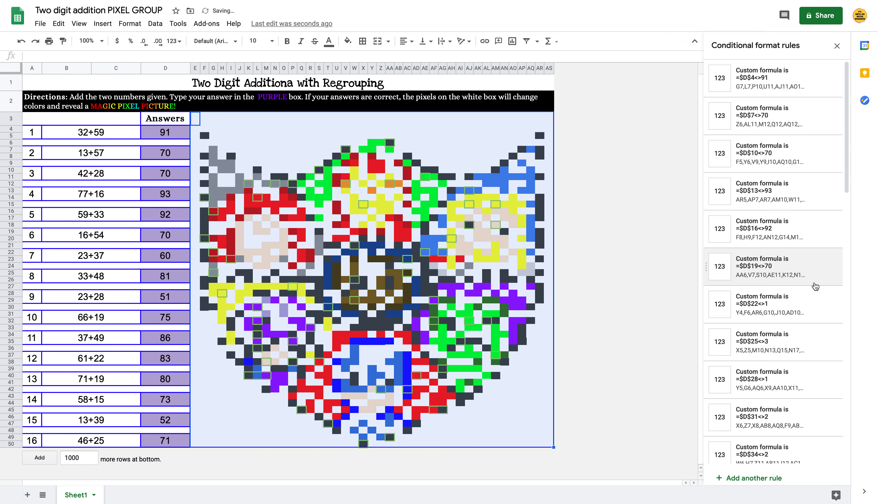
Step: Change the custom formula of the D22 rule to =$D$22<>60 for problem 7
left_click(798, 306)
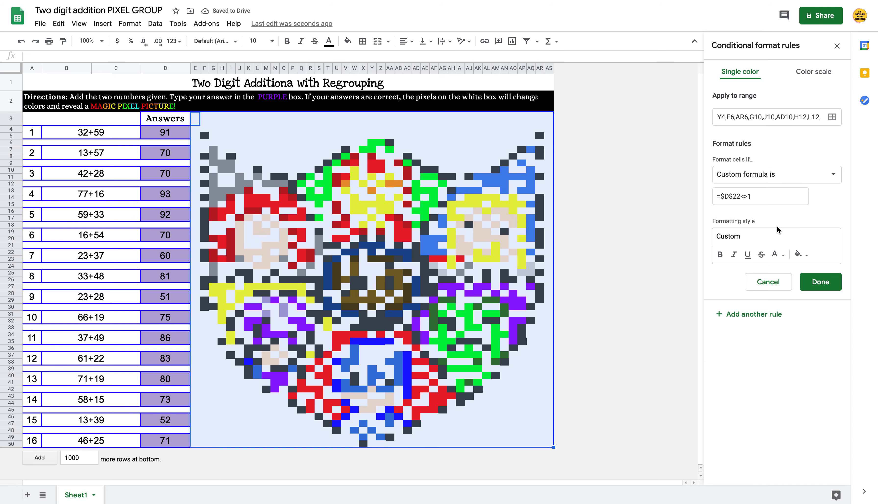
left_click(764, 196)
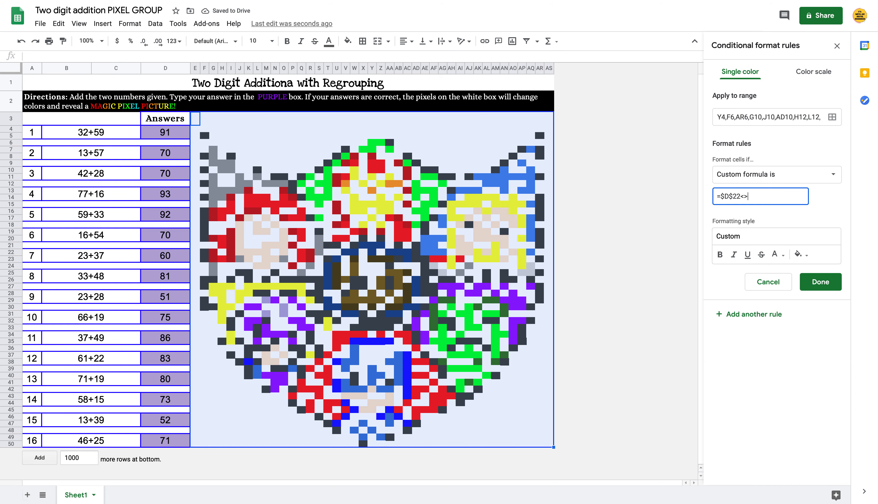
type("60")
left_click(819, 283)
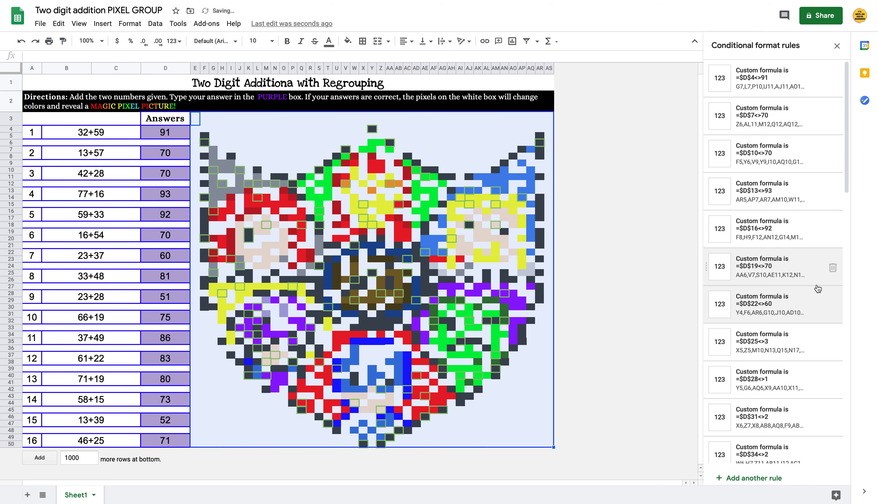
Step: Change the custom formula of the D25 rule to =$D$25<>81 for problem 8
scroll(816, 291, "down", 3)
left_click(812, 294)
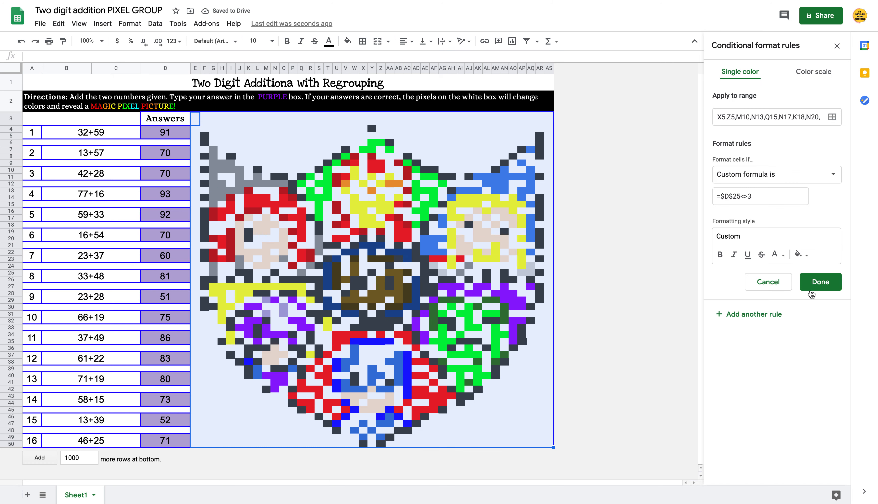
left_click(772, 197)
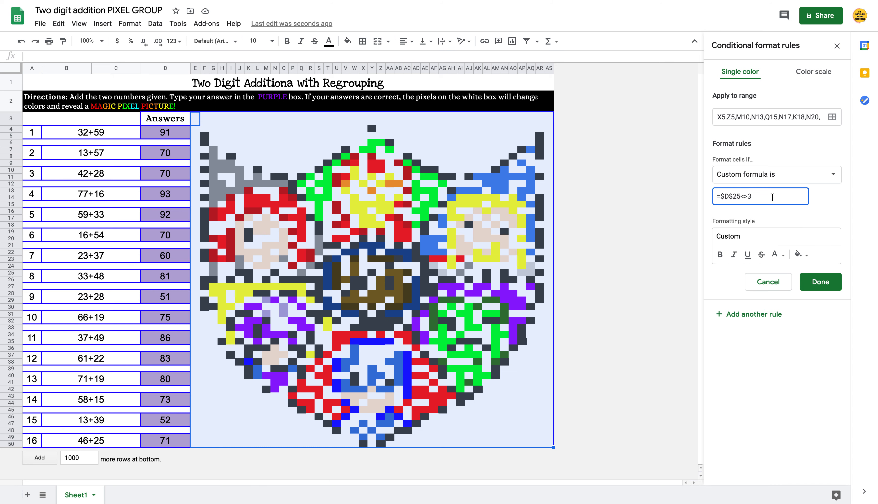
key("BackSpace")
type("81")
left_click(813, 283)
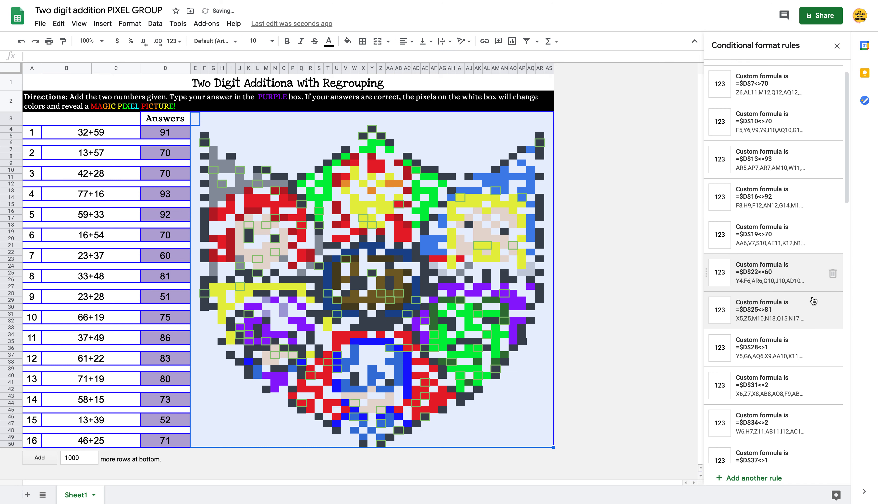
Step: Change the custom formula of the D28 rule to =$D$28<>51 for problem 9
left_click(803, 296)
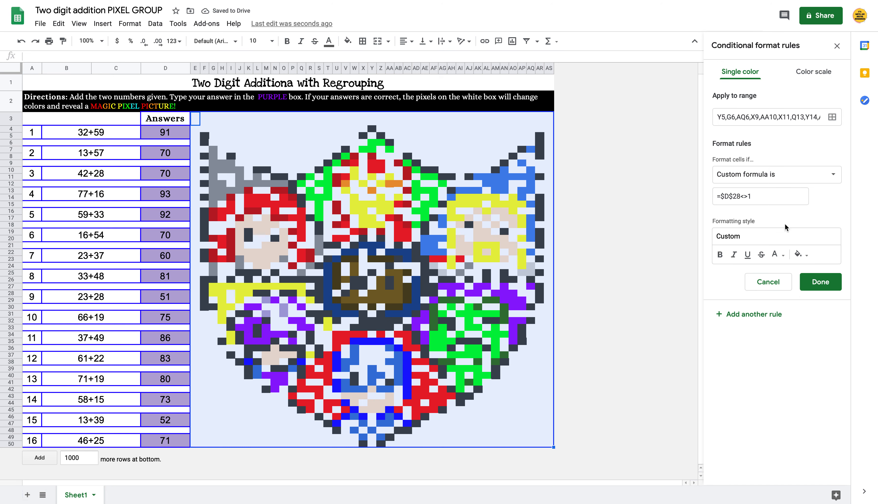
left_click(769, 198)
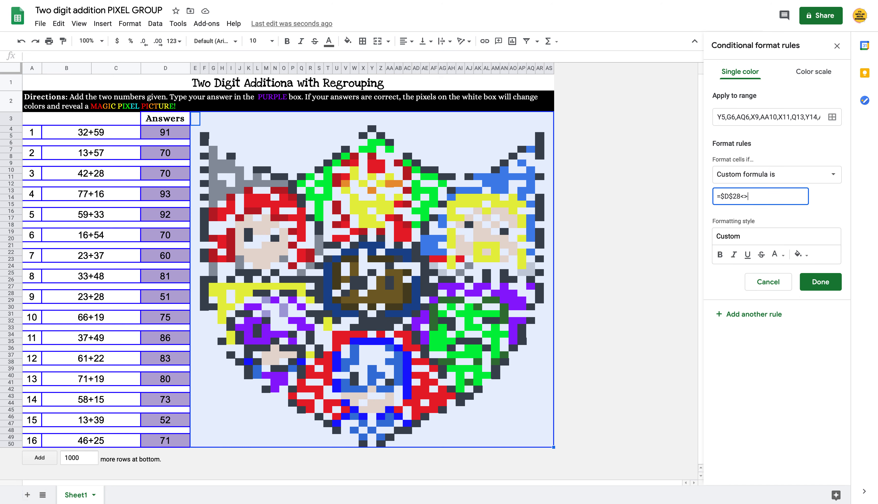
type("51")
left_click(820, 282)
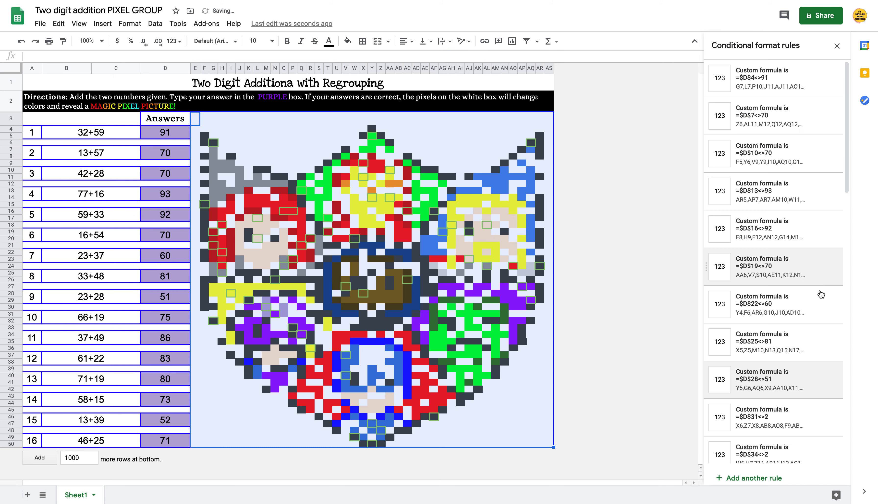
Step: Change the custom formula of the D31 rule to =$D$31<>75 for problem 10
scroll(818, 298, "down", 3)
left_click(822, 333)
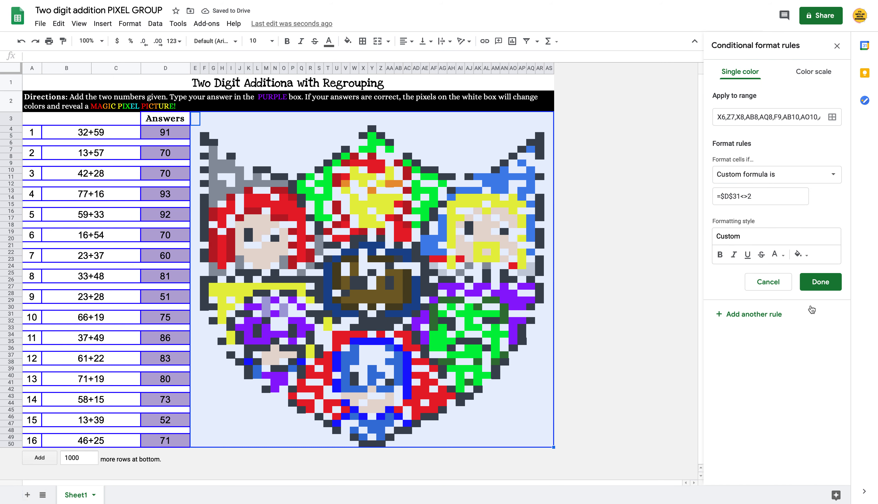
left_click(773, 197)
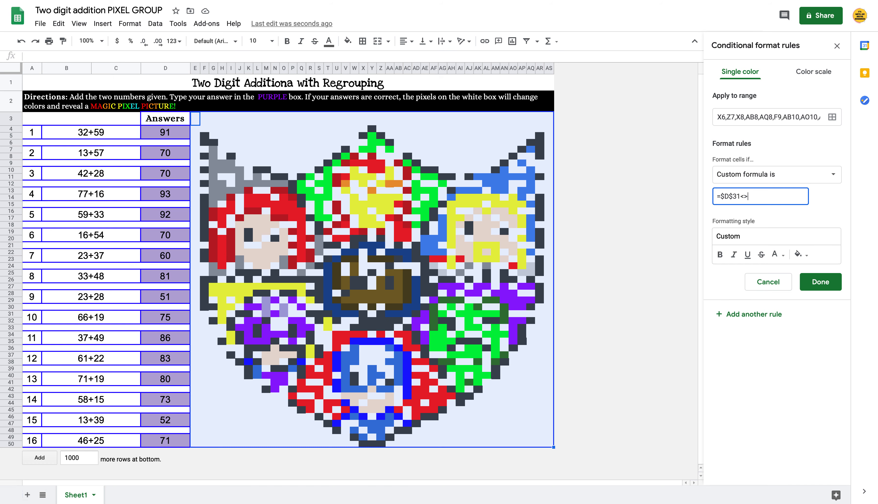
type("75")
left_click(816, 284)
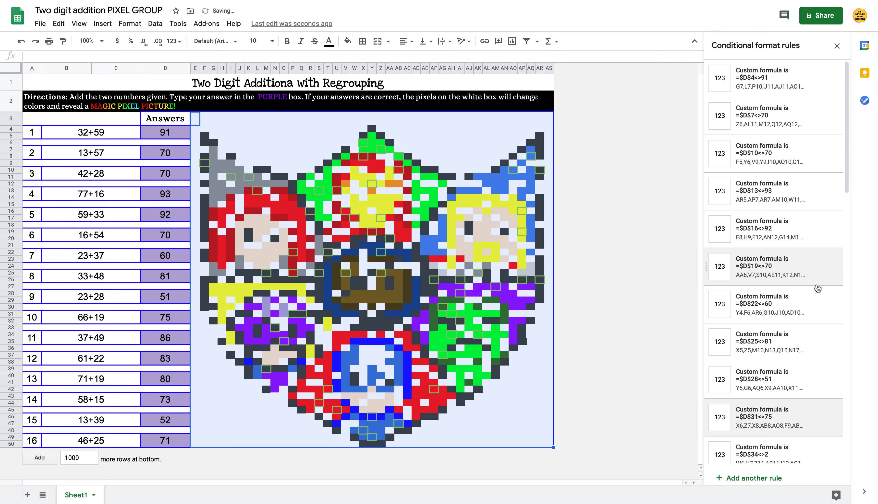
Step: Change the custom formula of the D34 rule to =$D$34<>86 for problem 11
scroll(816, 288, "down", 5)
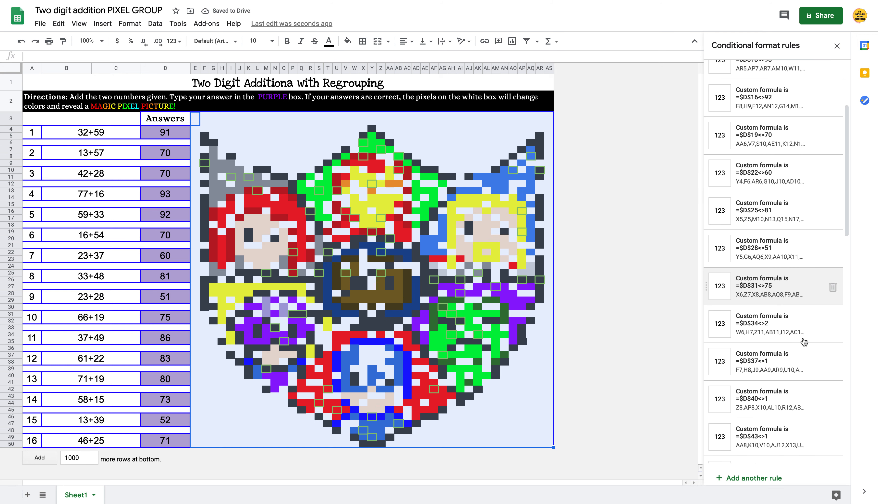
left_click(801, 329)
left_click(761, 195)
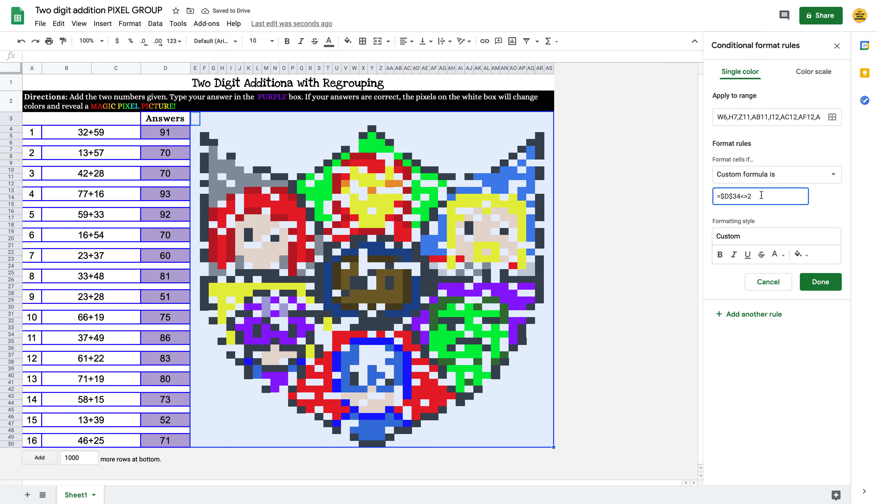
key("BackSpace")
type("86")
left_click(829, 282)
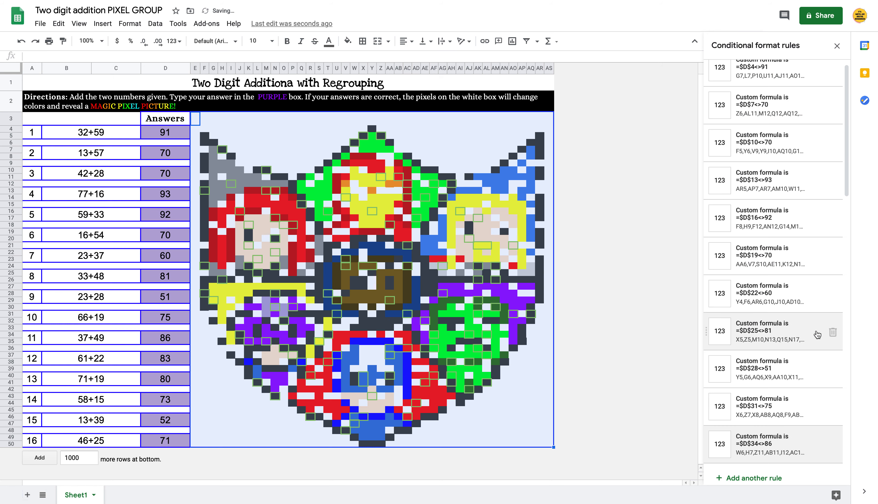
Step: Change the custom formula of the D37 rule to =$D$37<>83 for problem 12
scroll(817, 334, "down", 4)
left_click(805, 365)
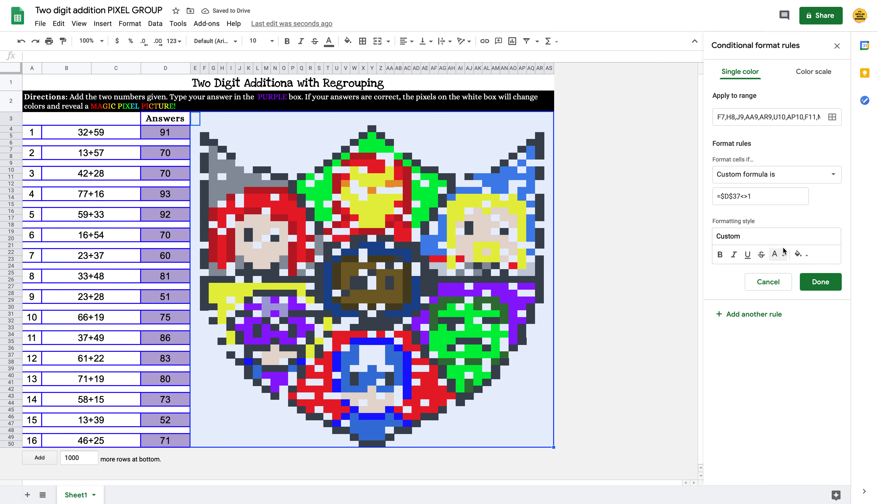
left_click(770, 196)
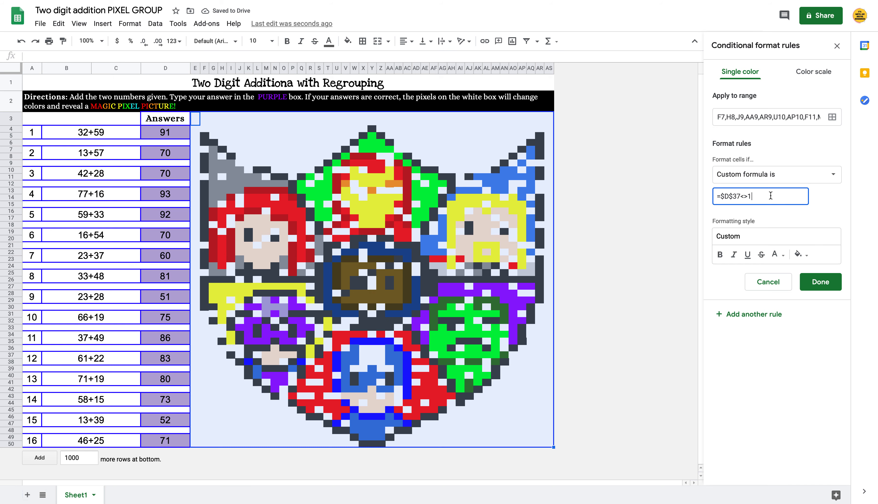
key("BackSpace")
type("83")
left_click(820, 281)
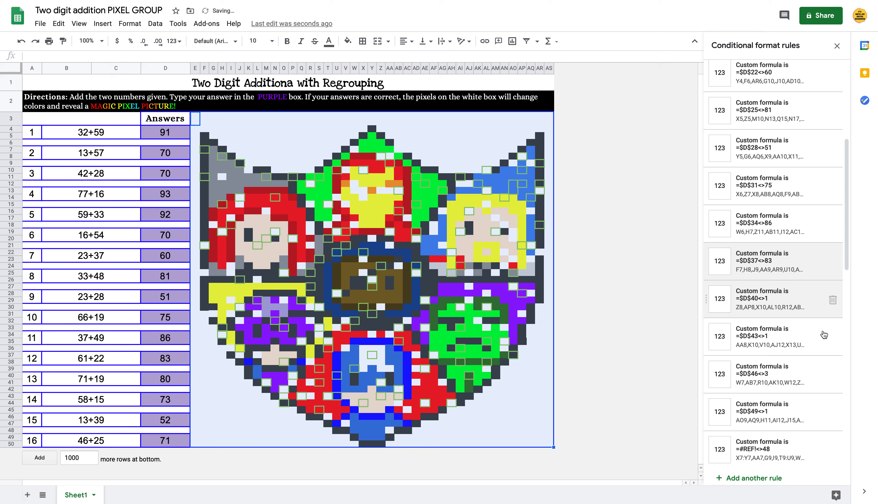
Step: Change the custom formula of the D40 rule to =$D$40<>80 for problem 13
scroll(815, 279, "down", 1)
left_click(767, 265)
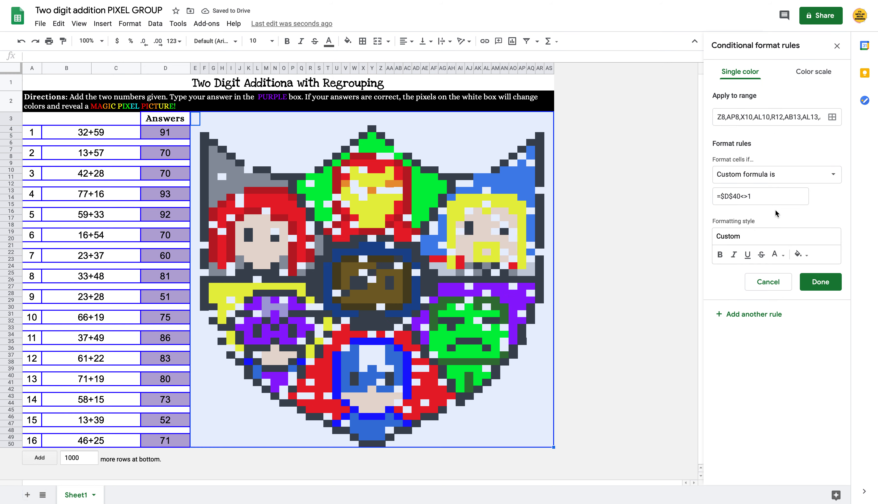
left_click(767, 199)
key("BackSpace")
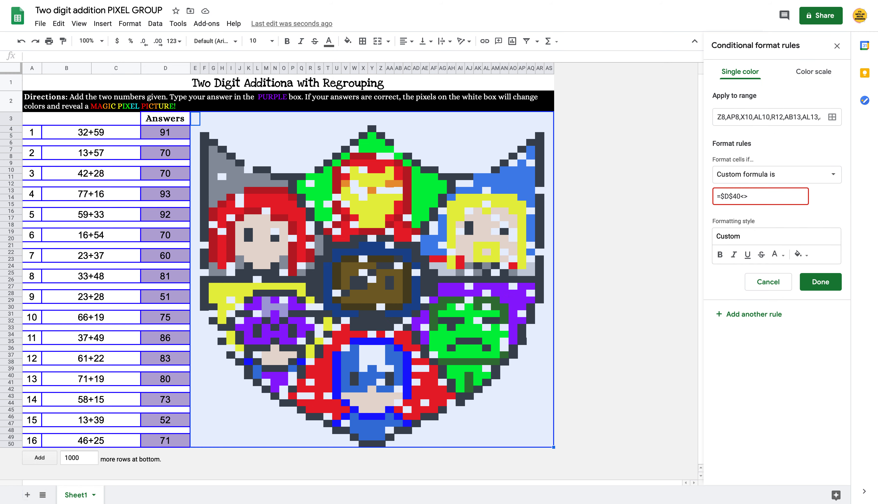
left_click(820, 282)
Step: Change the custom formula of the D43 rule to =$D$43<>73 for problem 14
scroll(814, 277, "down", 1)
left_click(802, 242)
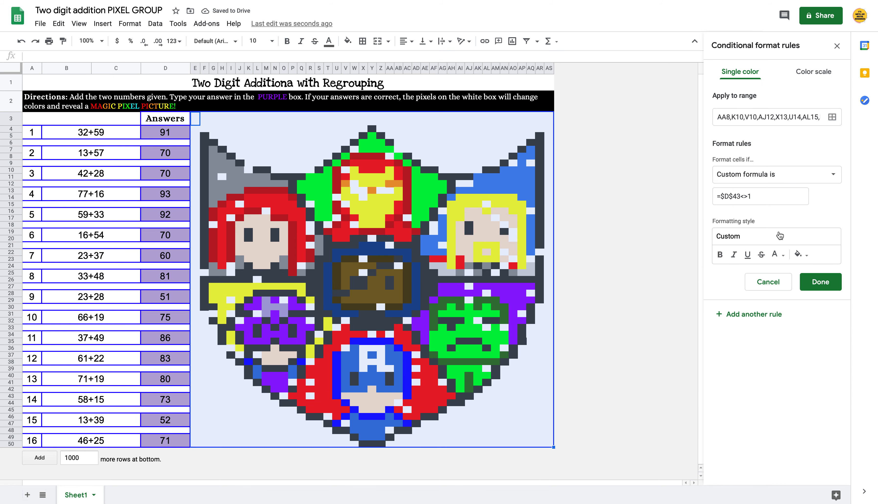
left_click(761, 197)
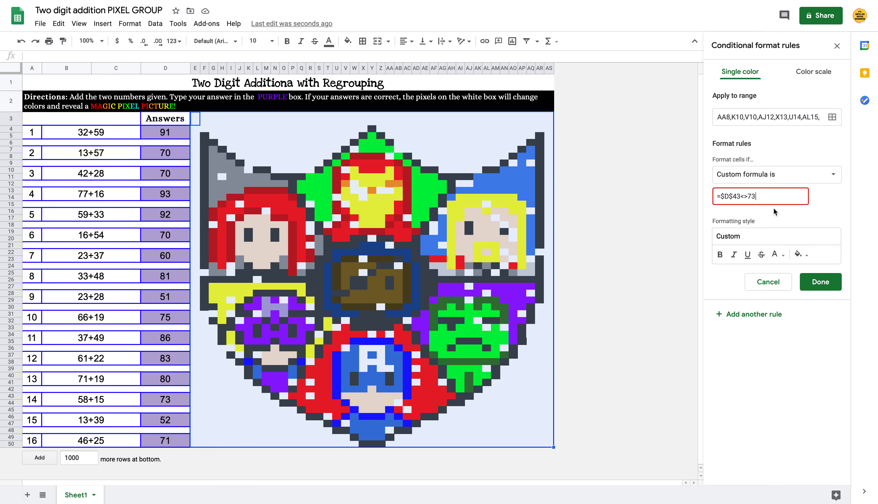
left_click(820, 282)
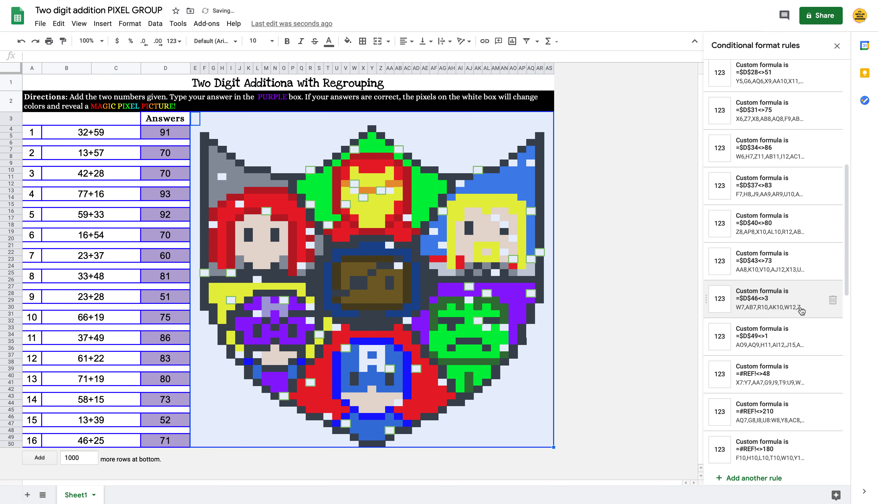
Step: Change the custom formula of the D46 rule to =$D$46<>52 for problem 15
left_click(801, 311)
left_click(765, 194)
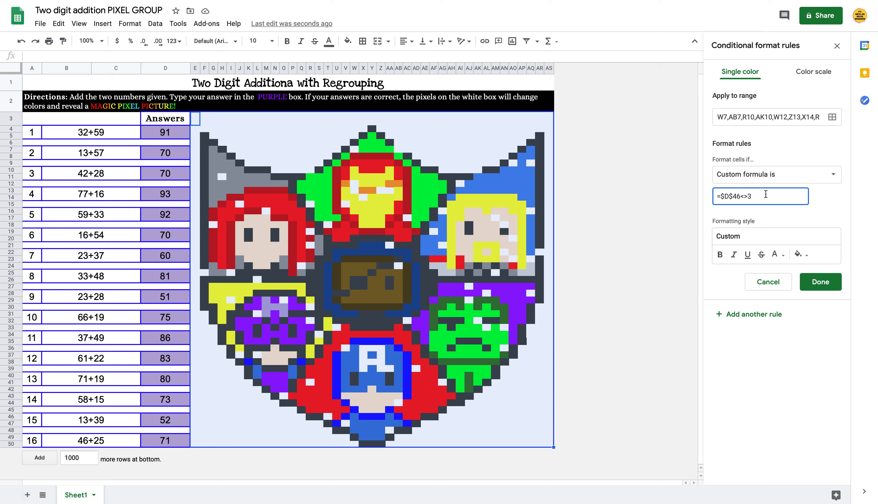
key("BackSpace")
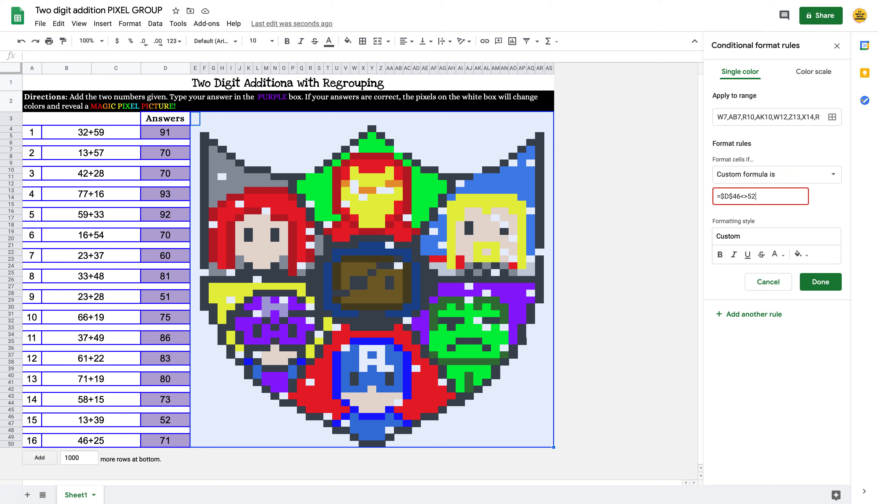
type("52")
left_click(816, 285)
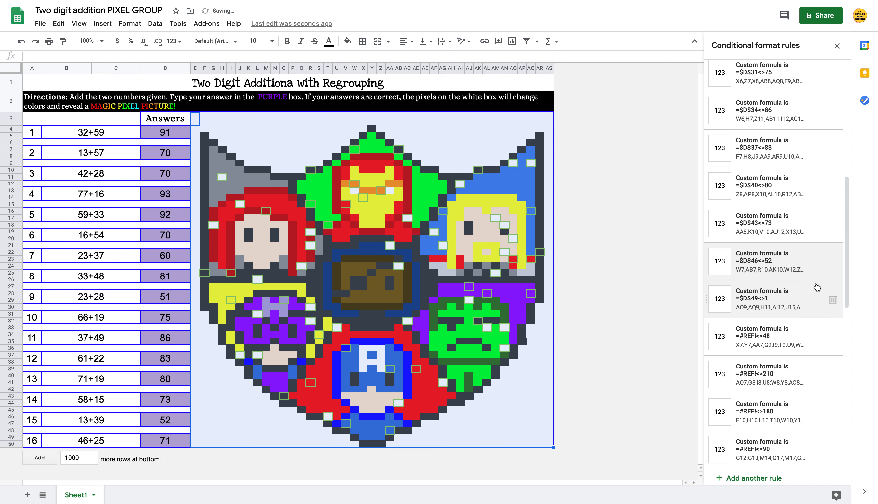
Step: Change the custom formula of the D49 rule to =$D$49<>71 for problem 16
left_click(802, 308)
left_click(764, 199)
key("Left")
type("7")
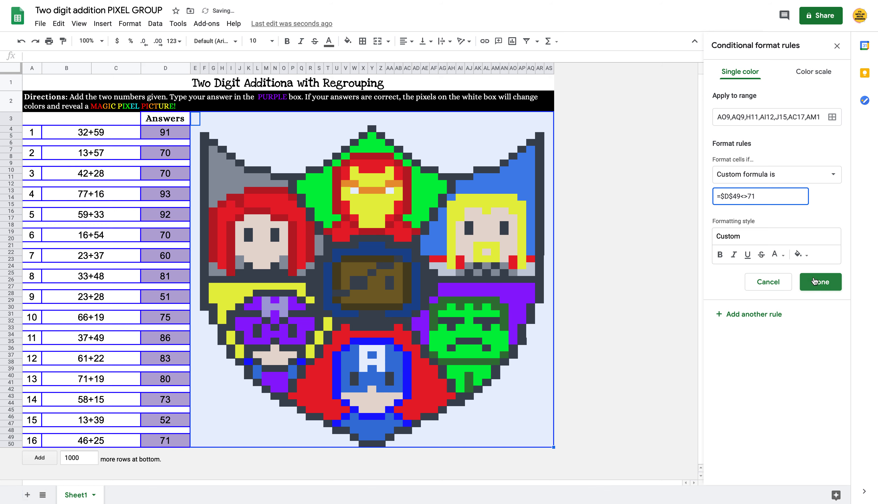
left_click(814, 282)
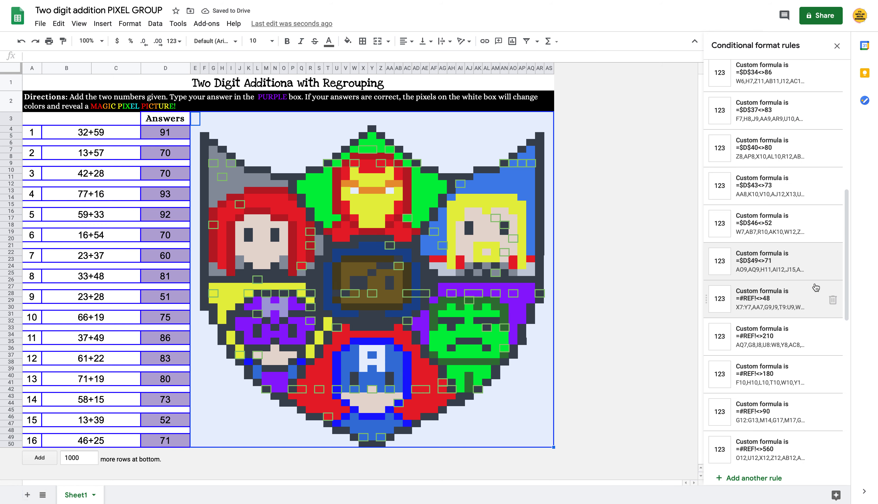
Step: Repair the broken =#REF!<>48 rule by changing its custom formula to =$D$4<>91 for problem 1
scroll(815, 288, "down", 2)
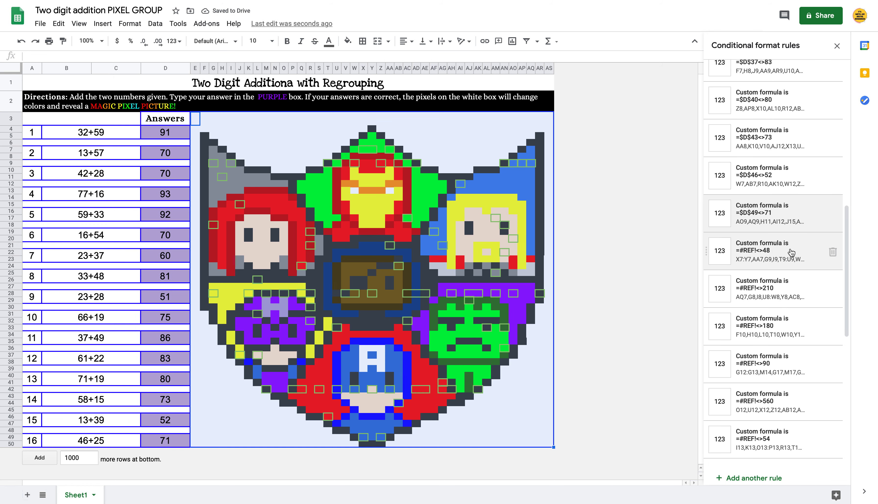
scroll(791, 253, "down", 4)
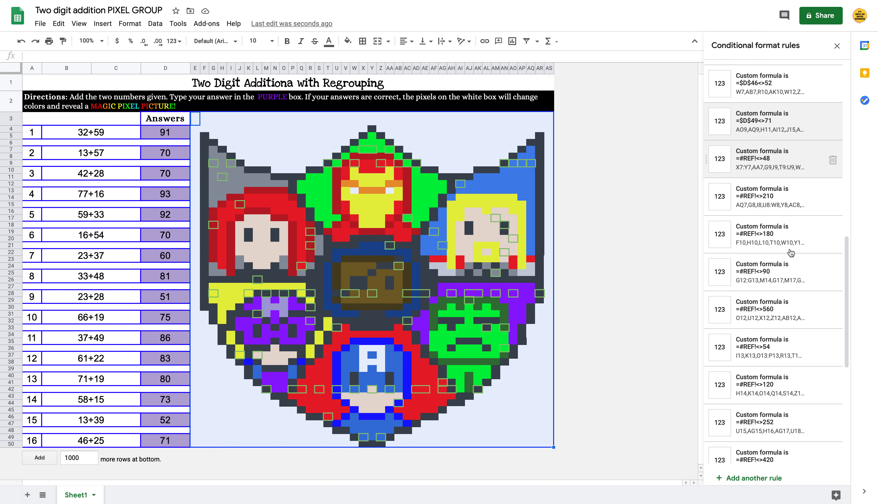
left_click(789, 166)
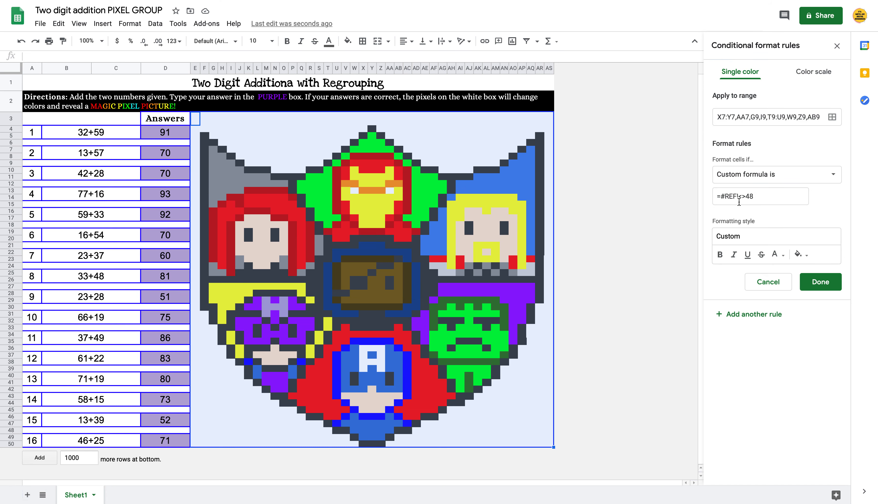
left_click_drag(737, 197, 724, 197)
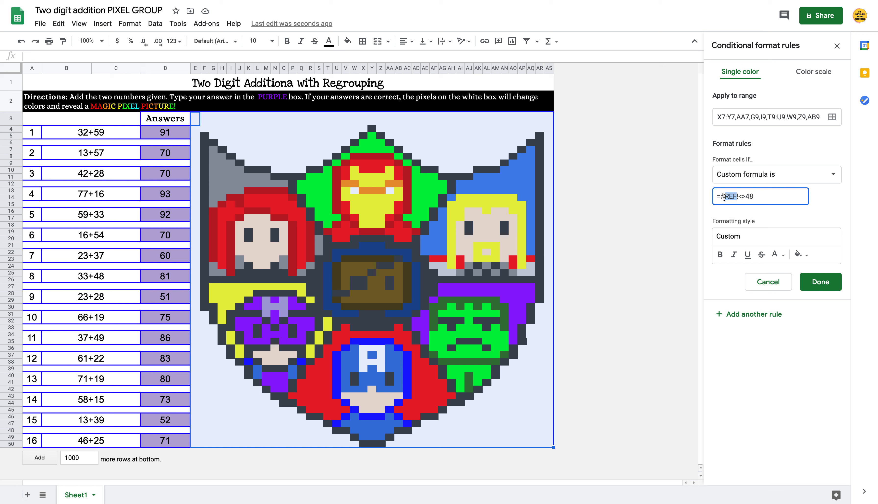
left_click_drag(739, 198, 721, 196)
type("$@")
type("$")
key("BackSpace")
key("BackSpace")
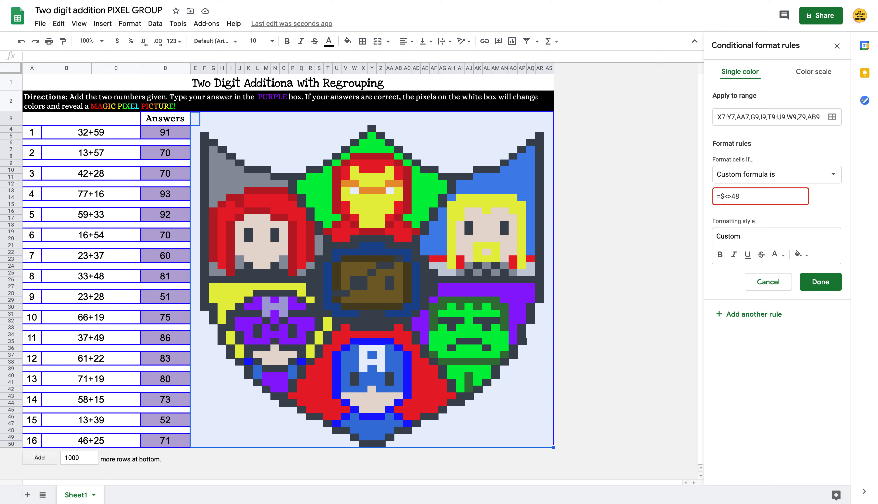
type("D$4")
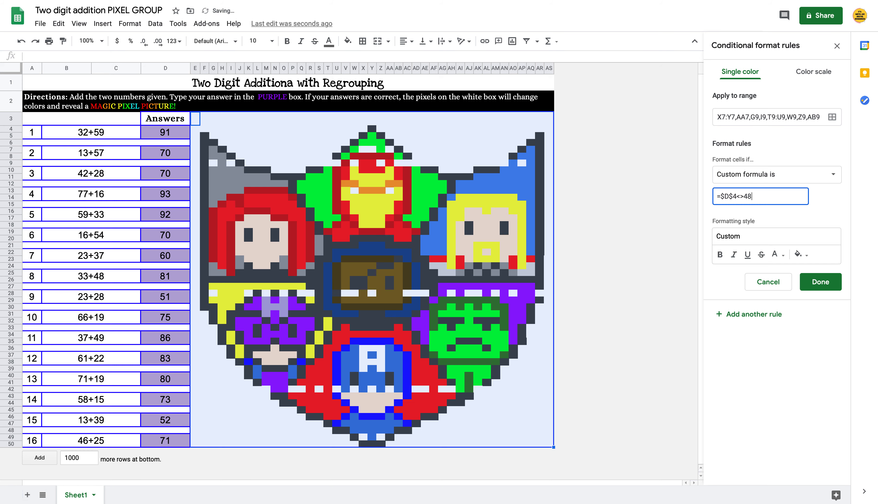
key("BackSpace")
key("BackSpace")
type("91")
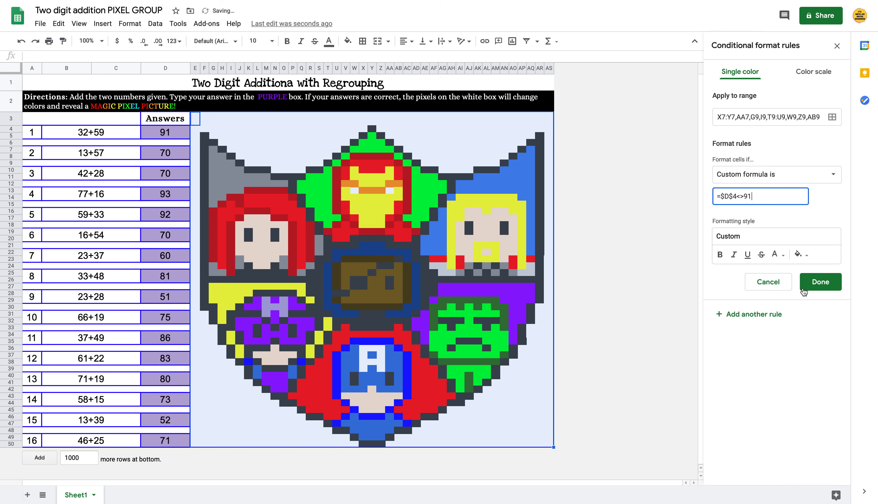
left_click(823, 283)
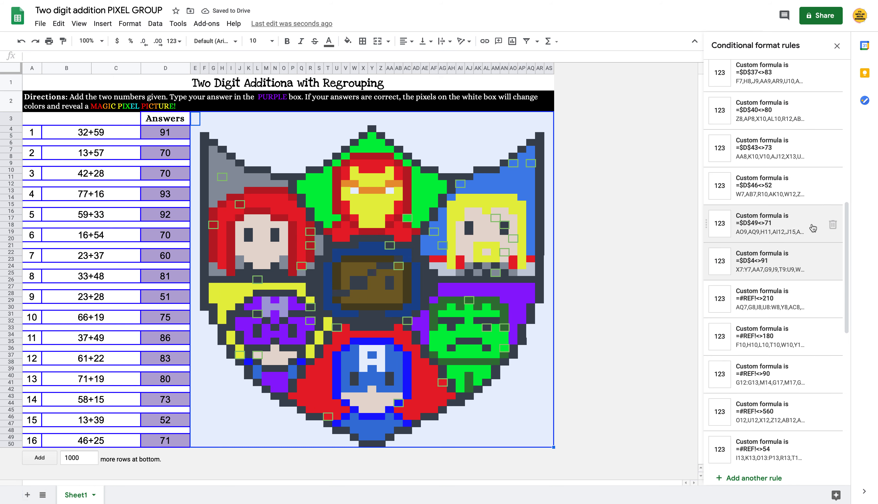
Step: Repair the broken =#REF!<>210 rule by changing its custom formula to =$D$7<>70 for problem 2
scroll(810, 253, "down", 1)
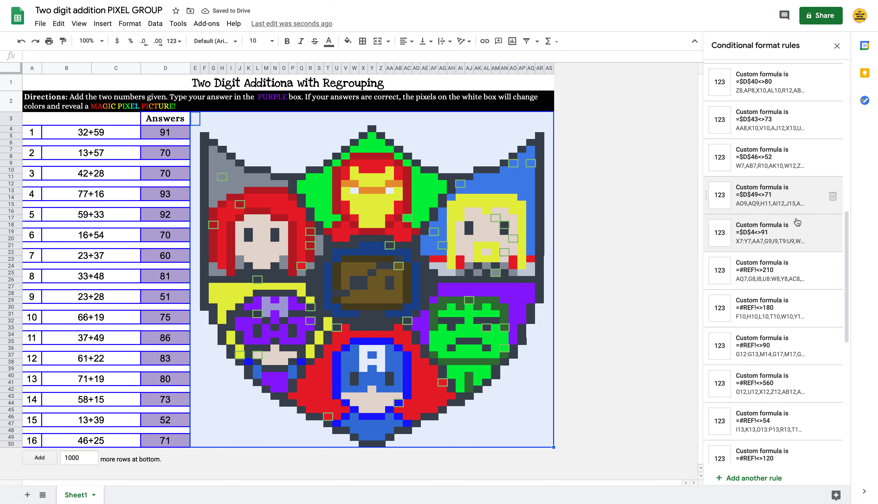
left_click(790, 285)
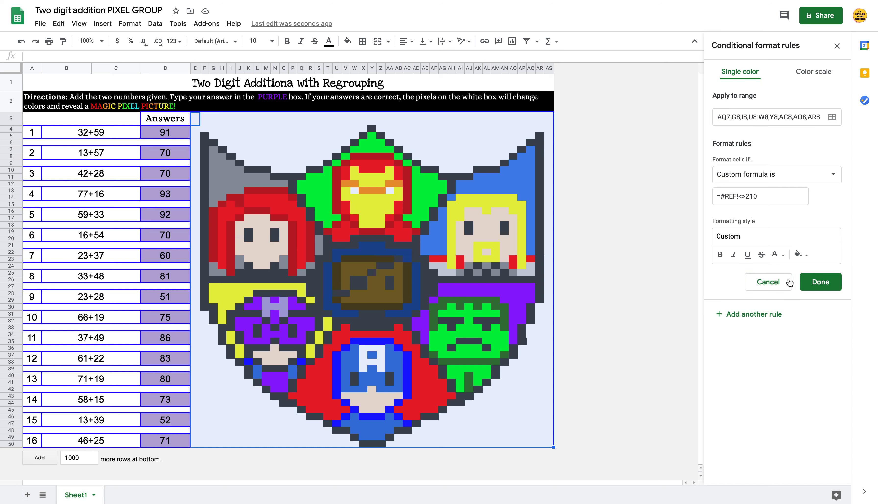
left_click(737, 198)
key("BackSpace")
key("BackSpace")
key("BackSpace")
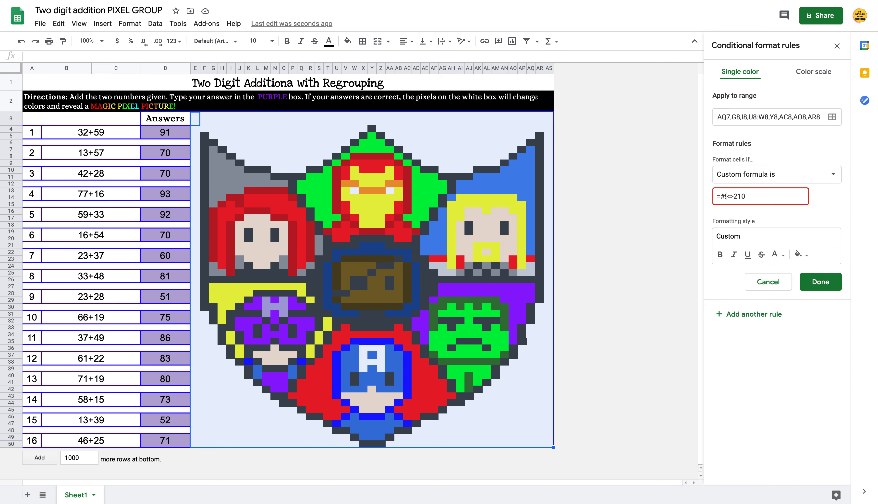
key("BackSpace")
key("BackSpace")
type("$D$7")
key("BackSpace")
key("BackSpace")
key("BackSpace")
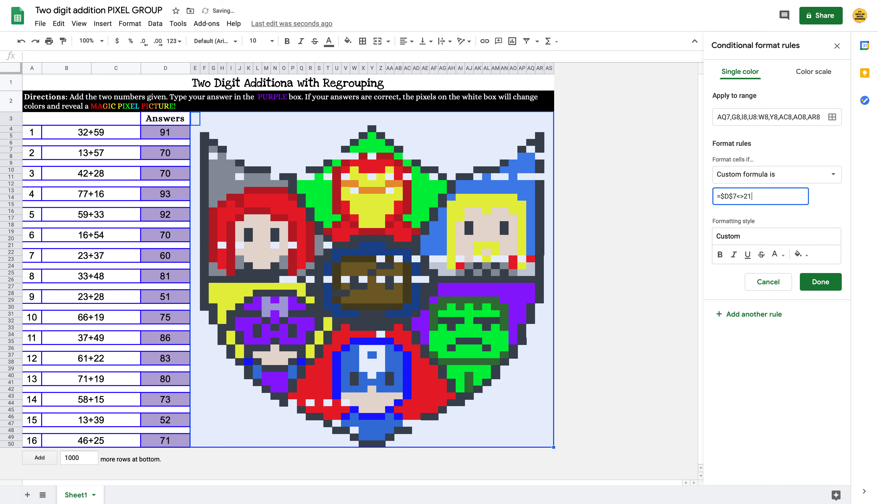
type("70")
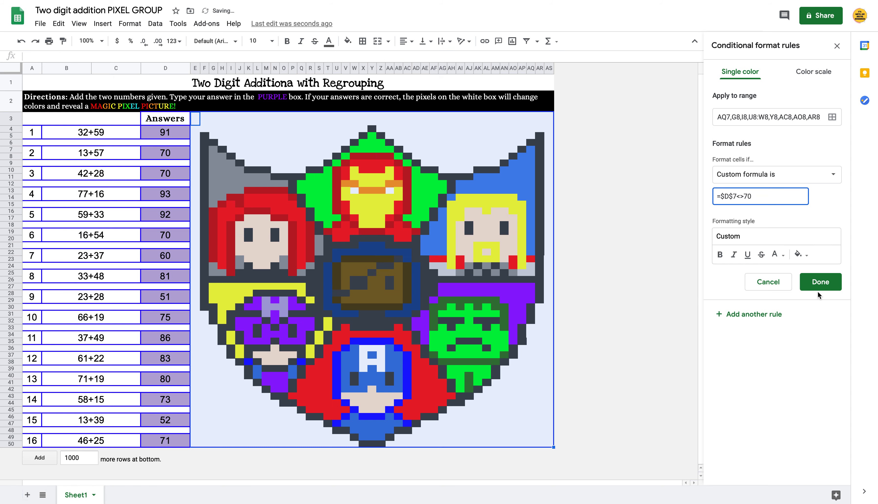
left_click(819, 283)
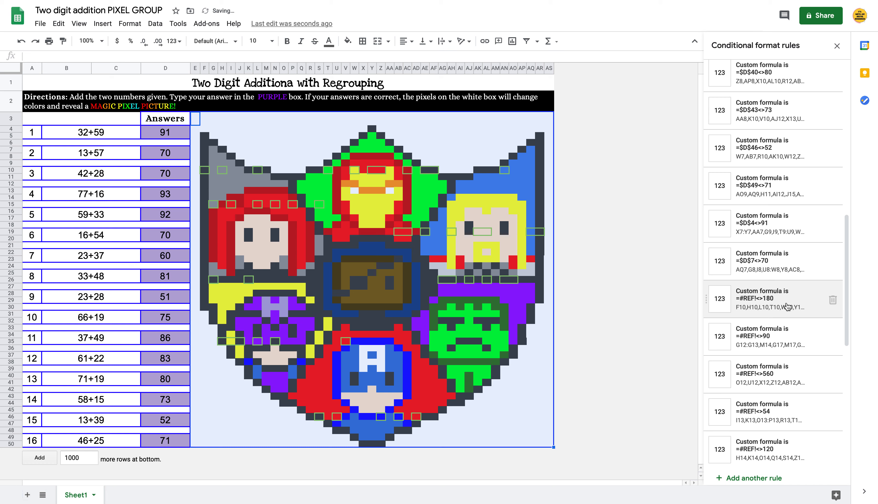
Step: Repair the broken =#REF!<>180 rule by changing its custom formula to =$D$10<>70 for problem 3
left_click(813, 296)
left_click_drag(739, 197, 720, 197)
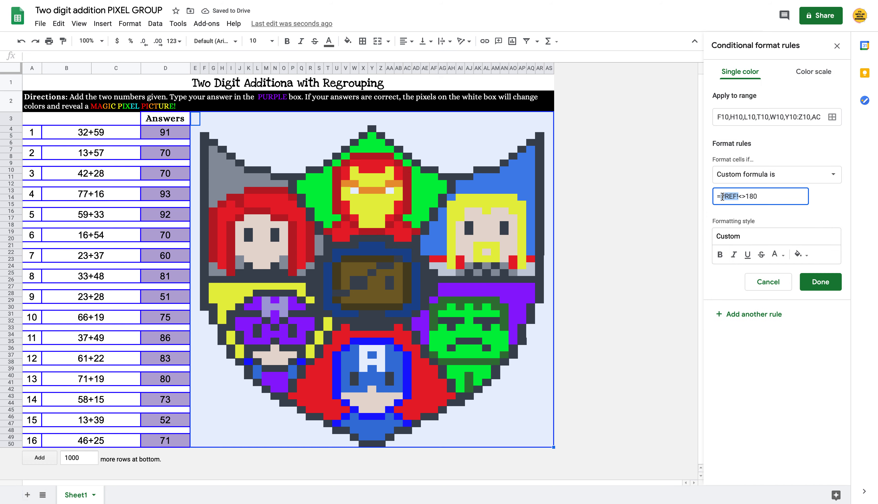
key("BackSpace")
type("$D10$")
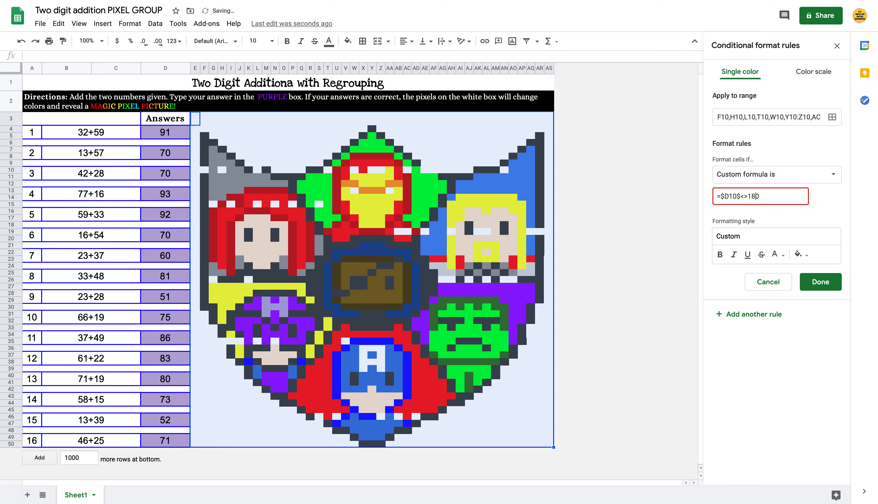
key("BackSpace")
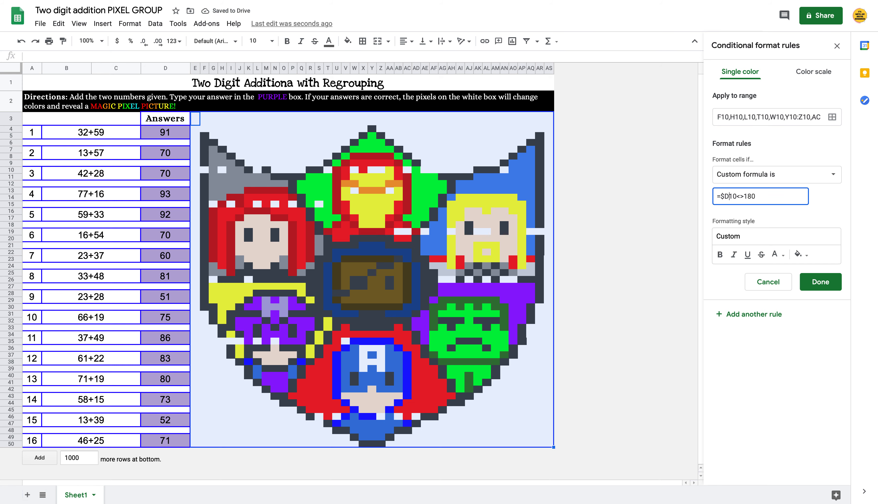
type("$")
key("BackSpace")
key("BackSpace")
key("BackSpace")
type("70")
left_click(801, 283)
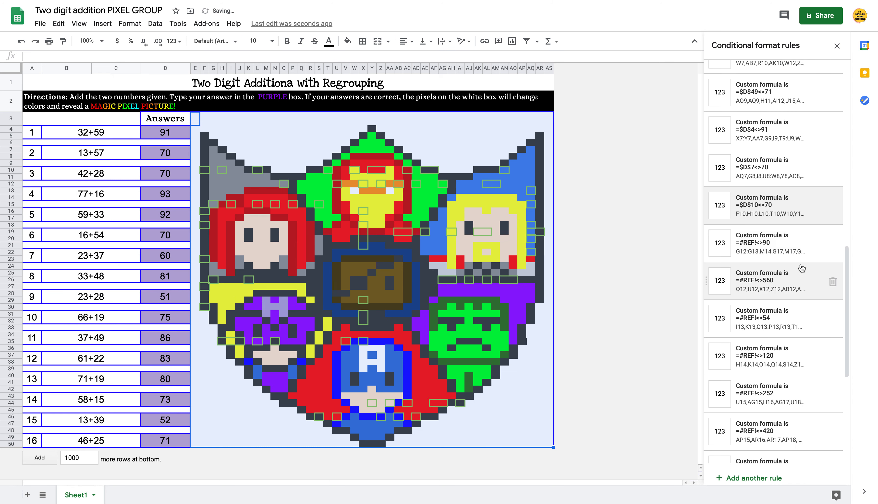
Step: Repair the broken =#REF!<>90 rule by changing its custom formula to =$D$13<>93 for problem 4
left_click(795, 248)
left_click_drag(739, 196, 722, 196)
type("$d$")
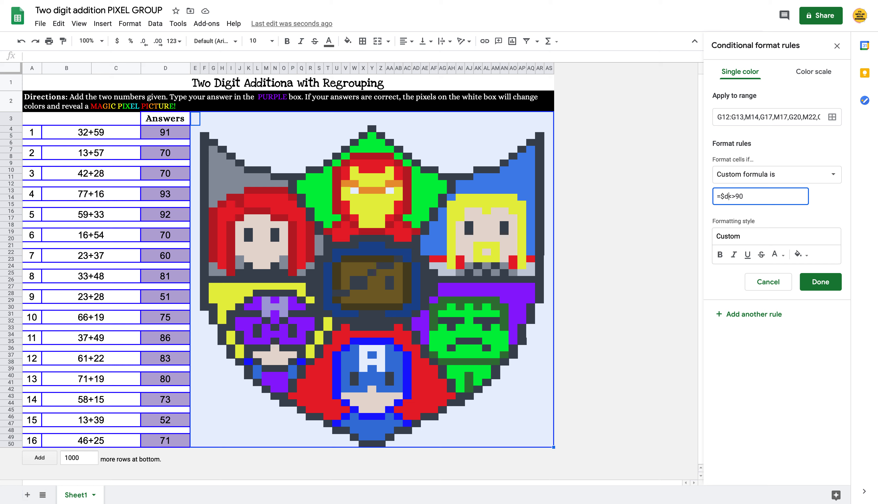
type("13")
key("BackSpace")
key("BackSpace")
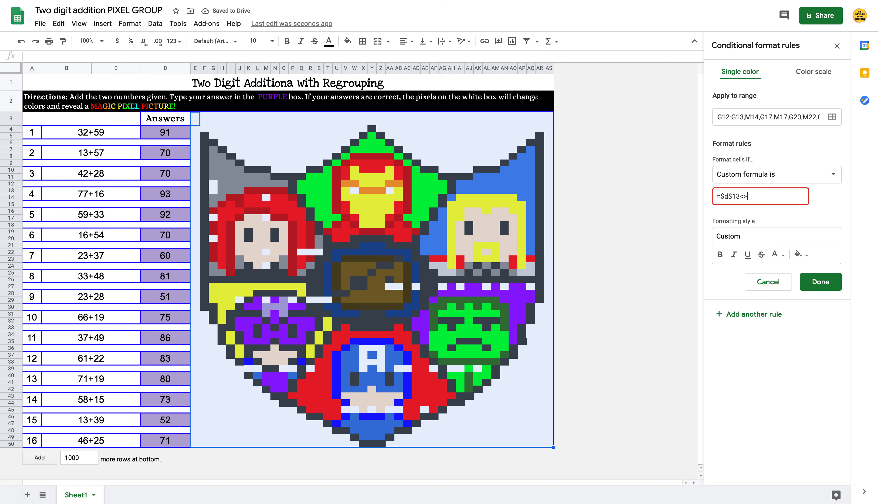
type("93")
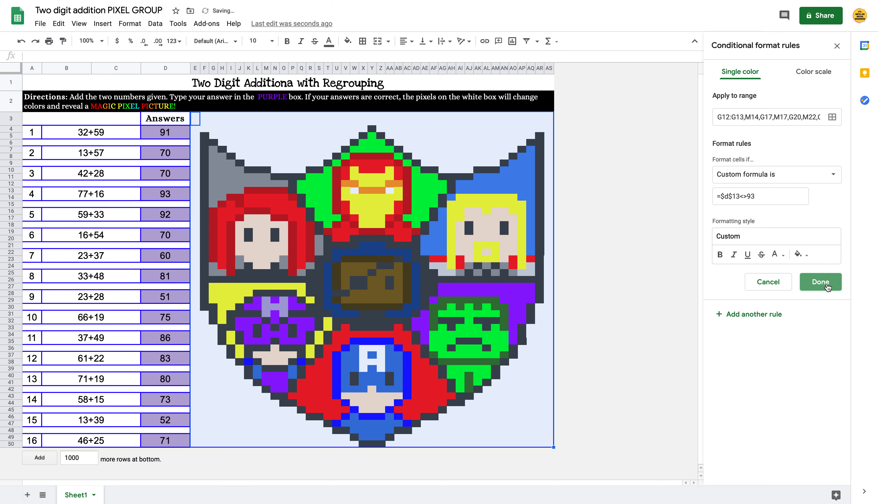
left_click(827, 283)
Step: Repair the broken =#REF!<>560 rule by changing its custom formula to =$D$16<>92 for problem 5
left_click(799, 299)
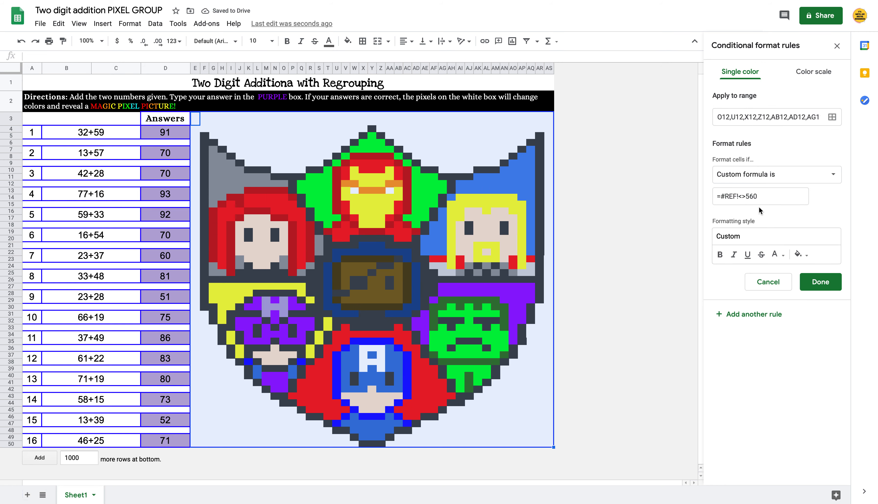
left_click(739, 197)
key("BackSpace")
key("BackSpace")
key("BackSpace")
key("BackSpace")
key("BackSpace")
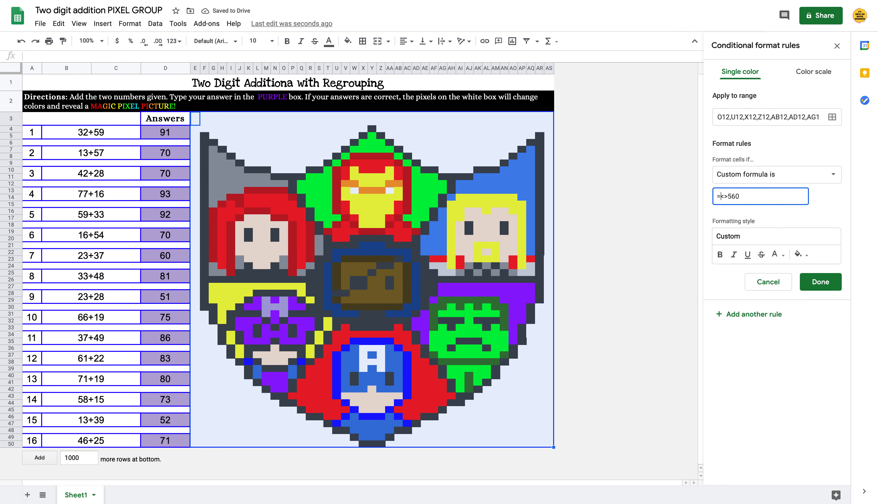
type("$D$16")
key("BackSpace")
key("BackSpace")
key("BackSpace")
type("92")
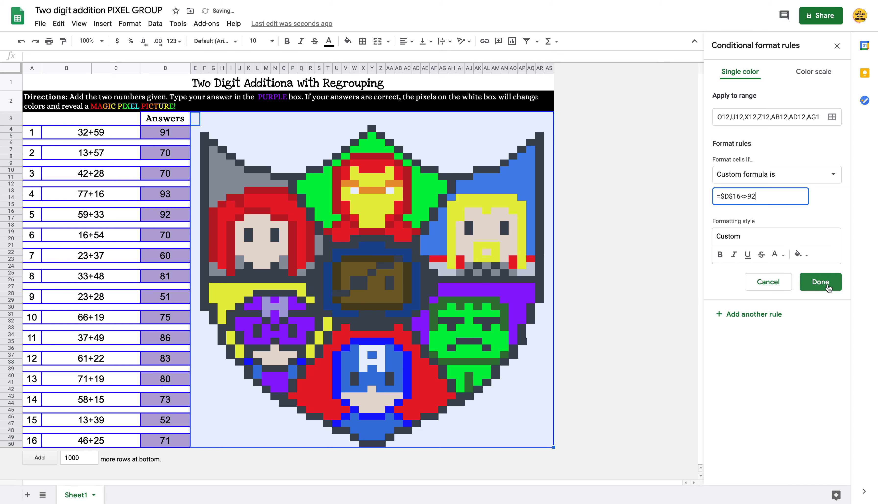
left_click(820, 281)
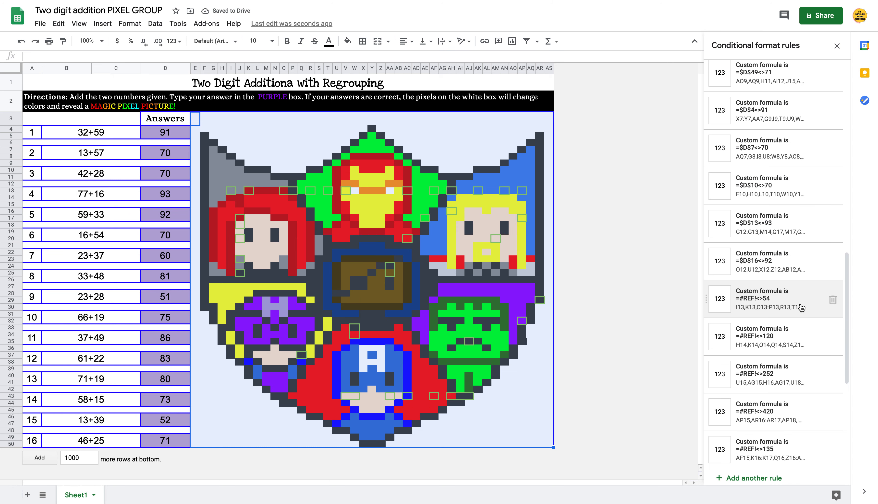
Step: Repair the broken =#REF!<>54 rule by changing its custom formula to =$D$19<>70 for problem 6
left_click(822, 300)
left_click(738, 197)
key("BackSpace")
key("BackSpace")
key("BackSpace")
key("BackSpace")
key("BackSpace")
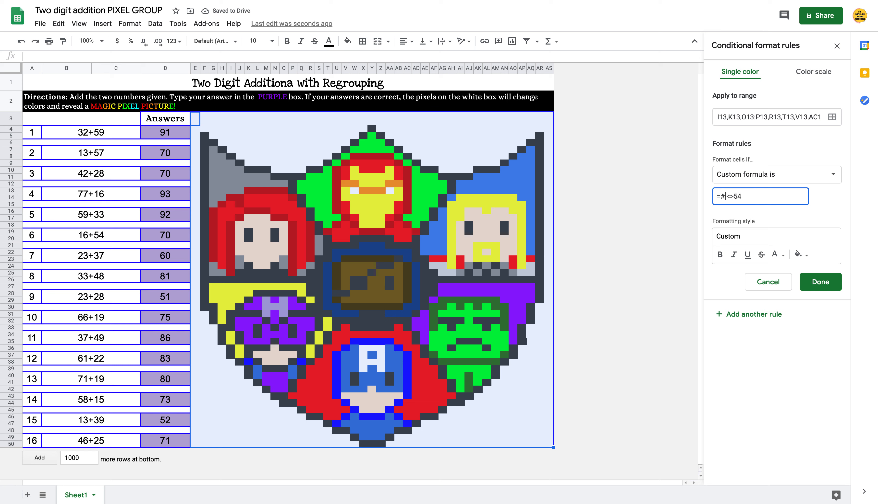
type("$d$19")
key("BackSpace")
key("BackSpace")
type("70")
left_click(820, 281)
Step: Repair the broken =#REF!<>120 rule by changing its custom formula to =$D$22<>60 for problem 7
left_click(791, 306)
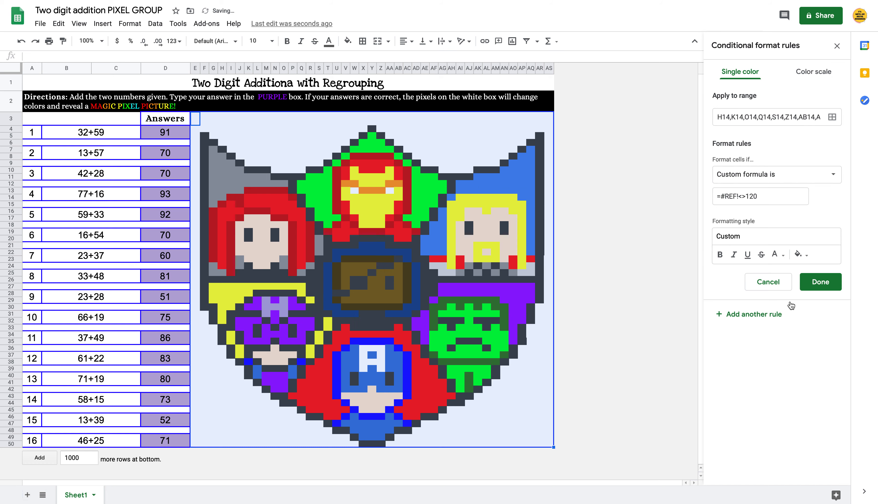
left_click(736, 196)
key("BackSpace")
key("BackSpace")
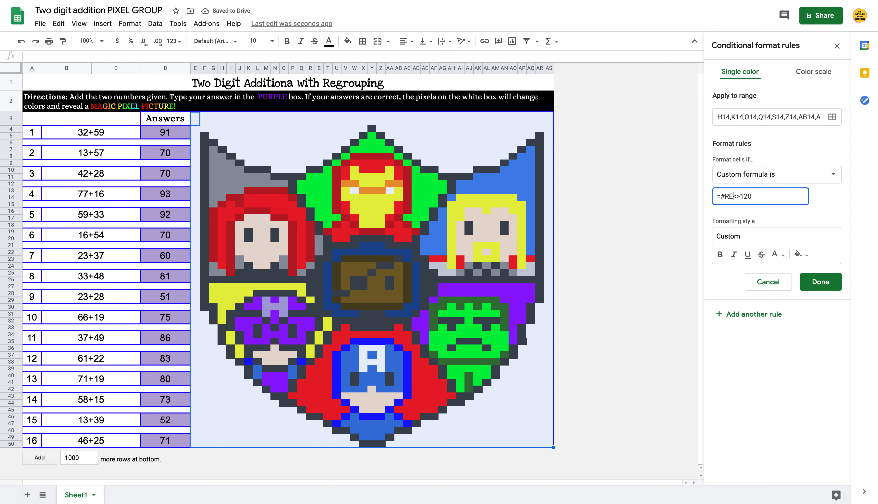
key("BackSpace")
key("BackSpace")
key("BackSpace")
type("$")
type("d$22")
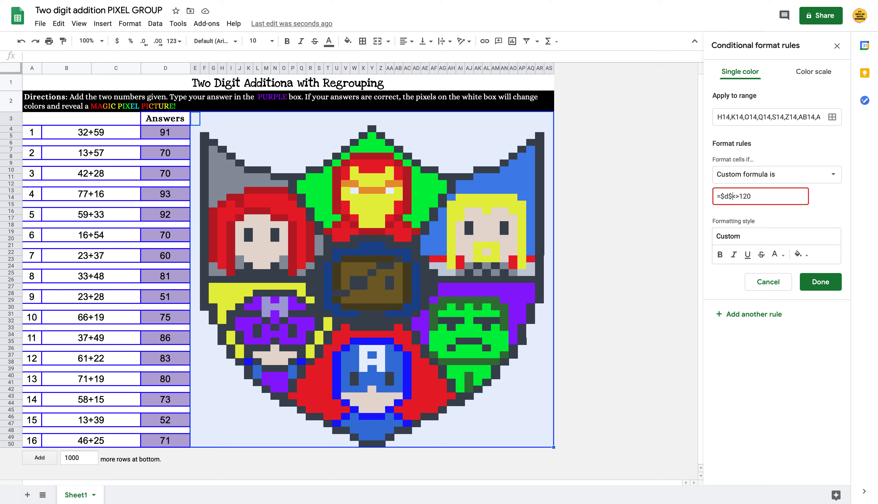
type("22")
key("BackSpace")
key("BackSpace")
key("BackSpace")
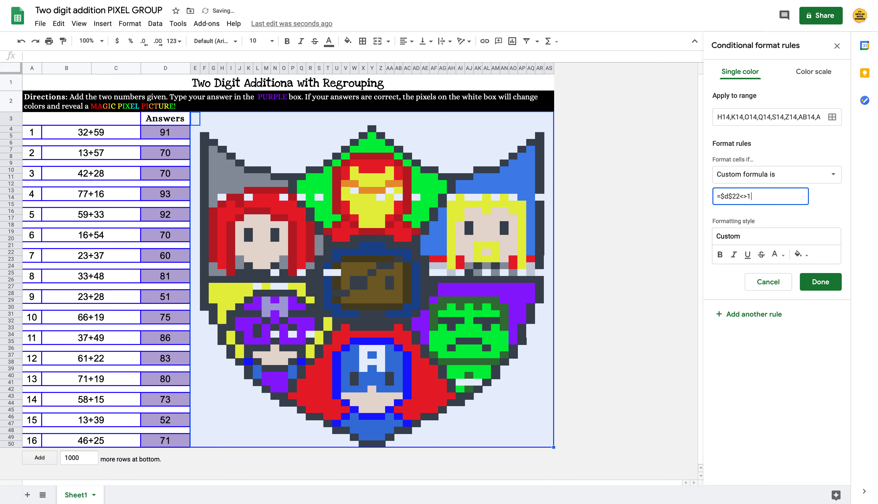
type("60")
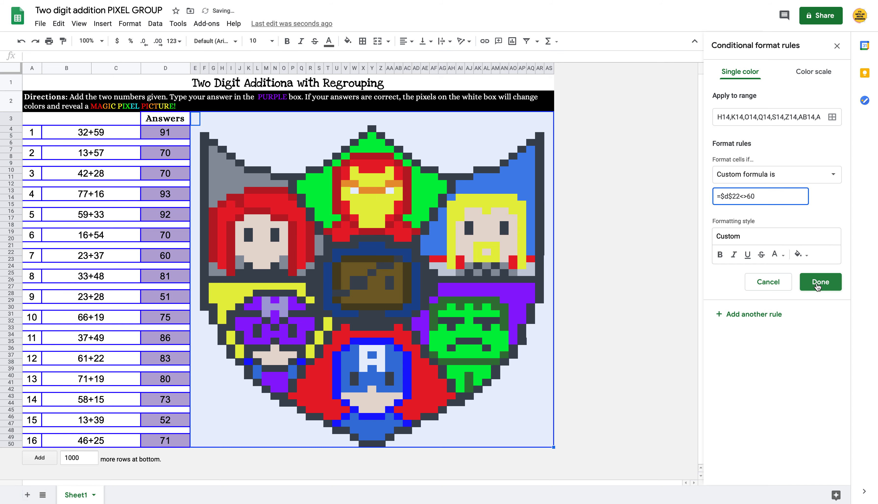
left_click(817, 282)
Step: Repair the broken =#REF!<>252 rule by changing its custom formula to =$D$25<>81 for problem 8
left_click(791, 311)
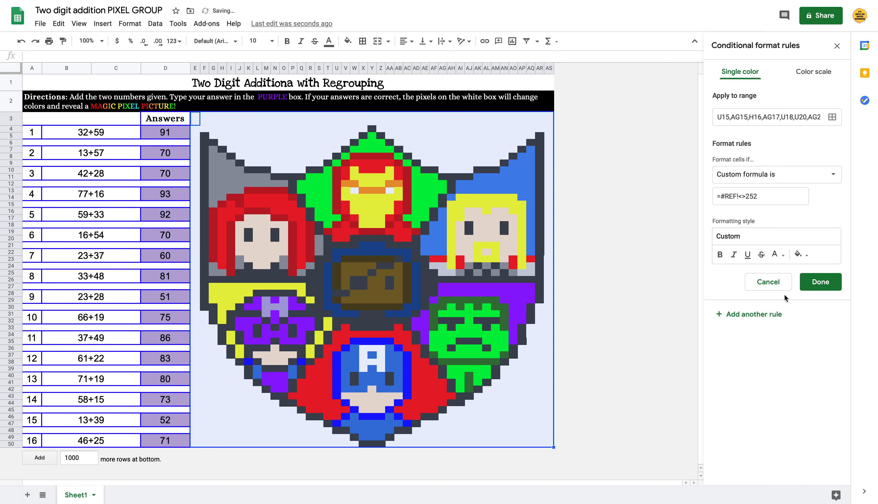
left_click(738, 196)
key("BackSpace")
key("BackSpace")
key("BackSpace")
key("BackSpace")
key("BackSpace")
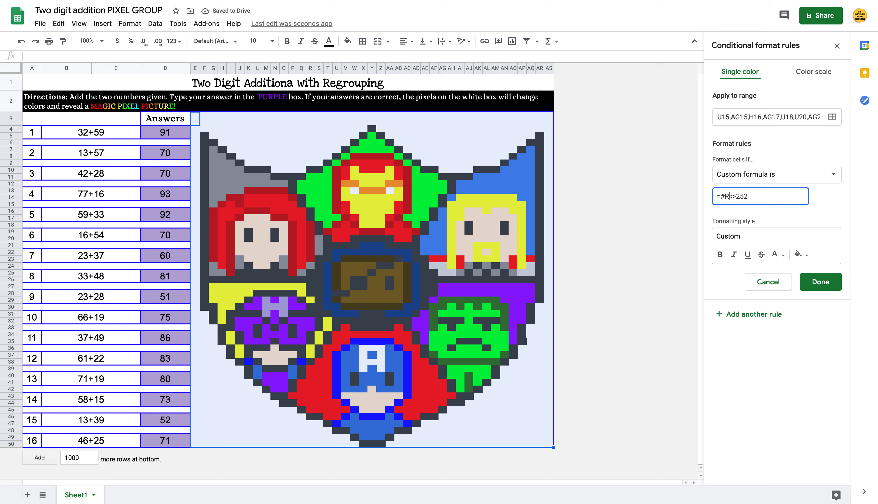
type("$d$25")
key("BackSpace")
key("BackSpace")
key("BackSpace")
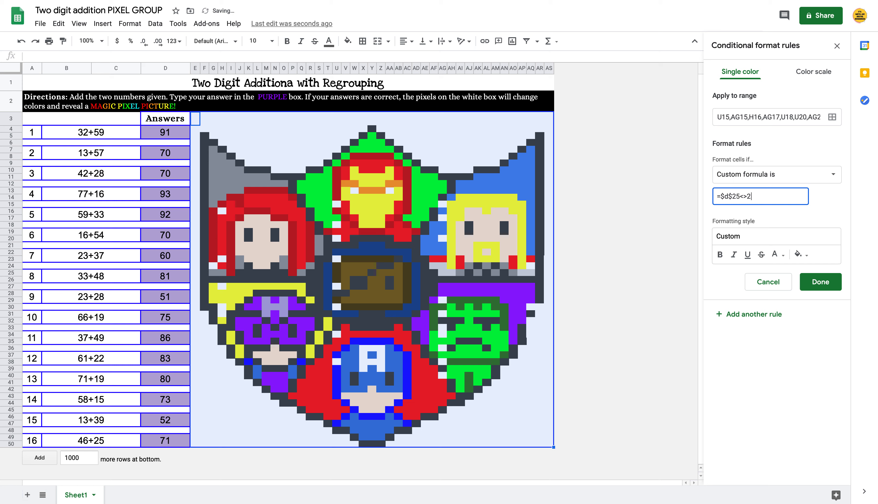
type("81")
left_click(821, 283)
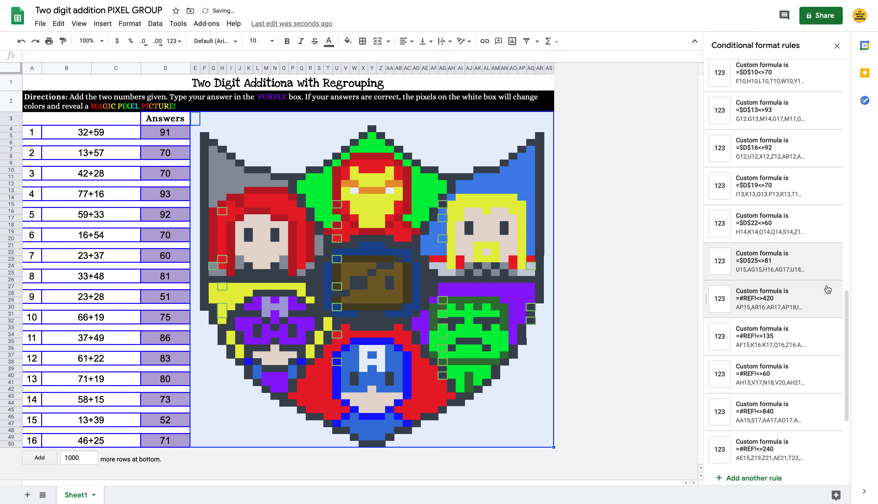
Step: Repair the broken =#REF!<>420 rule by changing its custom formula to =$D$28<>51 for problem 9
left_click(800, 295)
left_click(738, 196)
key("BackSpace")
key("BackSpace")
key("BackSpace")
key("BackSpace")
key("BackSpace")
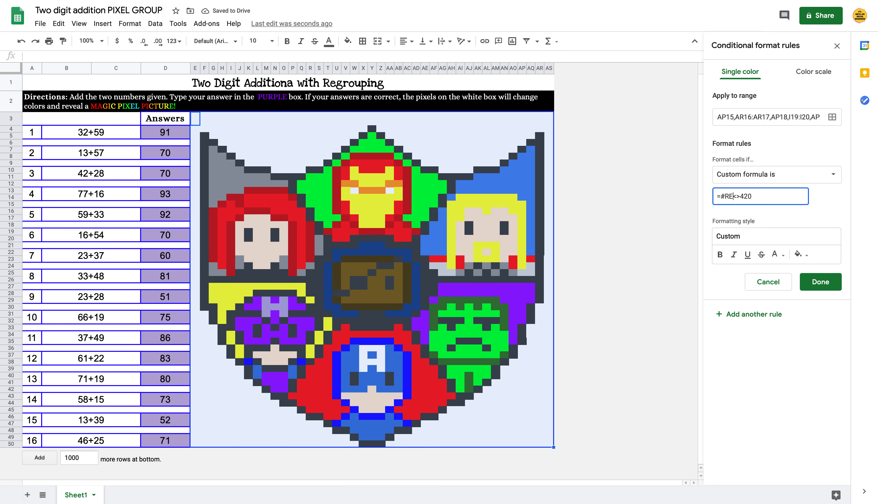
type("$d$28")
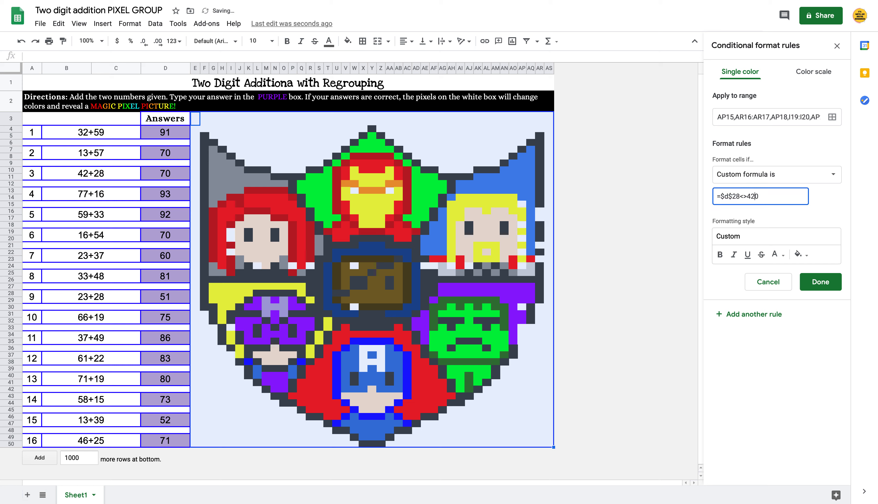
key("Delete")
key("BackSpace")
key("BackSpace")
type("51")
left_click(820, 282)
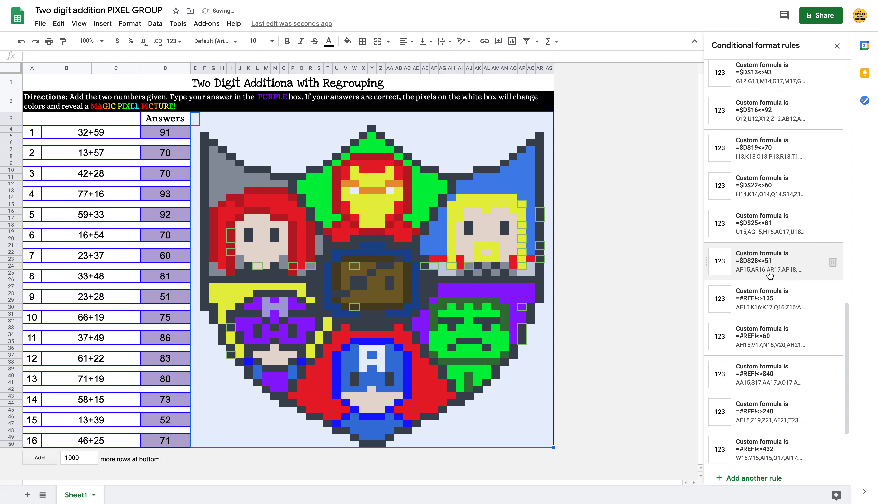
Step: Repair the broken =#REF!<>135 rule by changing its custom formula to =$D$31<>75 for problem 10
left_click(768, 299)
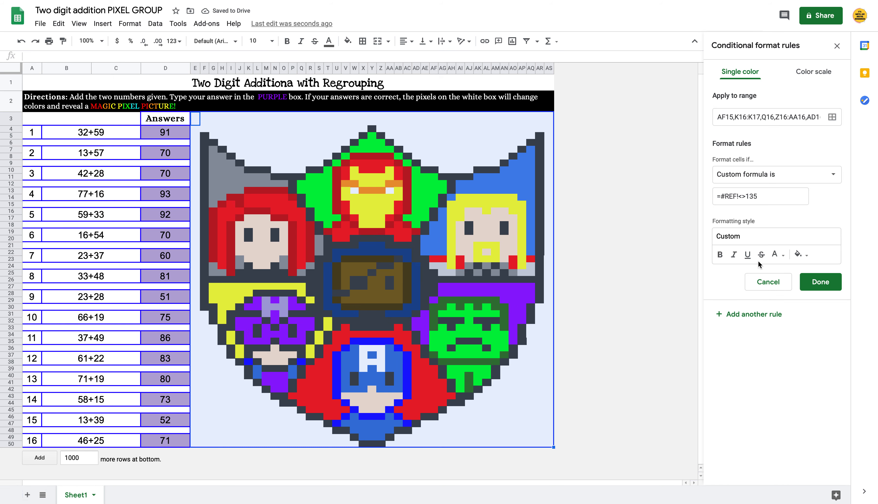
left_click(739, 196)
key("BackSpace")
key("BackSpace")
key("BackSpace")
key("BackSpace")
key("BackSpace")
key("BackSpace")
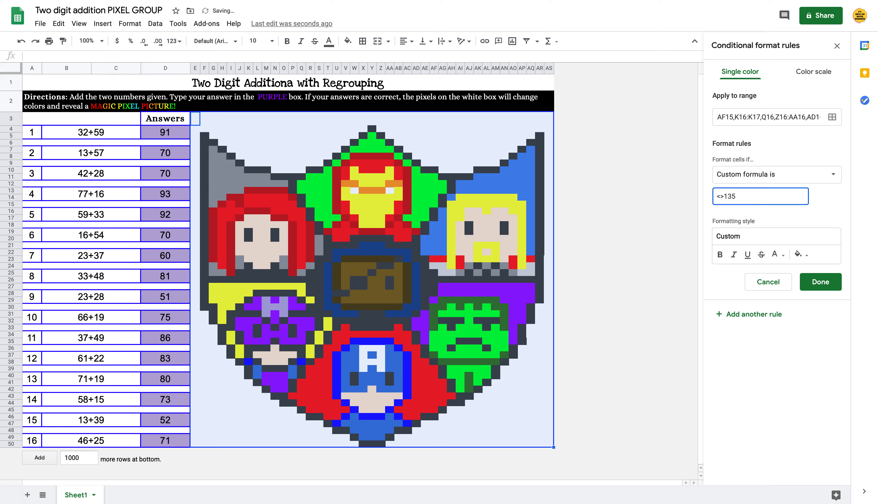
type("=$")
type("31")
type("d")
type("$")
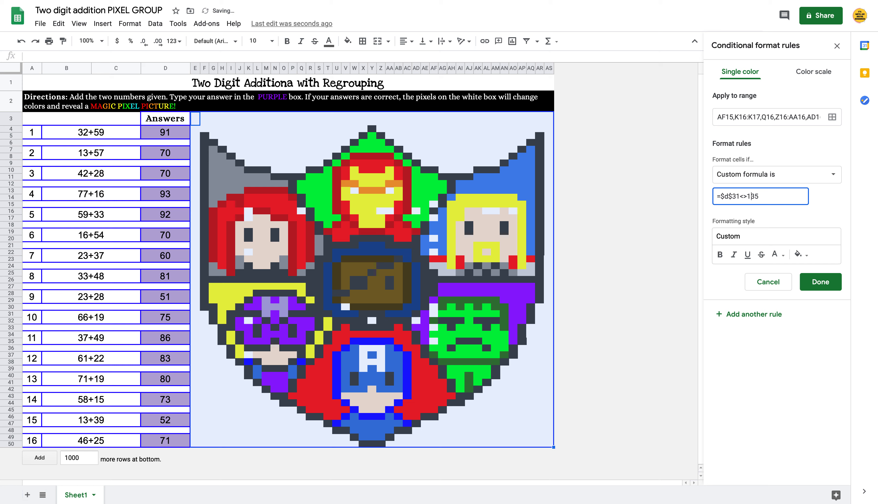
key("BackSpace")
key("BackSpace")
key("BackSpace")
type("75")
left_click(808, 285)
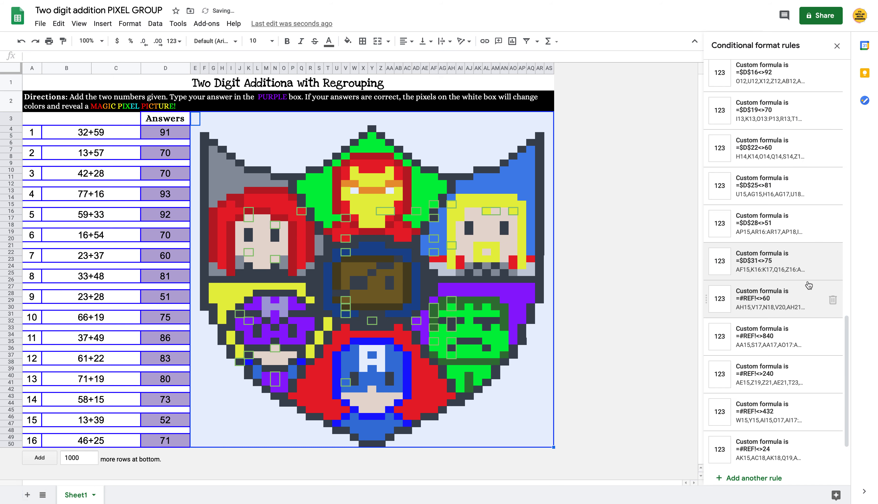
Step: Repair the broken =#REF!<>60 rule by changing its custom formula to =$D$34<>86 for problem 11
left_click(790, 306)
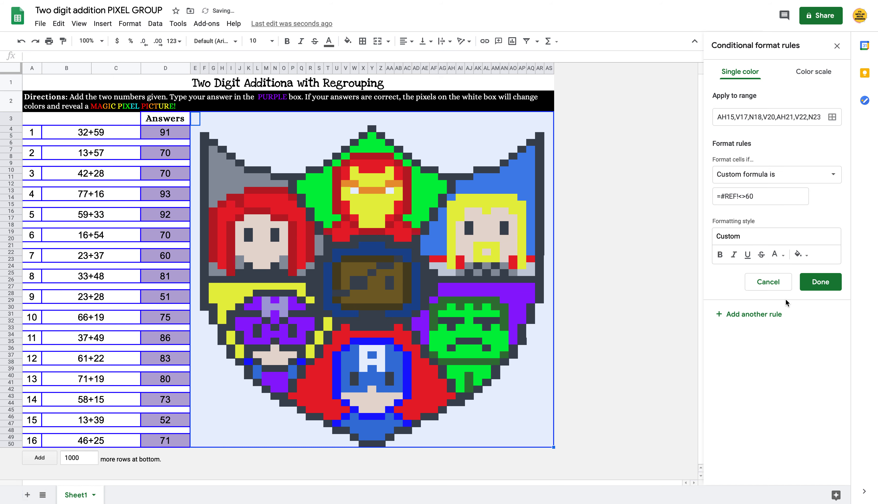
left_click(737, 198)
key("BackSpace")
key("BackSpace")
key("BackSpace")
key("BackSpace")
key("BackSpace")
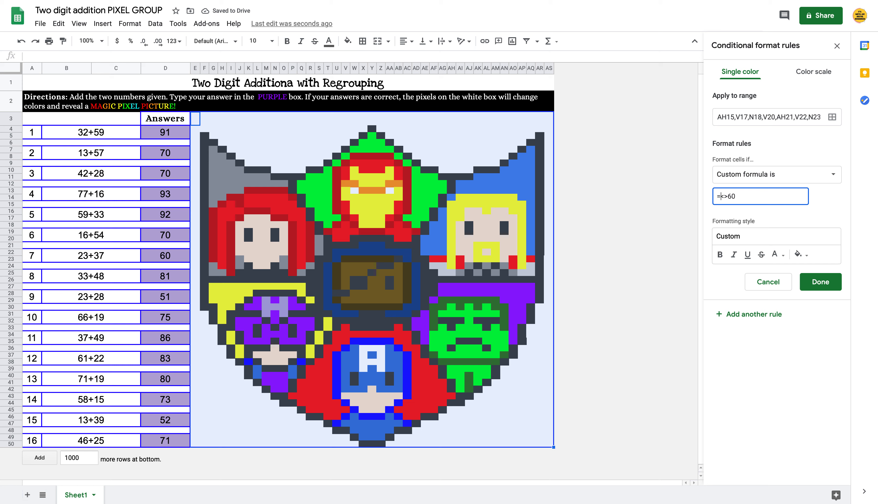
type("$d$33")
key("BackSpace")
key("BackSpace")
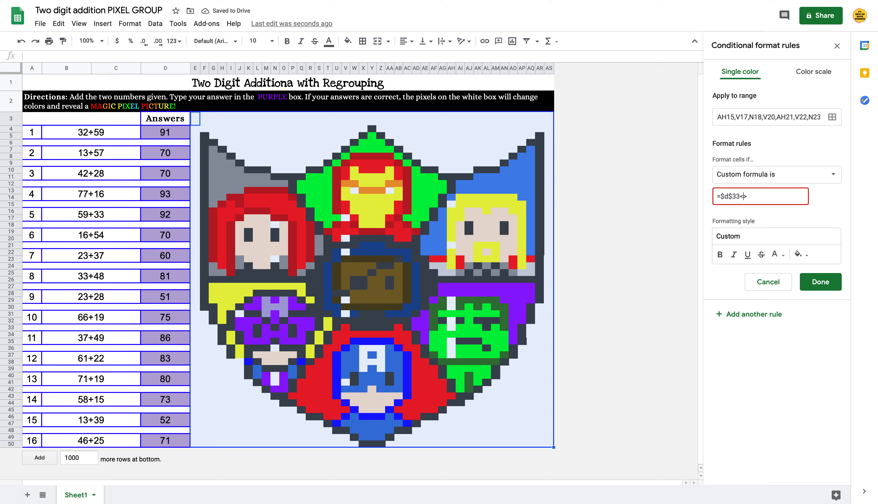
left_click(740, 196)
key("BackSpace")
type("4<>86")
left_click(822, 282)
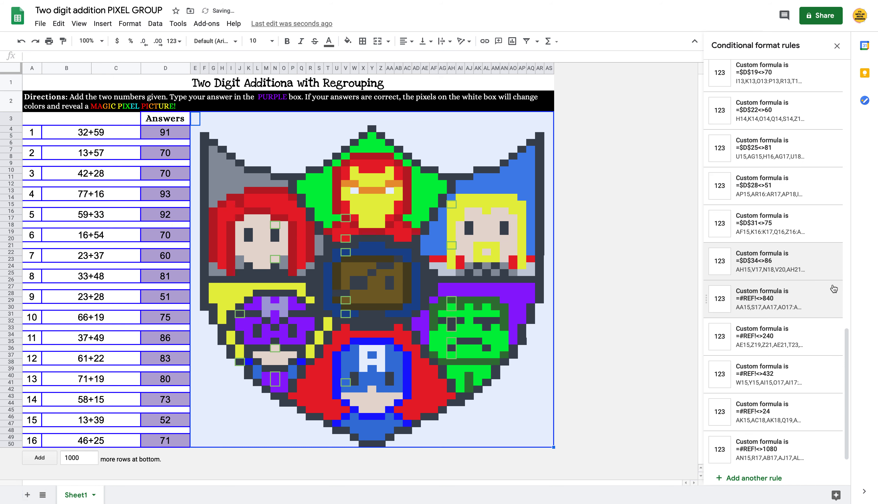
Step: Repair the broken =#REF!<>840 rule by changing its custom formula to =$D$37<>83 for problem 12
scroll(795, 300, "down", 1)
left_click(795, 300)
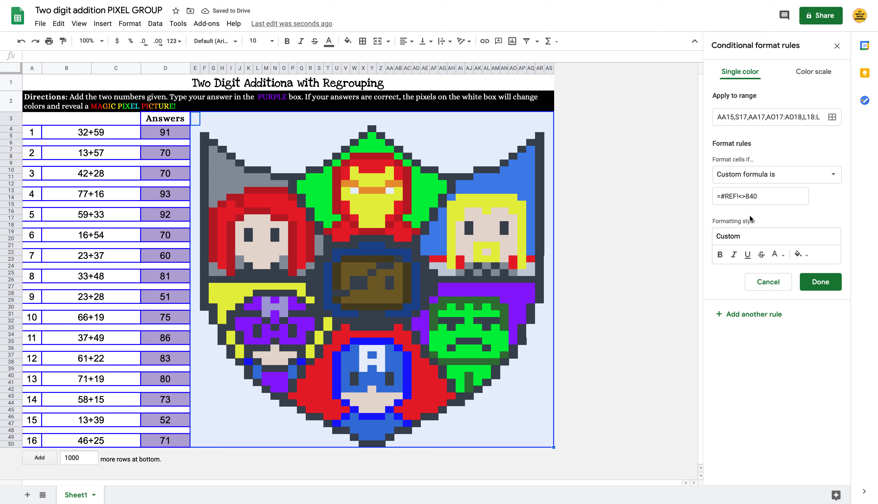
left_click(744, 196)
key("BackSpace")
key("BackSpace")
key("BackSpace")
key("BackSpace")
key("BackSpace")
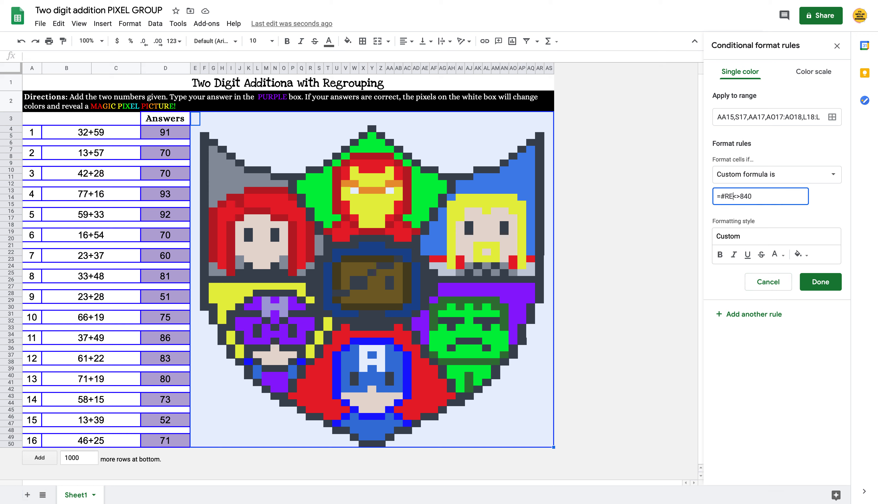
type("$D$37")
key("BackSpace")
key("BackSpace")
key("BackSpace")
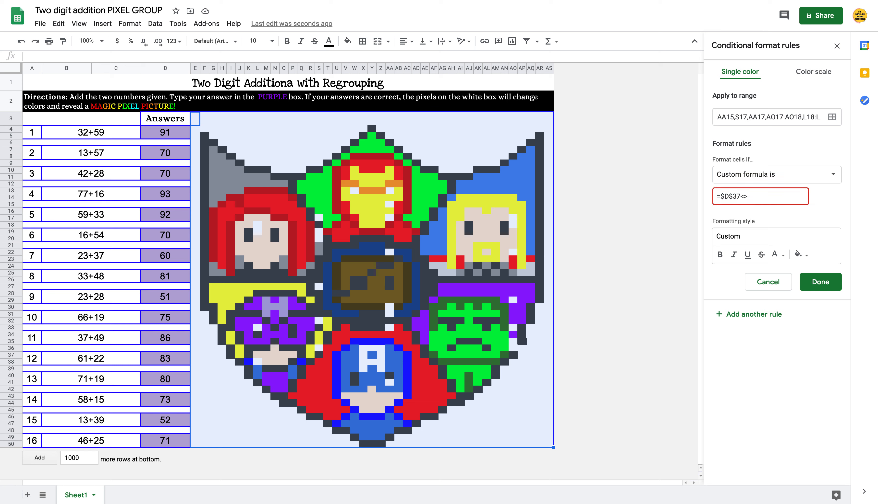
type("83")
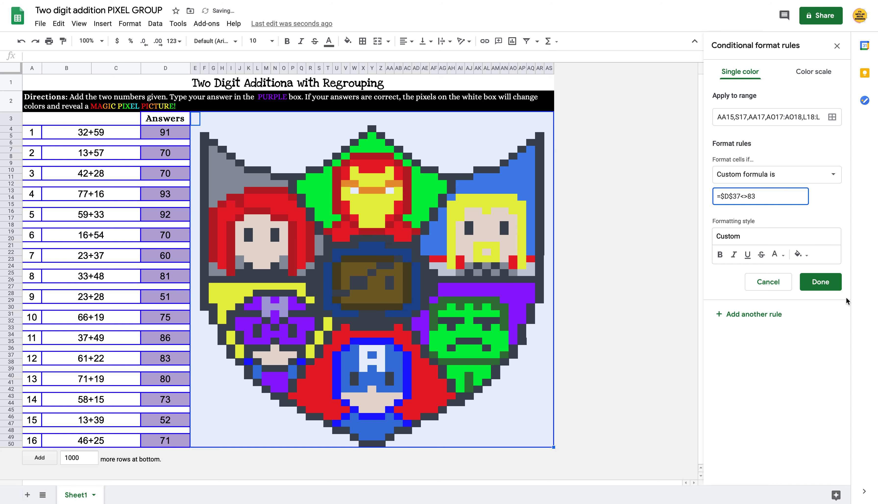
left_click(829, 284)
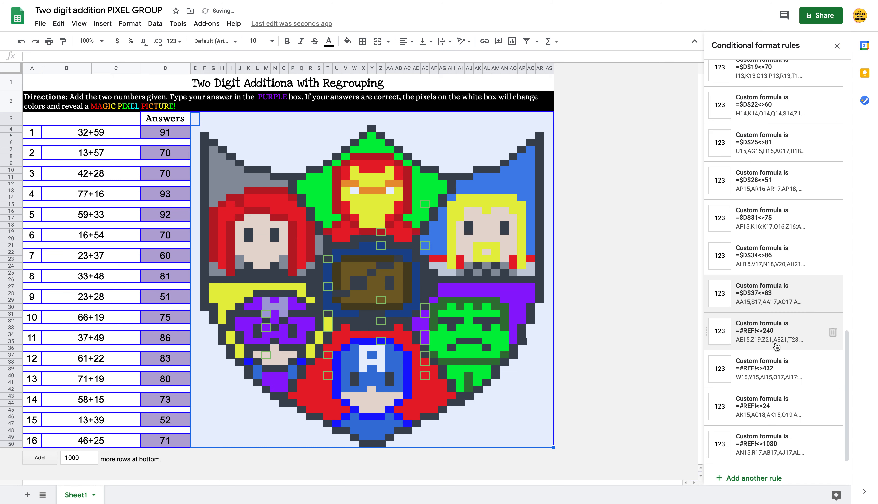
Step: Repair the broken =#REF!<>240 rule by changing its custom formula to =$D$40<>80 for problem 13
left_click(775, 338)
left_click(740, 196)
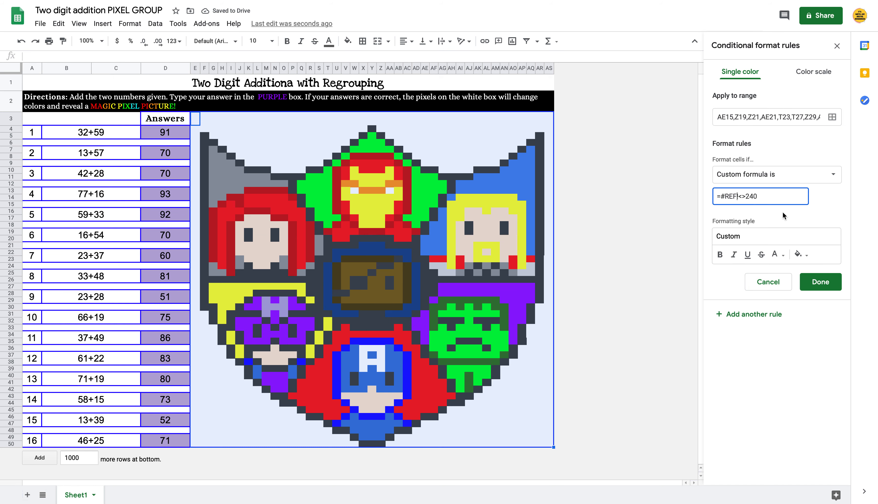
key("BackSpace")
key("BackSpace")
key("BackSpace")
key("BackSpace")
key("BackSpace")
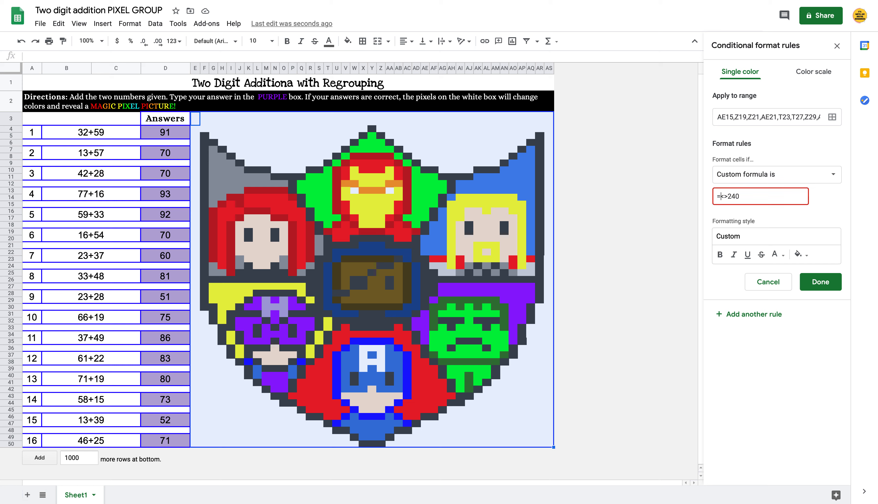
type("$d$40")
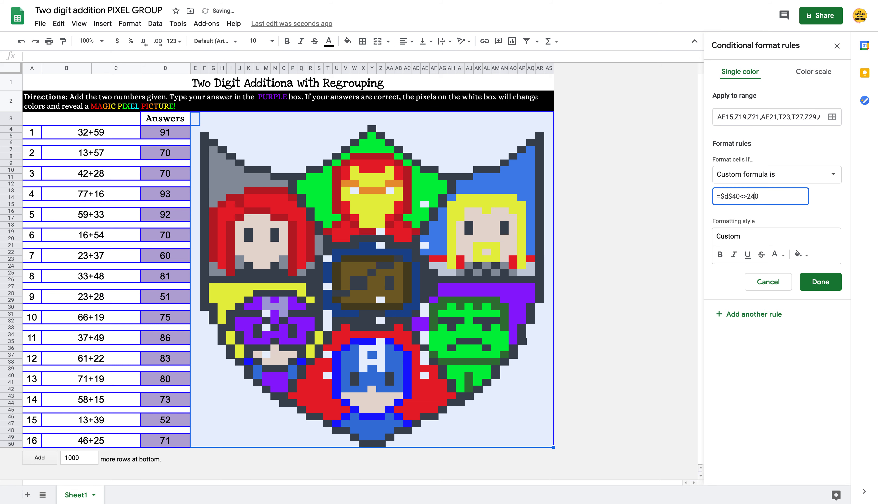
key("BackSpace")
key("BackSpace")
key("BackSpace")
type("\"yes\"")
key("BackSpace")
key("BackSpace")
key("BackSpace")
key("BackSpace")
key("BackSpace")
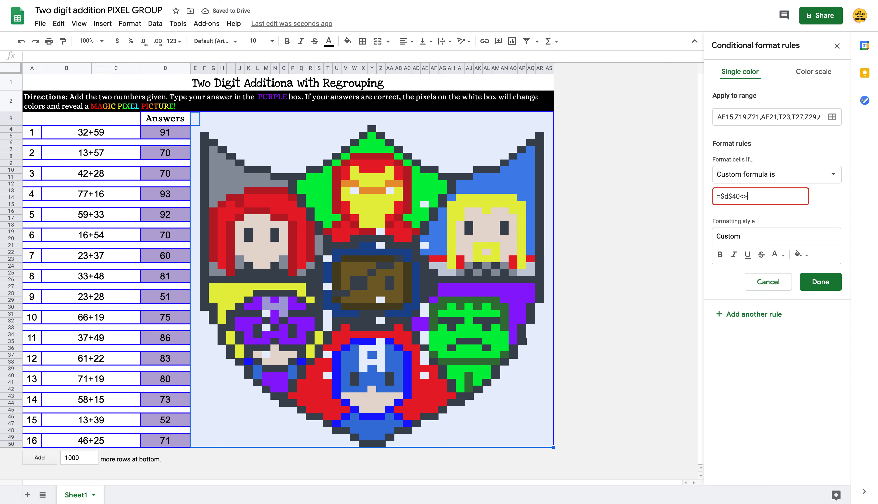
type("80")
left_click(830, 286)
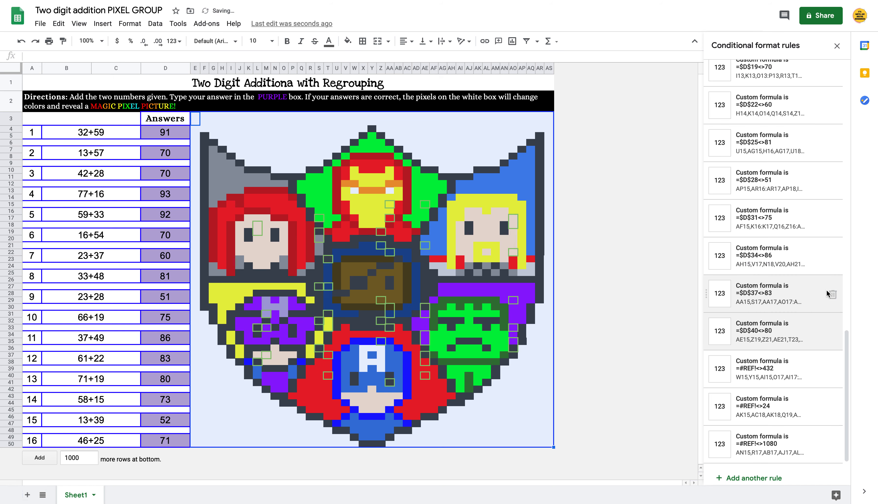
Step: Repair the broken =#REF!<>432 rule by changing its custom formula to =$D$43<>73 for problem 14
left_click(789, 370)
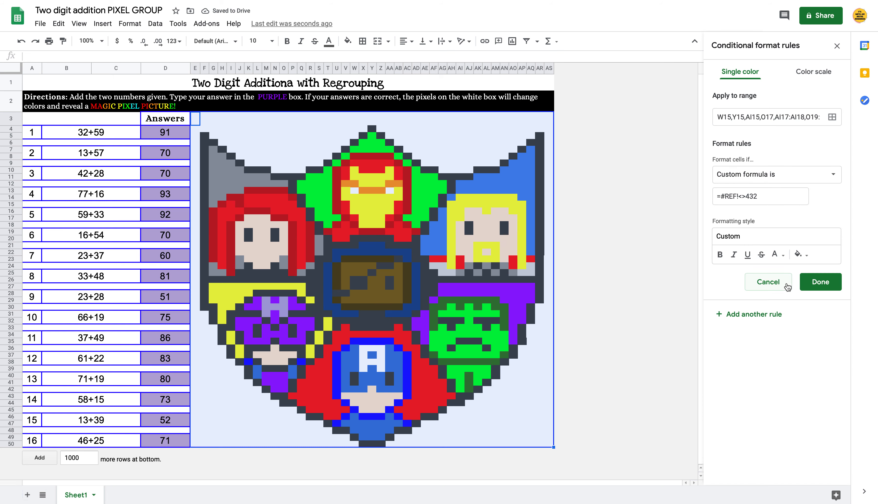
left_click(739, 197)
key("BackSpace")
key("BackSpace")
key("BackSpace")
key("BackSpace")
key("BackSpace")
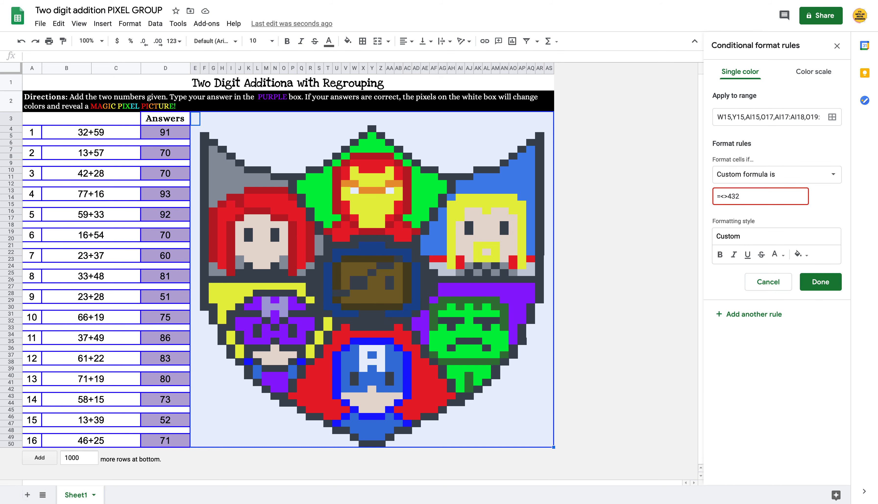
type("$d$43")
key("BackSpace")
key("BackSpace")
key("BackSpace")
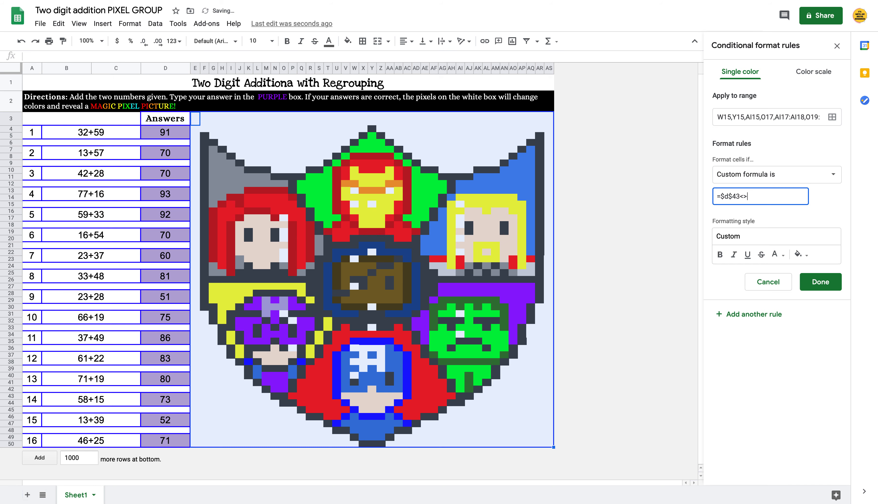
type("73")
left_click(814, 289)
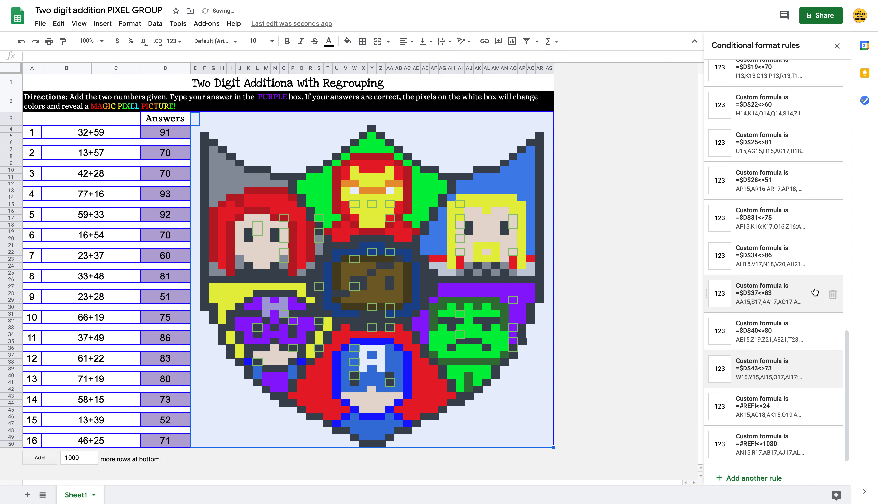
Step: Repair the broken =#REF!<>24 rule by changing its custom formula to =$D$46<>52 for problem 15
left_click(746, 404)
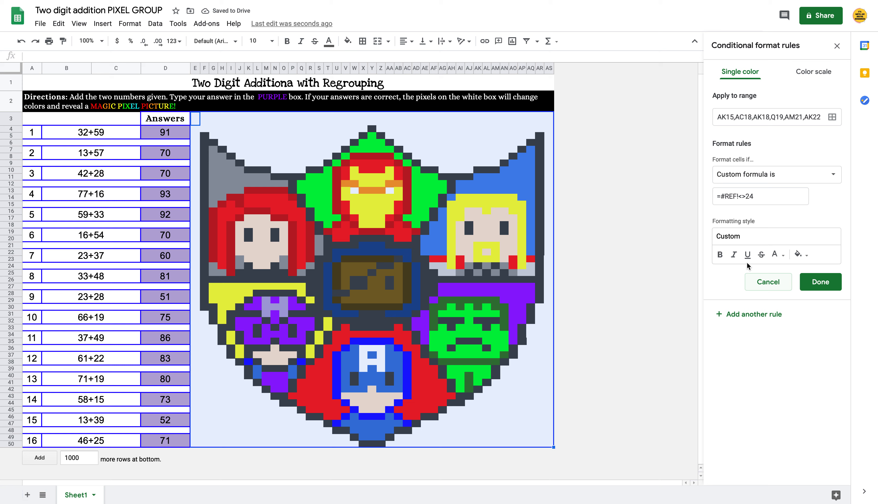
left_click(741, 197)
key("BackSpace")
key("BackSpace")
key("BackSpace")
key("BackSpace")
key("BackSpace")
type("$D$")
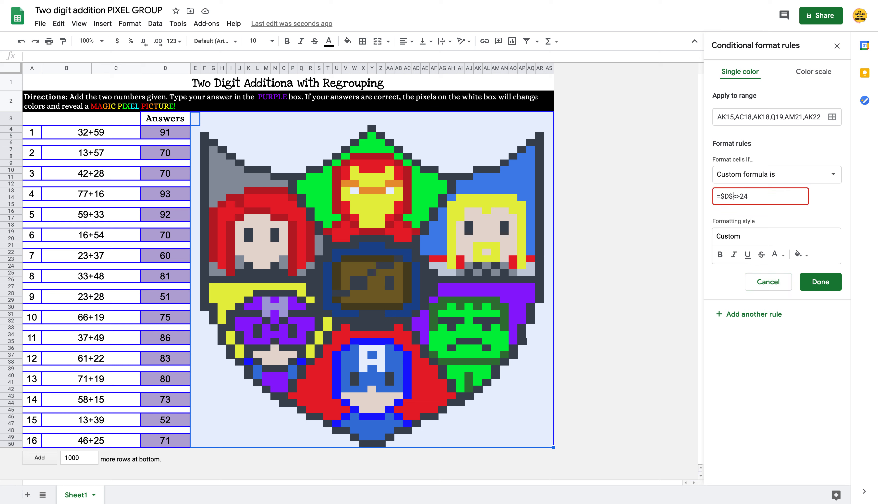
type("46")
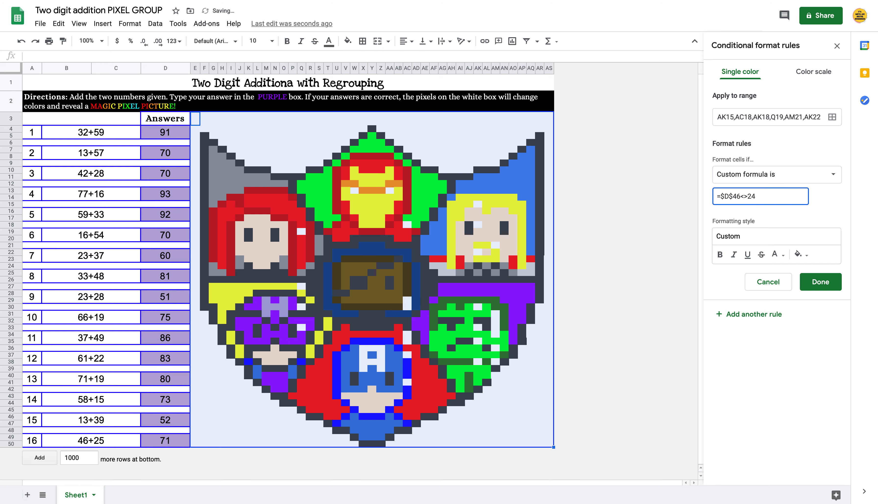
key("BackSpace")
key("BackSpace")
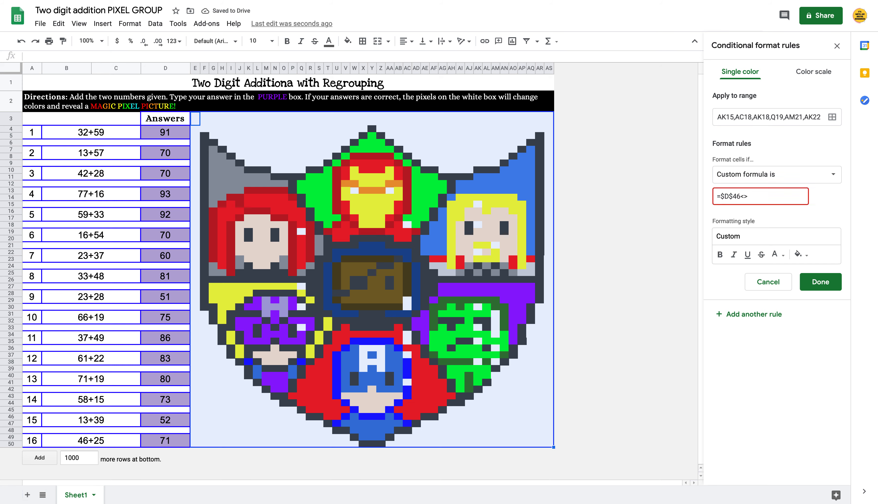
type("52")
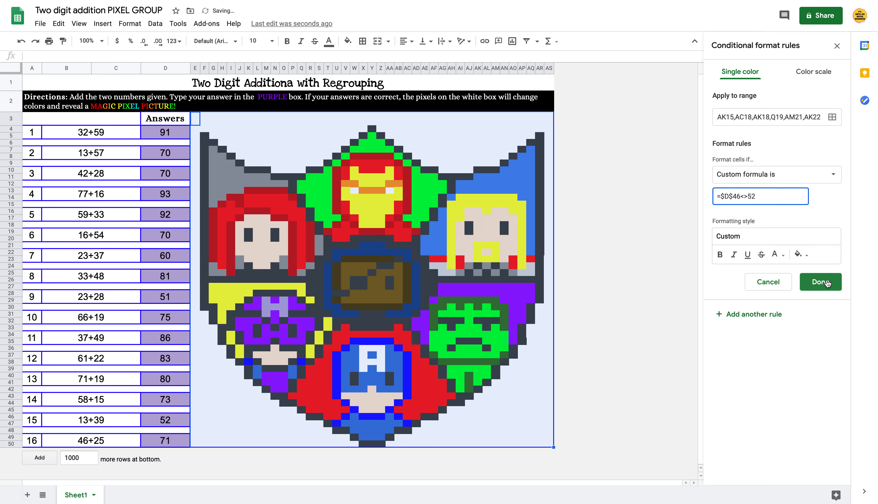
left_click(819, 282)
Step: Repair the broken =#REF!<>1080 rule by changing its custom formula to =$D$49<>71 for problem 16, and close the conditional formatting rules
left_click(772, 448)
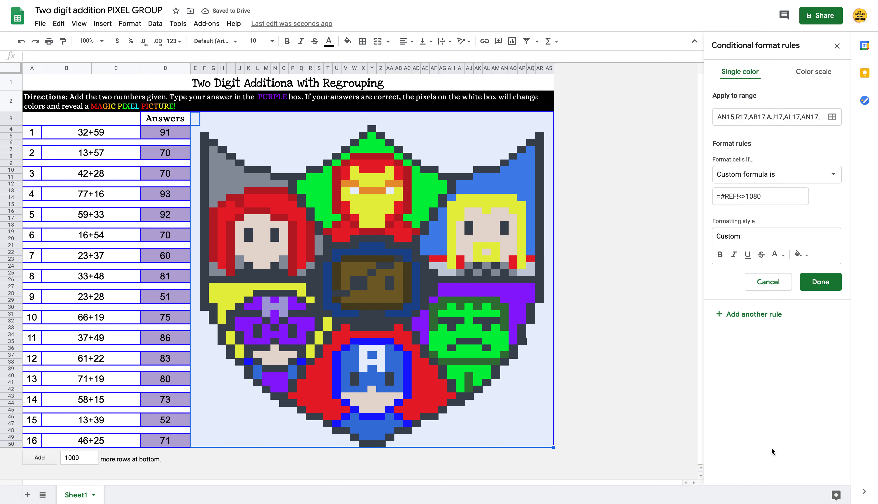
left_click(739, 197)
key("BackSpace")
key("BackSpace")
key("BackSpace")
key("BackSpace")
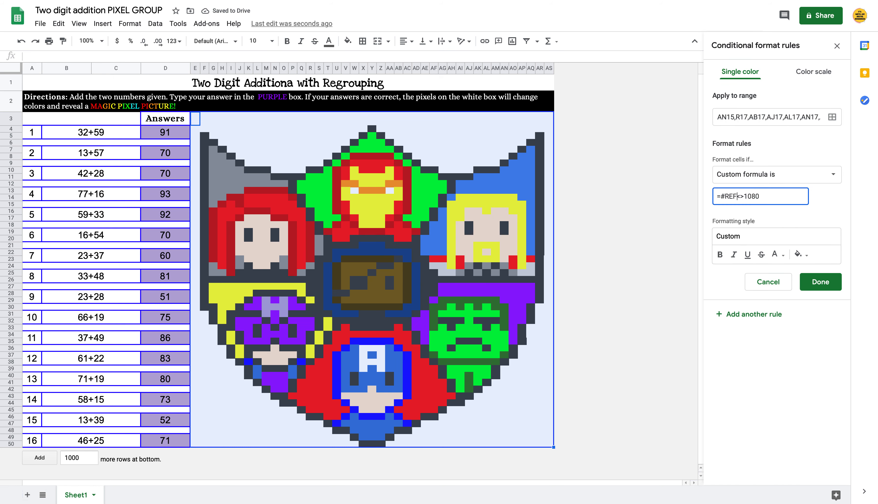
key("BackSpace")
type("$d$49")
key("End")
key("BackSpace")
key("BackSpace")
key("BackSpace")
key("BackSpace")
type("71")
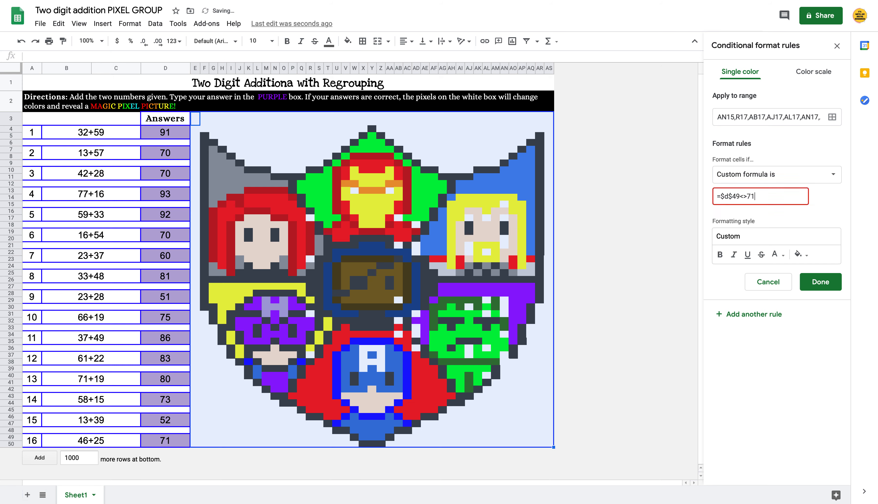
left_click(833, 291)
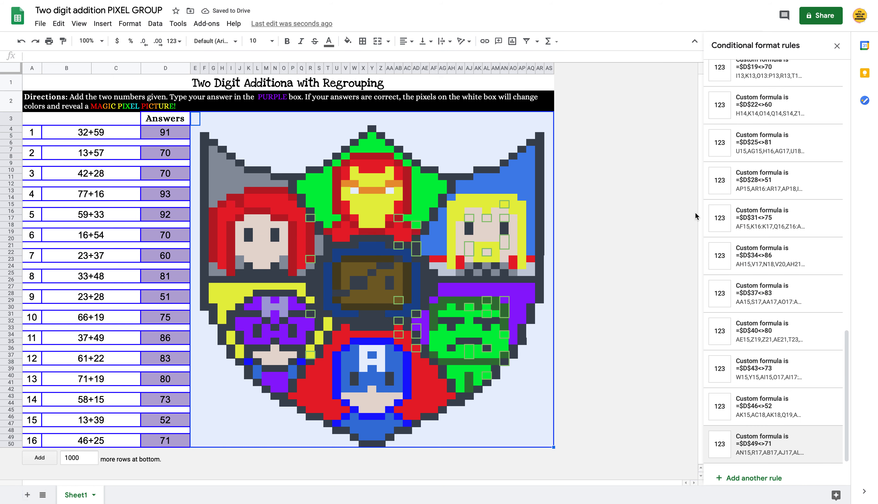
left_click(836, 47)
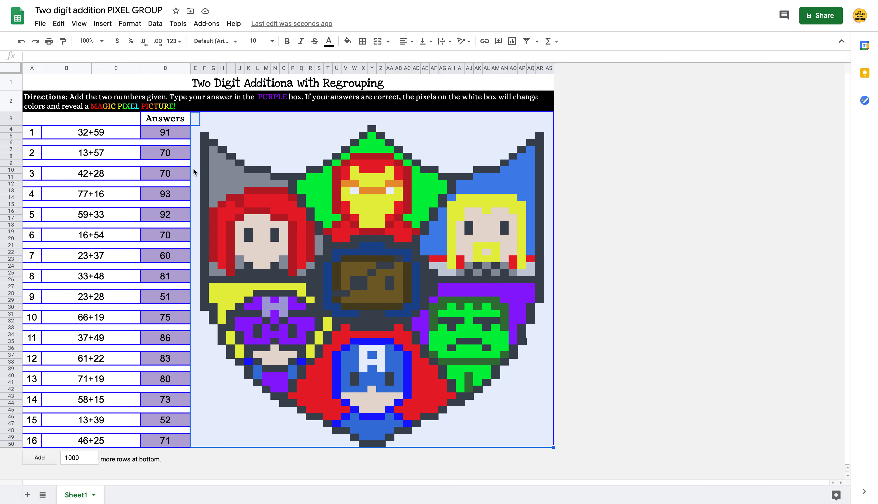
Step: Test problem 1's formatting rule by replacing its answer with the wrong value 15 and restoring the correct answer 91
left_click(176, 137)
key("Delete")
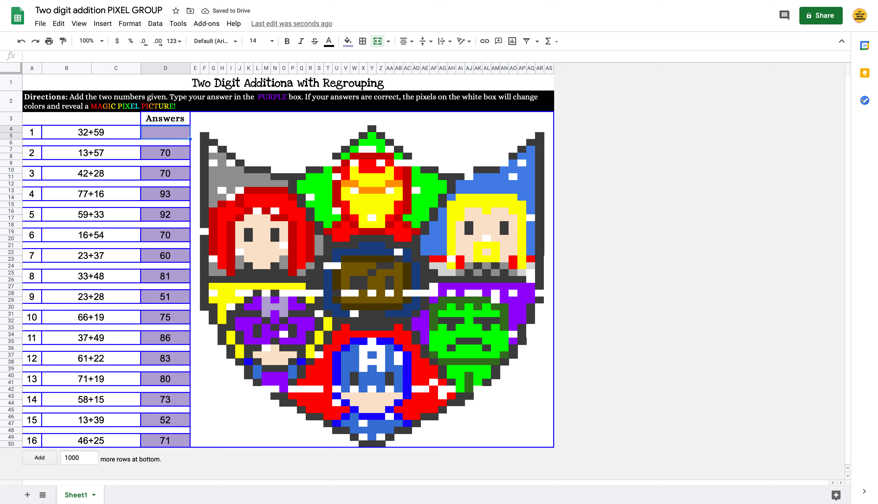
type("15")
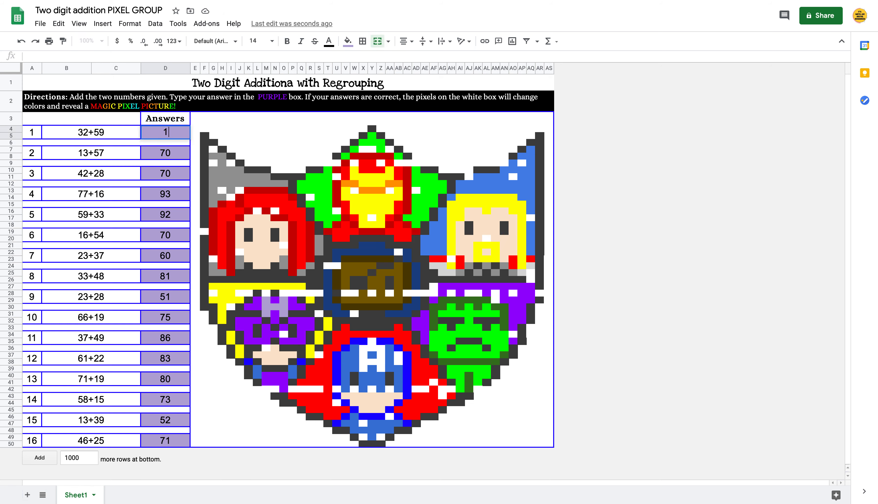
key("Return")
key("Up")
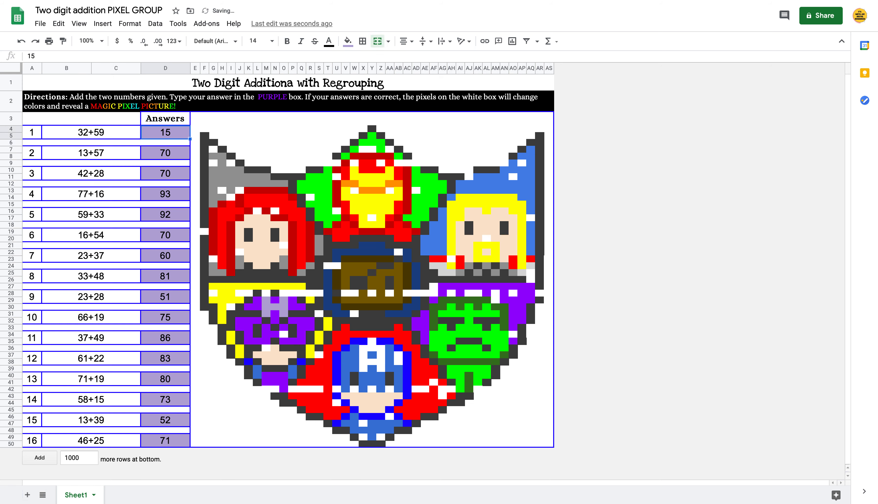
type("91")
left_click(597, 245)
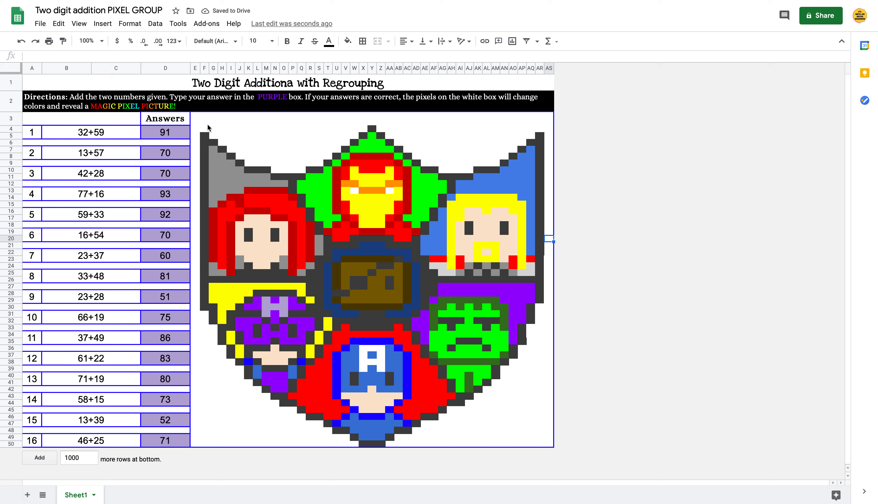
Step: Clear the answers to all 16 problems in the Answers column, from problem 1 down to problem 16
left_click(182, 137)
key("Delete")
key("Down")
key("Down")
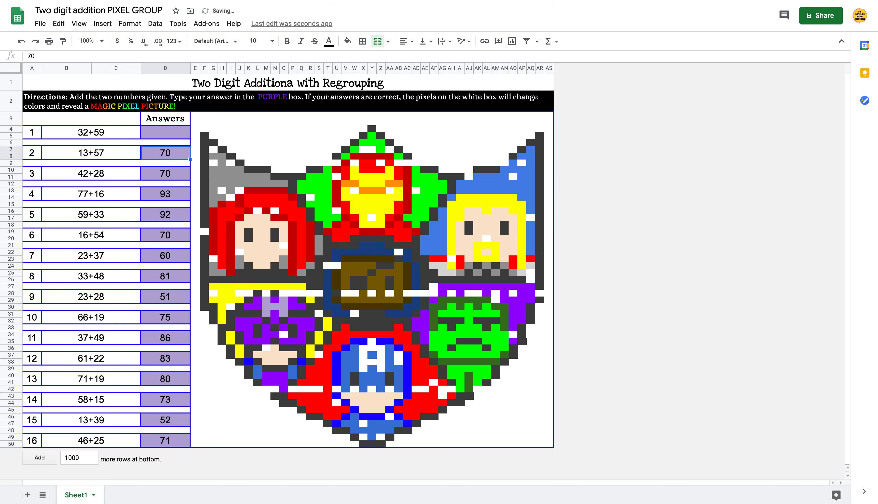
key("Delete")
key("Down")
key("Down")
key("Delete")
key("Down")
key("Down")
key("Delete")
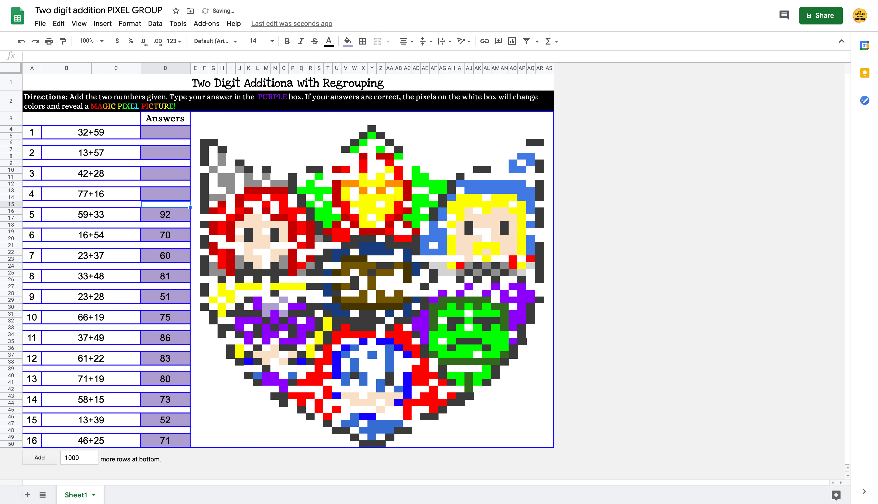
key("Down")
key("Down")
key("Delete")
key("Down")
key("Down")
key("Delete")
key("Down")
key("Down")
key("Delete")
key("Down")
key("Down")
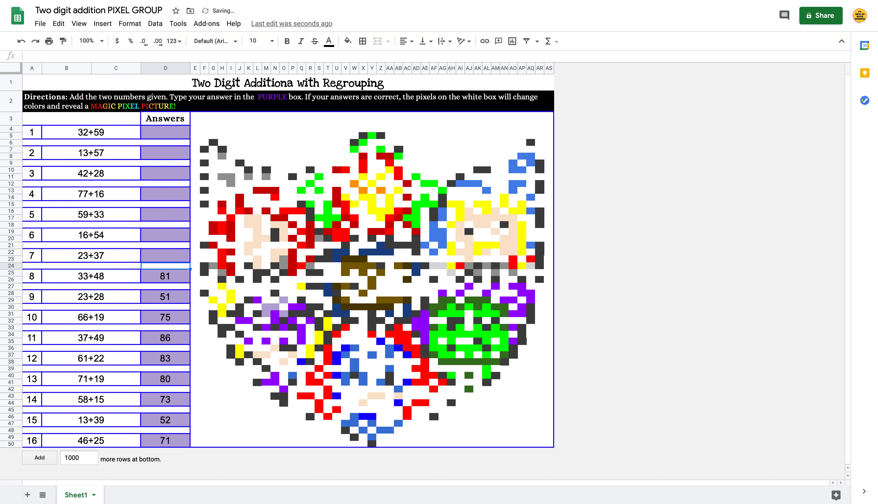
key("Delete")
key("Down")
key("Down")
key("Delete")
key("Down")
key("Down")
key("Delete")
key("Down")
key("Down")
key("Delete")
key("Down")
key("Down")
key("Delete")
key("Down")
key("Down")
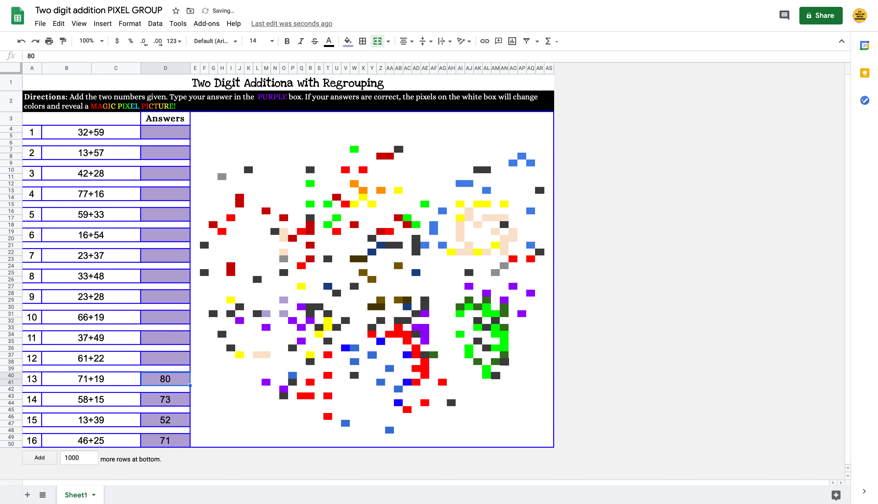
key("Delete")
key("Down")
key("Down")
key("Delete")
key("Down")
key("Down")
key("Delete")
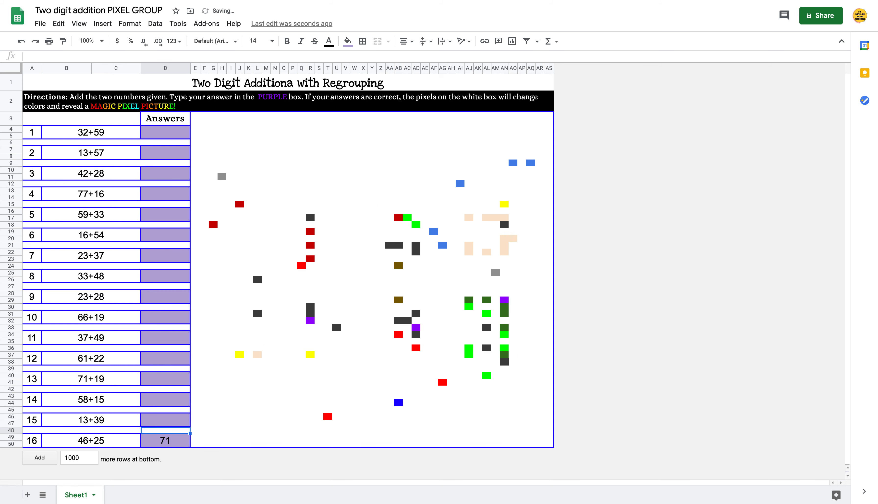
key("Down")
key("Down")
key("Delete")
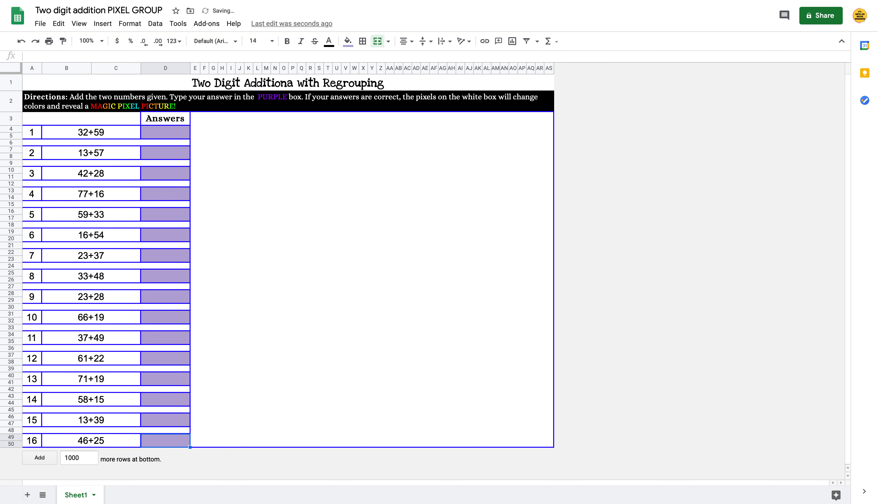